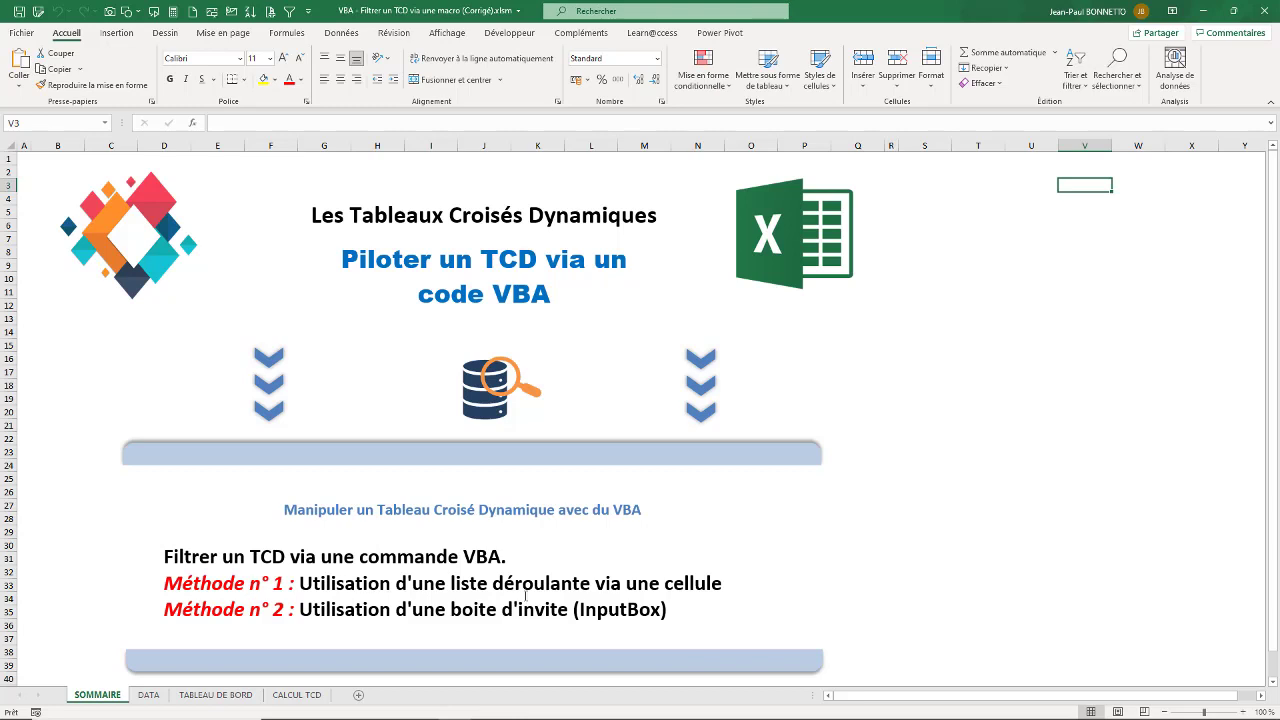
- On the summary page, highlight the drop-down list and InputBox method descriptions
left_click_drag(733, 583, 299, 583)
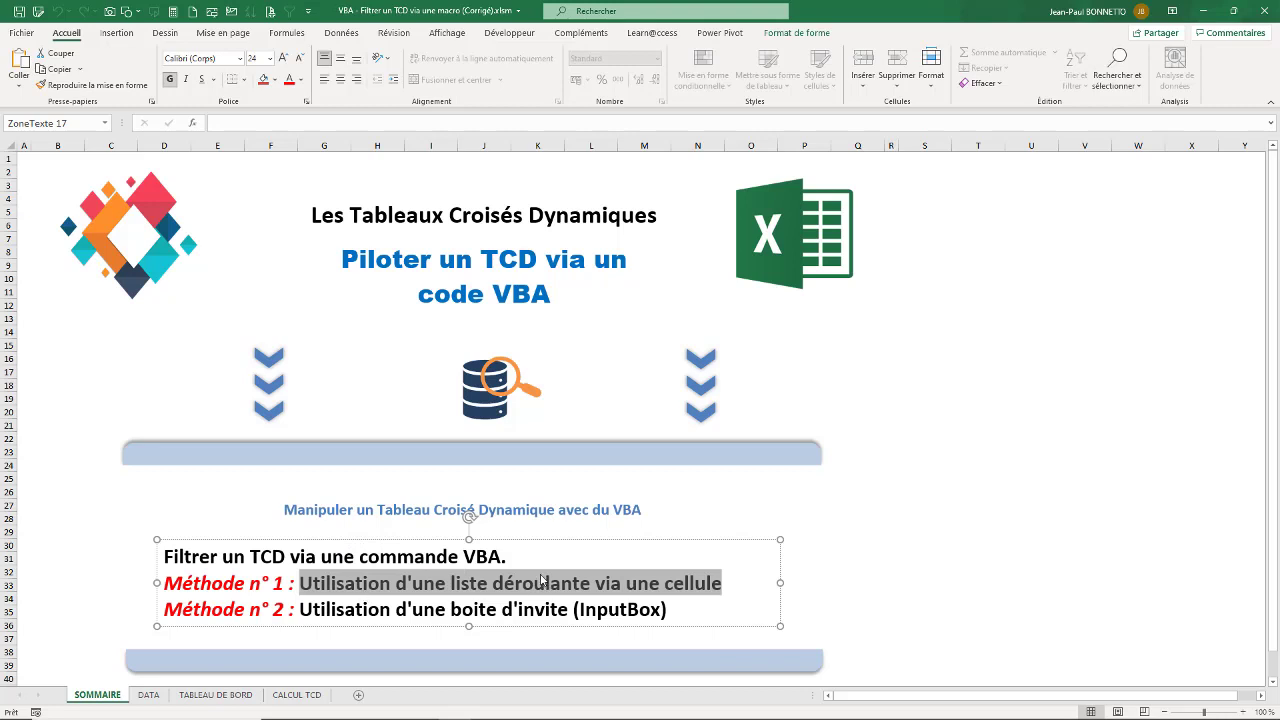
left_click(906, 332)
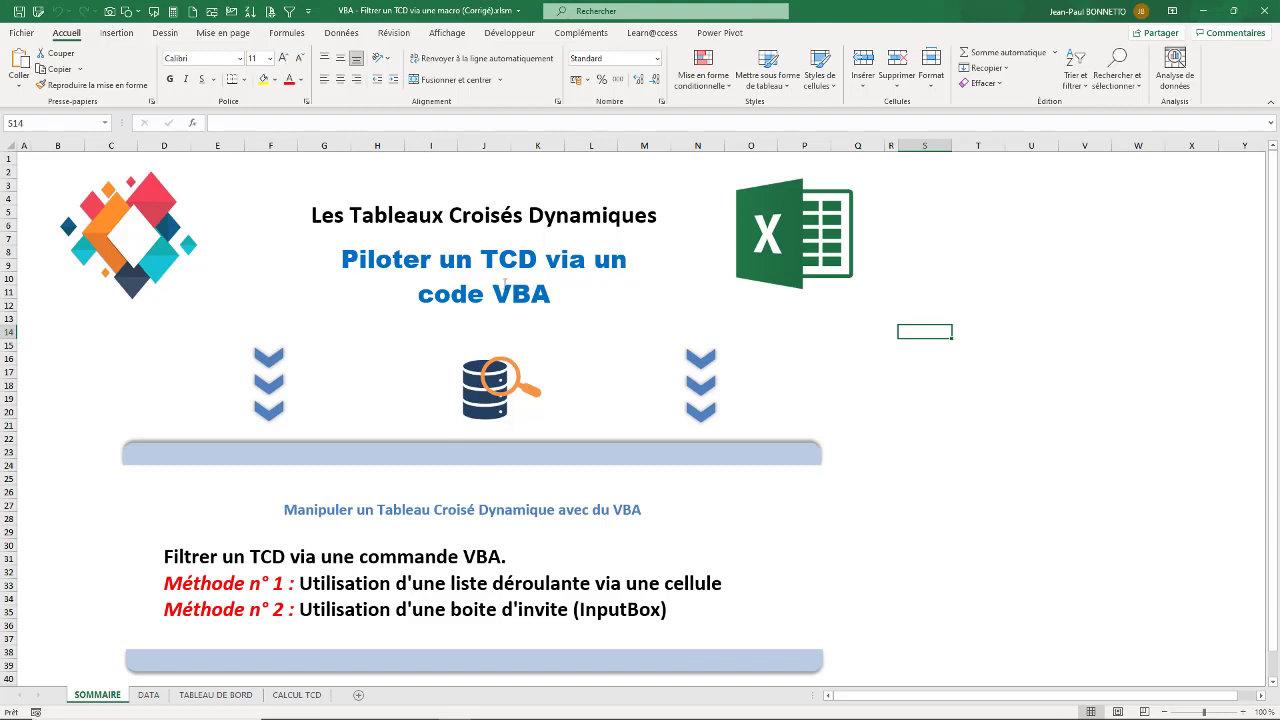
left_click(935, 255)
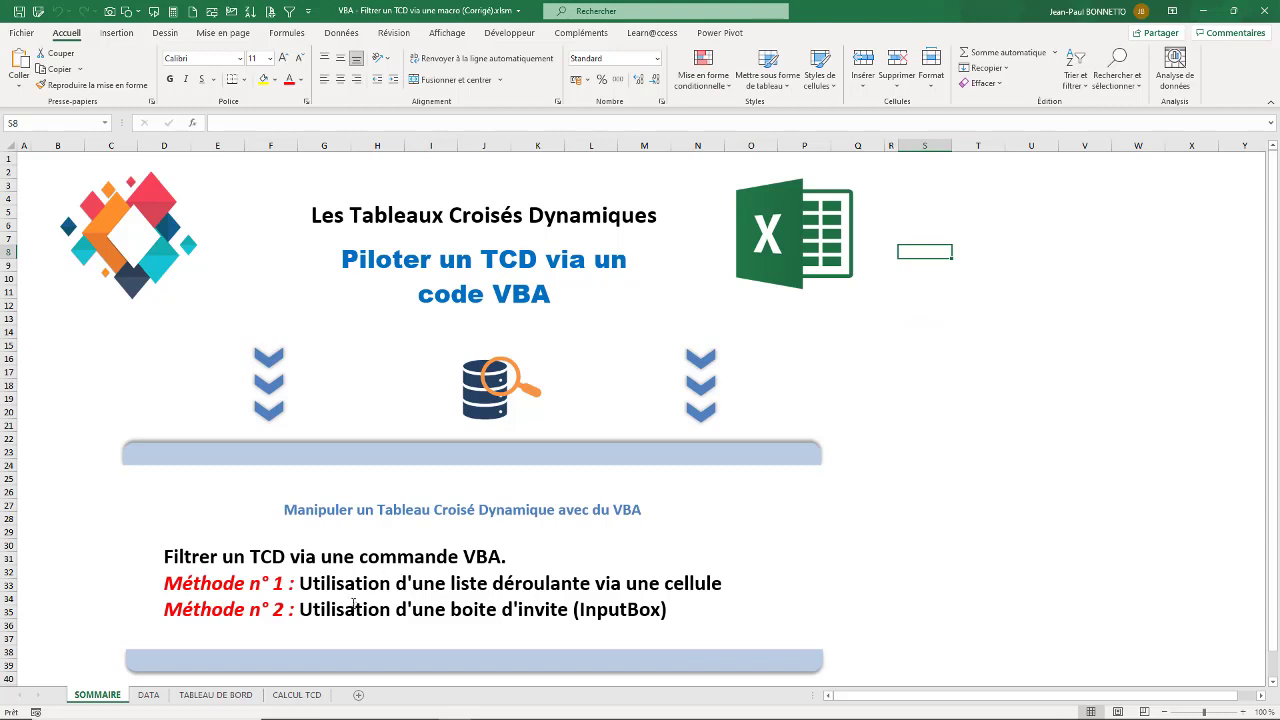
left_click_drag(299, 610, 569, 610)
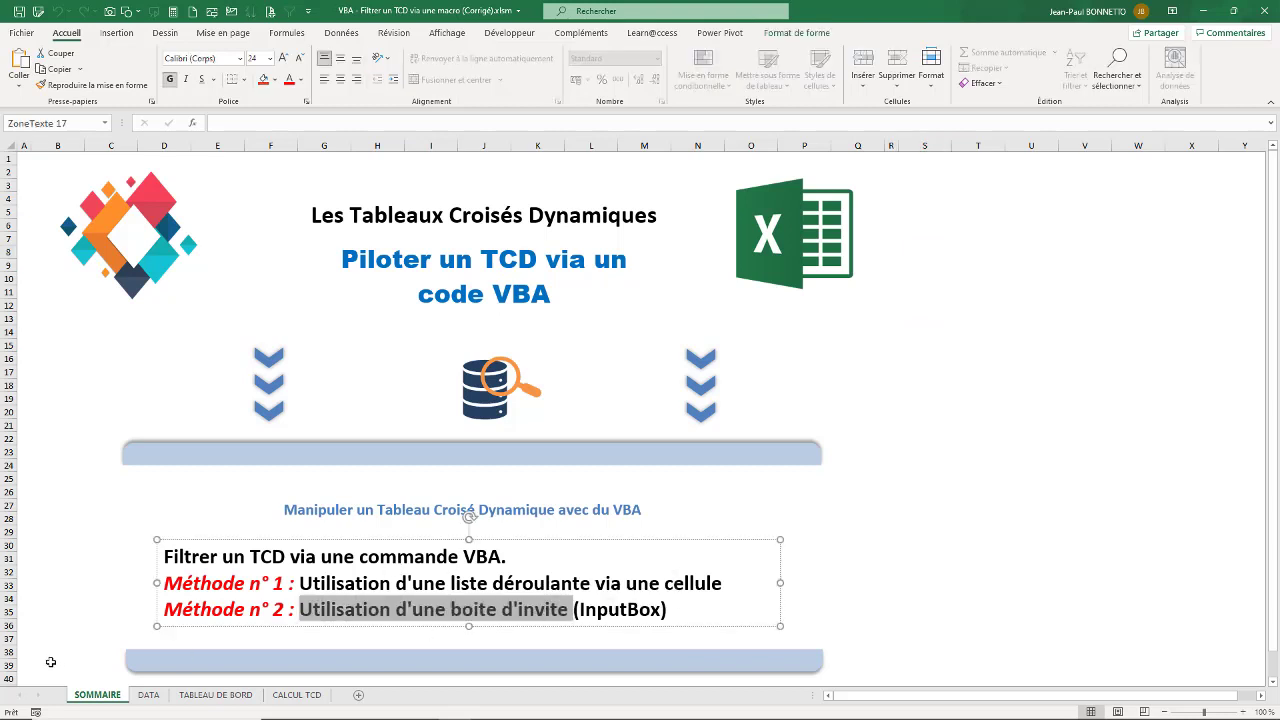
left_click(585, 610)
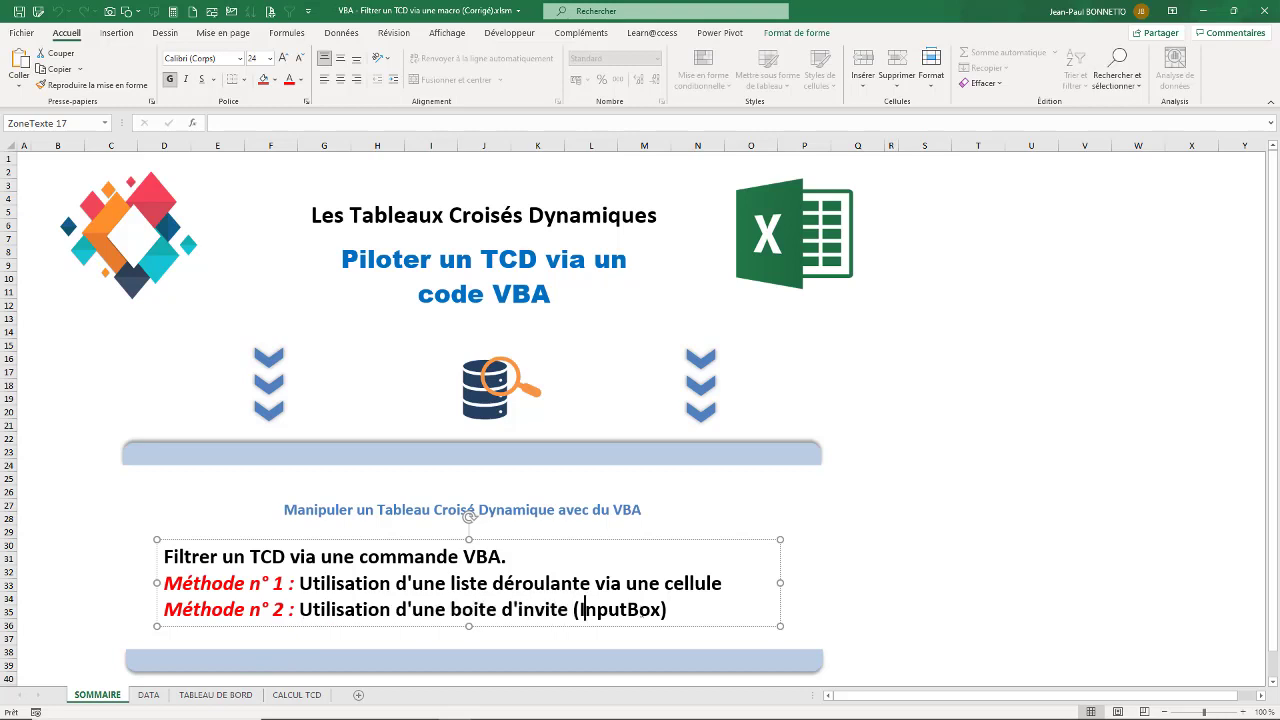
left_click_drag(661, 609, 582, 610)
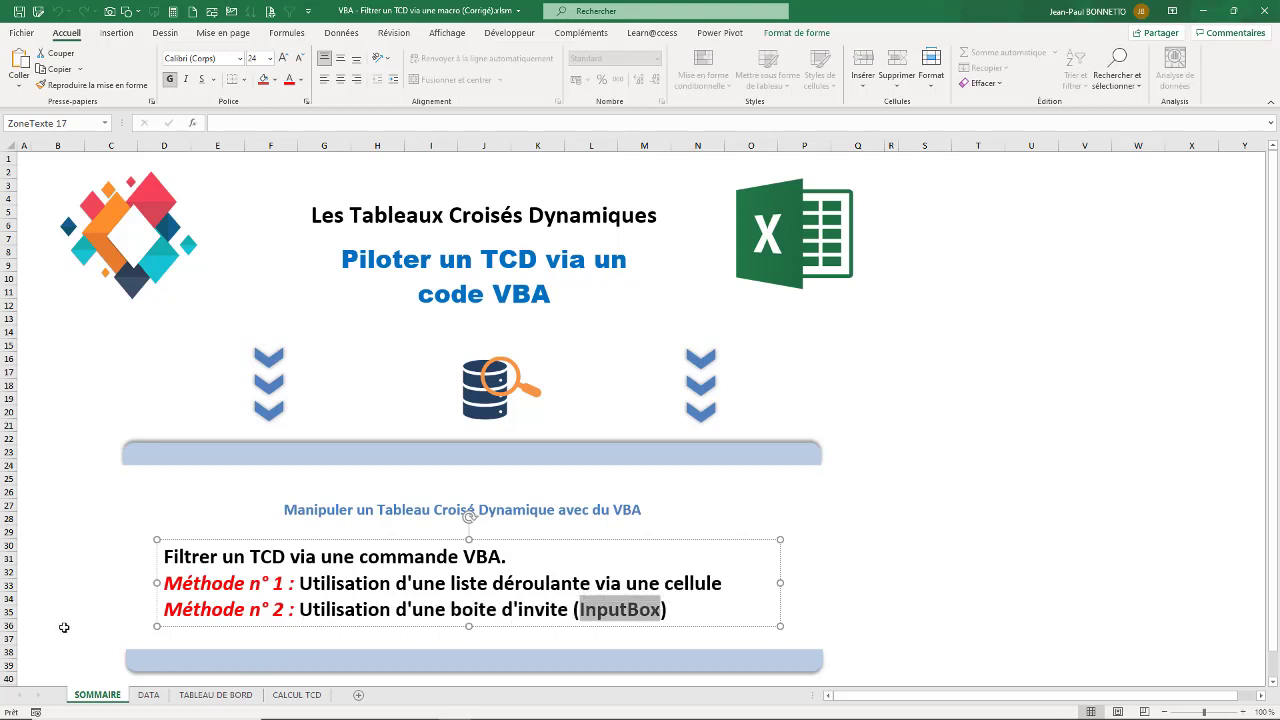
left_click(975, 266)
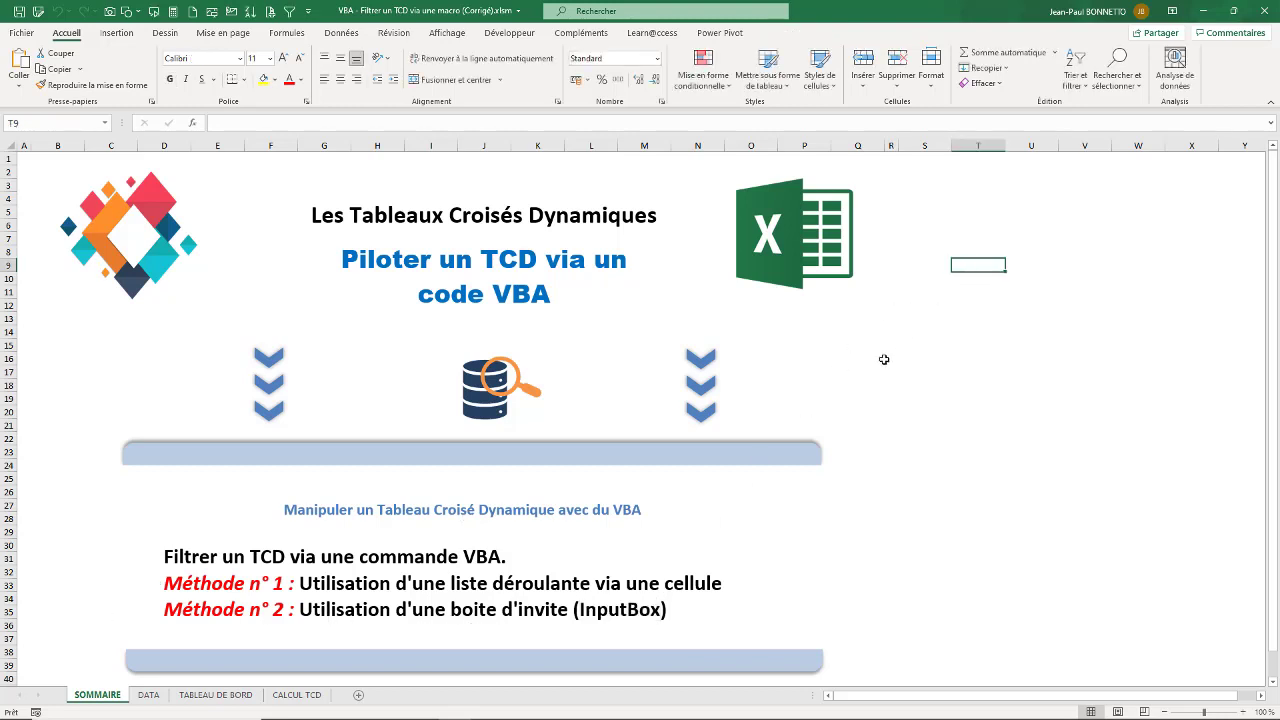
left_click(958, 199)
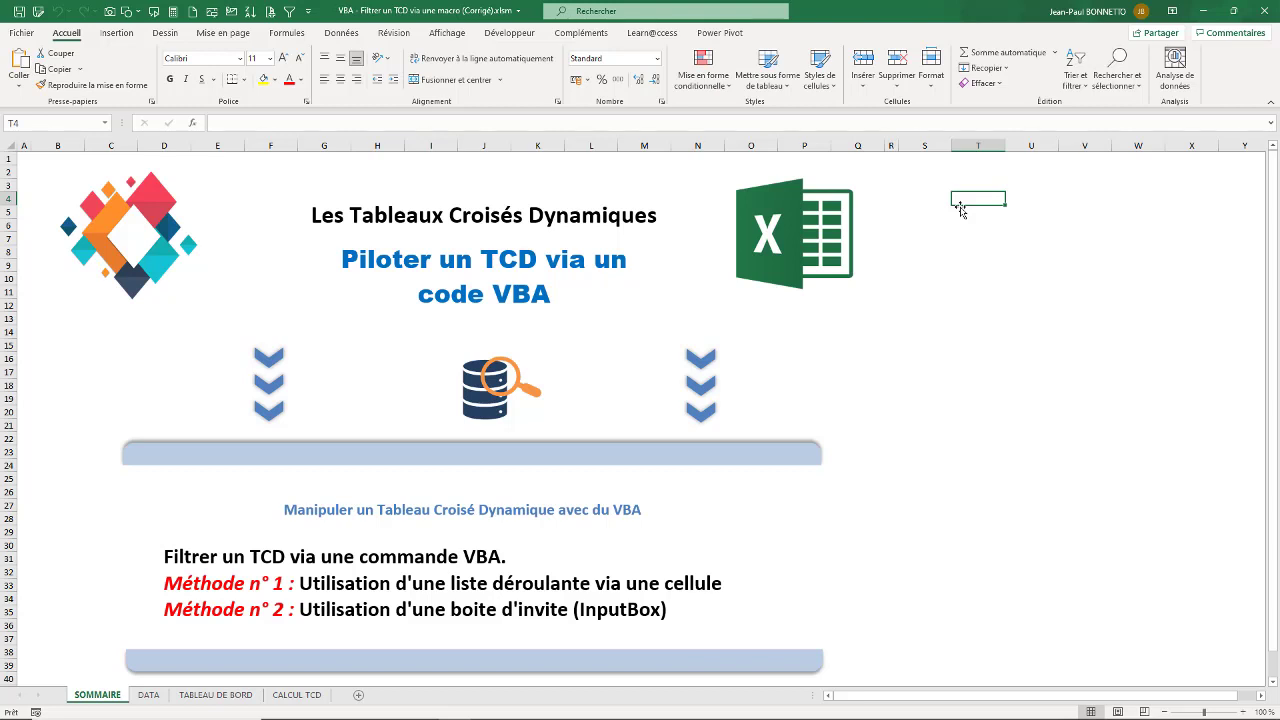
left_click(965, 176)
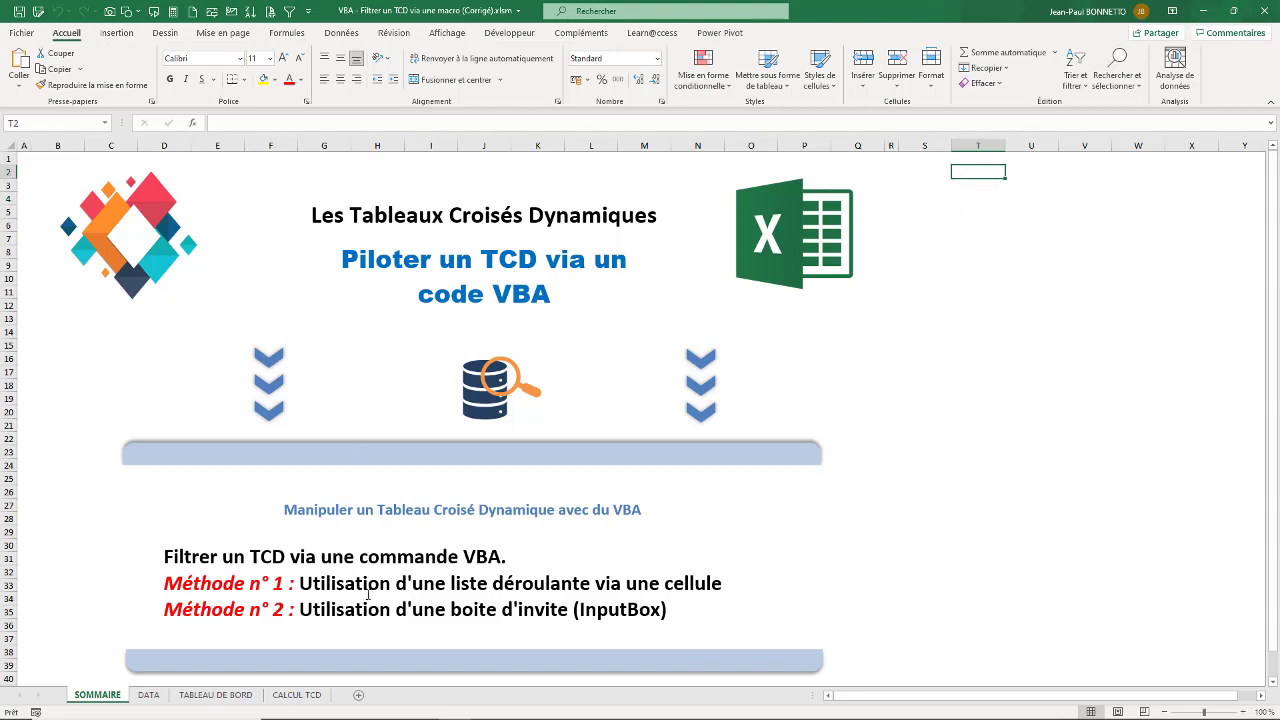
- Open the DATA sheet and select the order numbers in column A, scrolling through the table
left_click(149, 695)
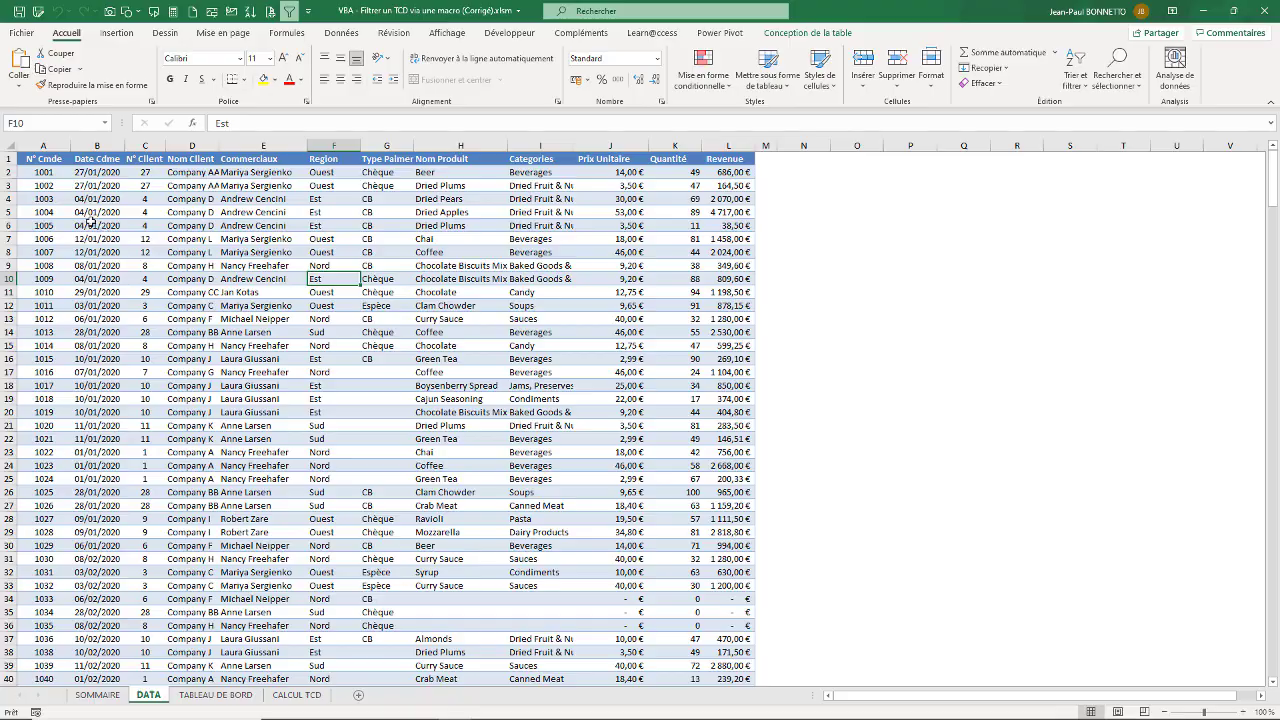
left_click_drag(44, 185, 76, 538)
scroll(64, 362, "down", 17)
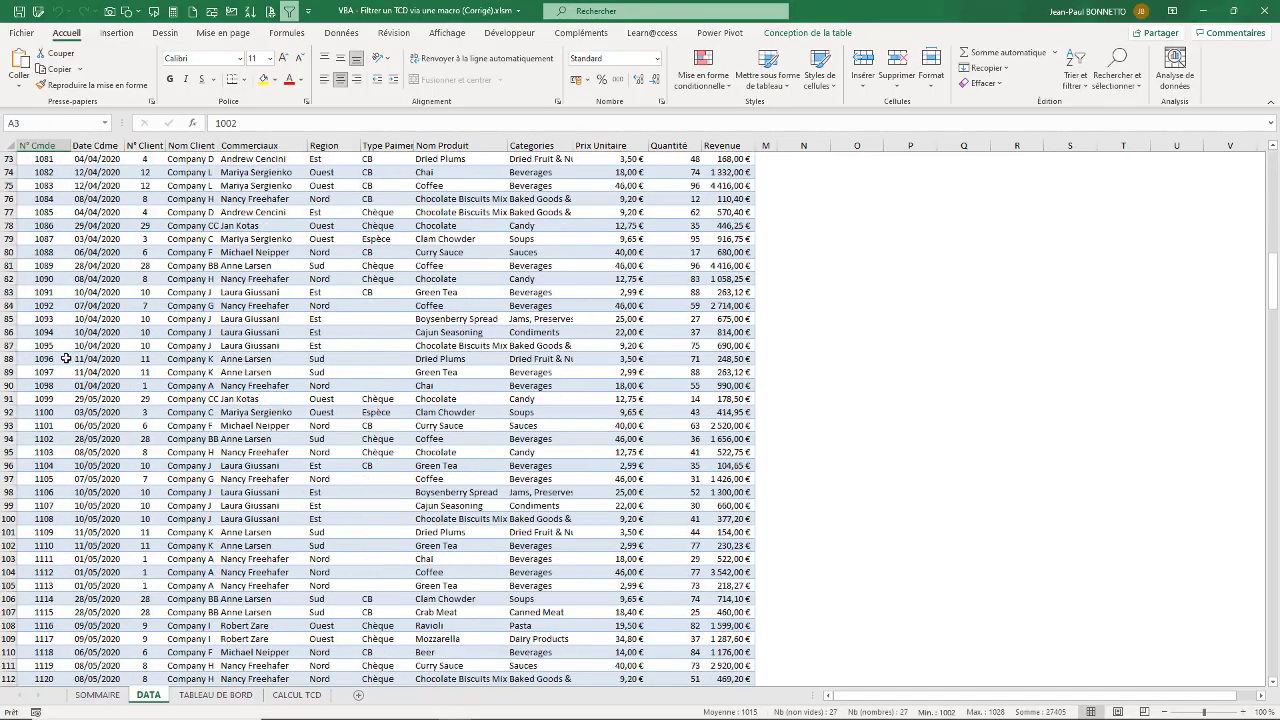
scroll(64, 362, "down", 17)
scroll(70, 358, "down", 17)
scroll(76, 352, "down", 15)
scroll(76, 352, "up", 20)
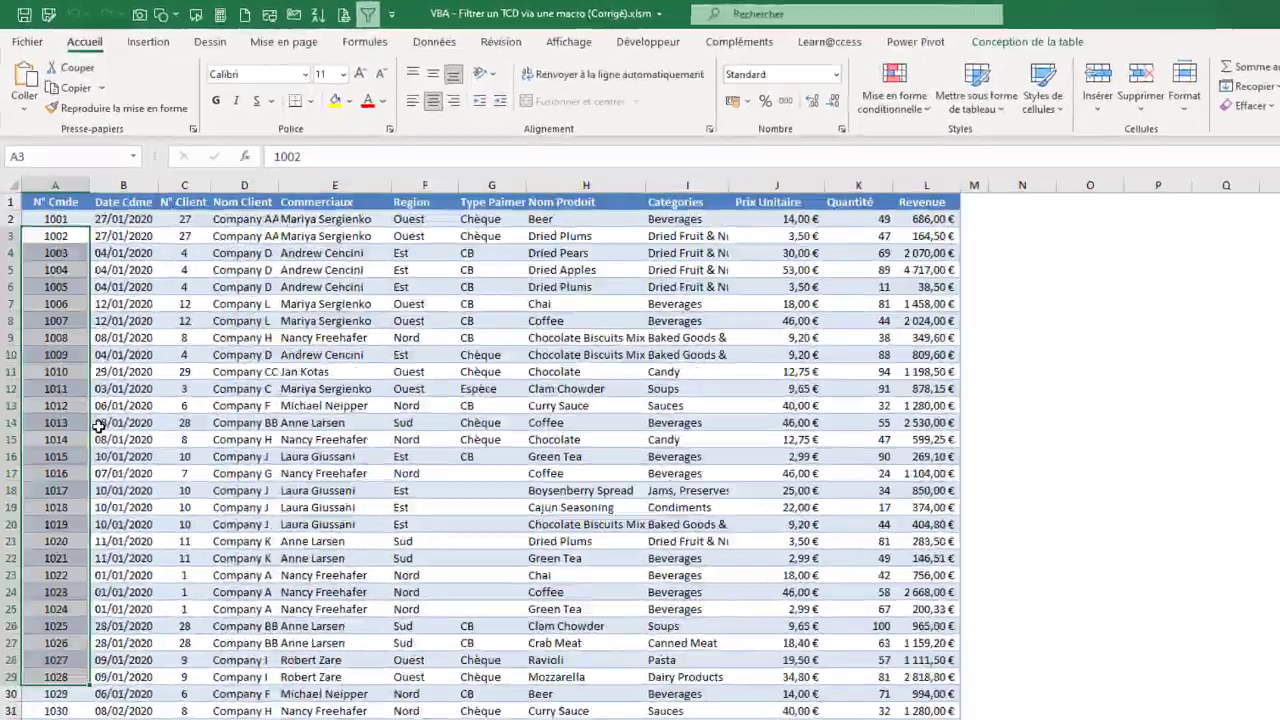
- Select the order numbers, order dates, client numbers and client names in columns A to D
left_click_drag(67, 266, 67, 287)
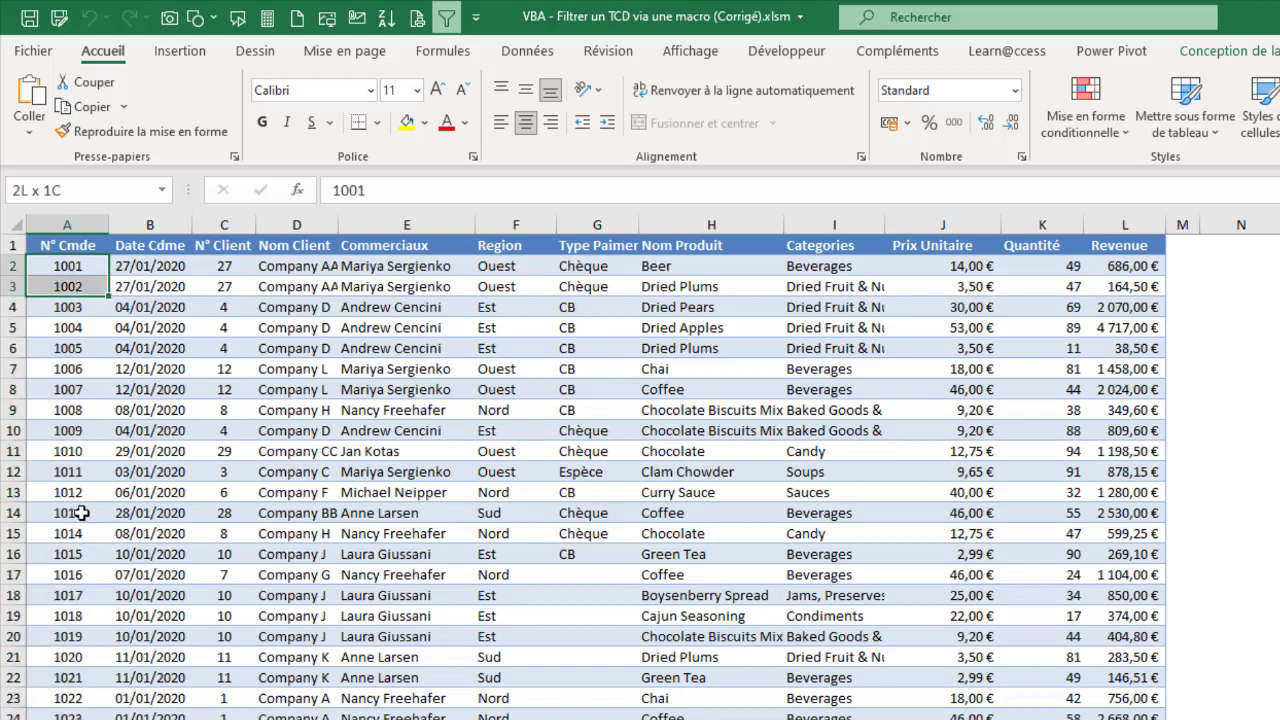
left_click_drag(80, 513, 70, 715)
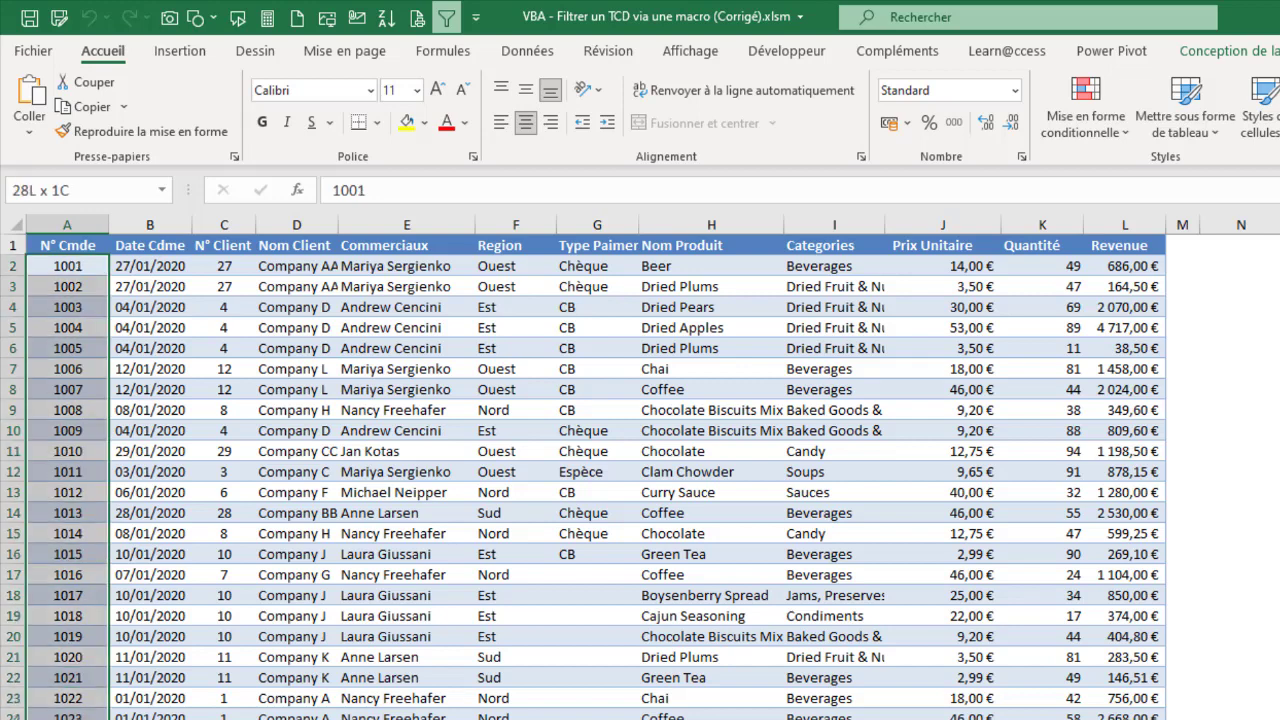
left_click_drag(170, 270, 150, 715)
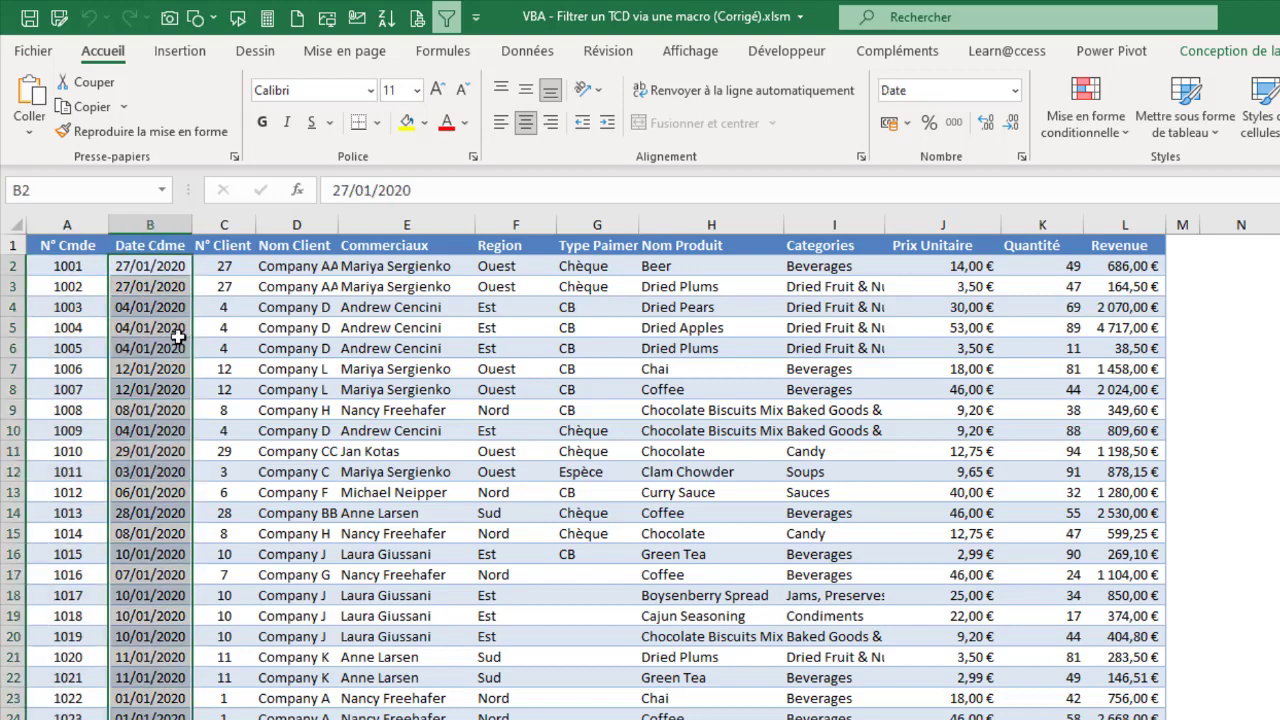
left_click_drag(220, 268, 265, 558)
left_click_drag(329, 307, 325, 470)
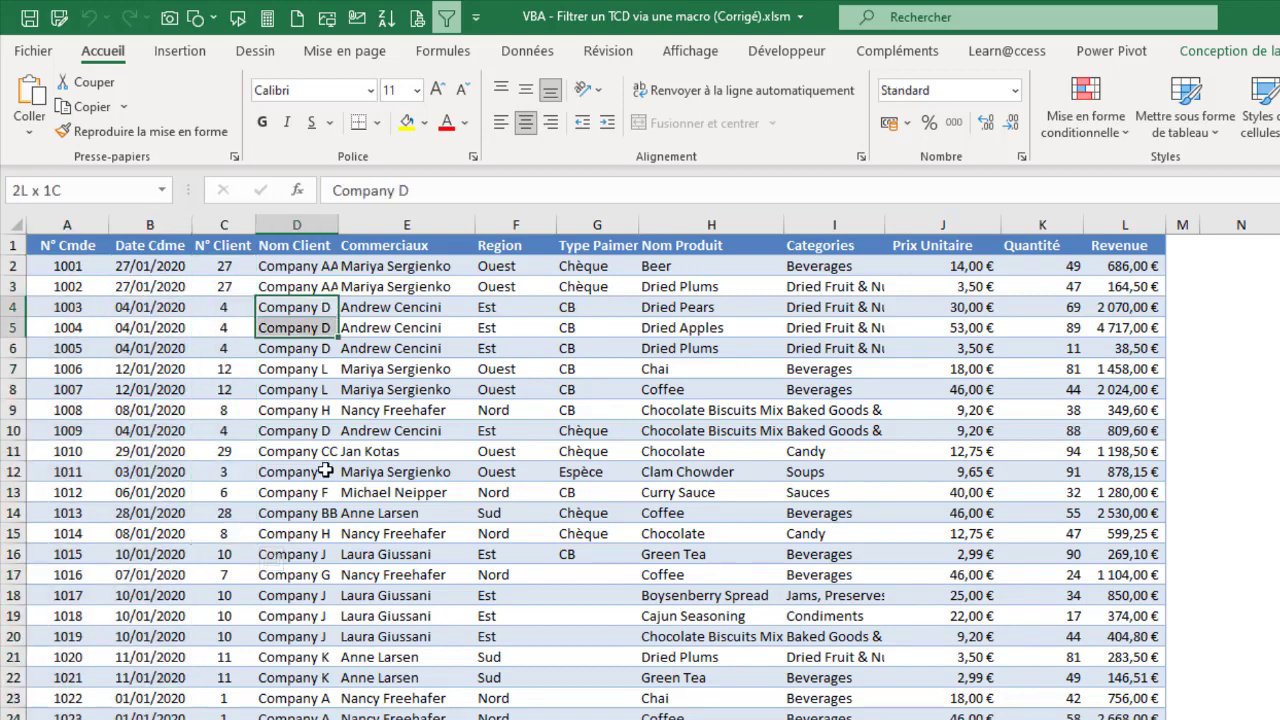
- Select salesperson, region, category, unit price, quantity and revenue cells, ending on order 1002's revenue
left_click(392, 307)
left_click(515, 286)
left_click(834, 286)
left_click_drag(941, 275, 858, 310)
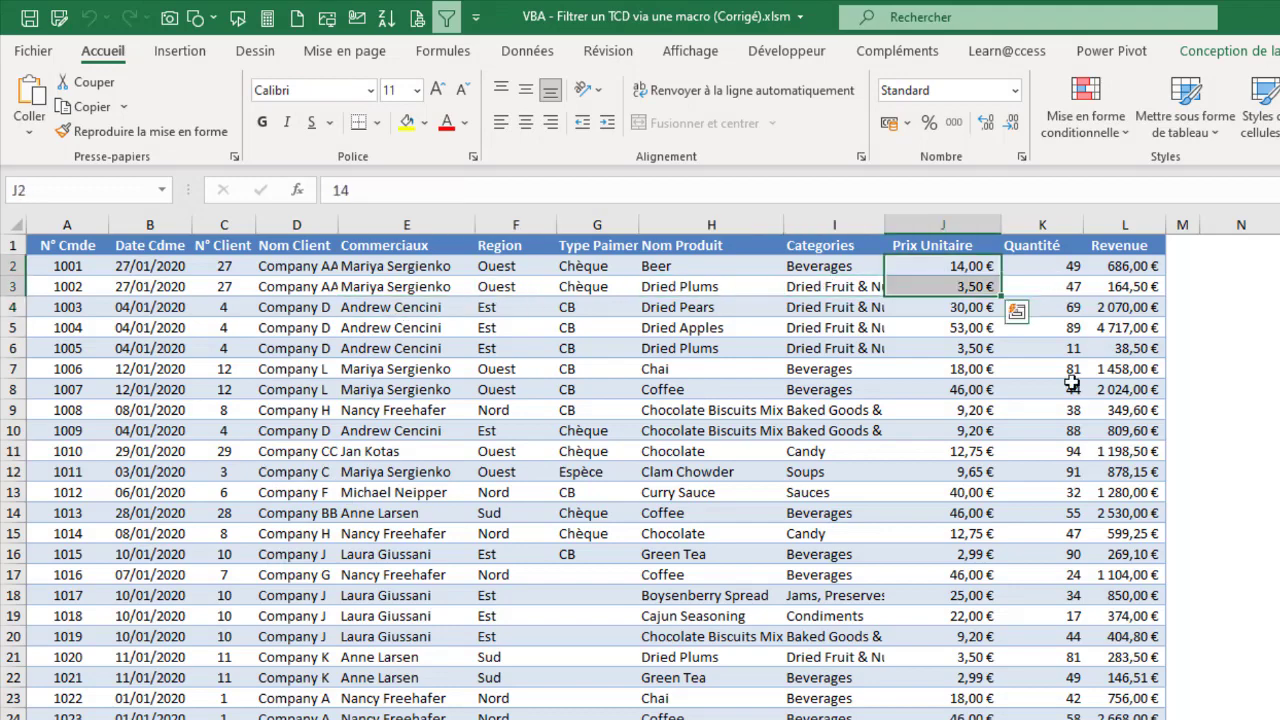
left_click(857, 306)
left_click_drag(1042, 286, 1105, 330)
left_click(1147, 290)
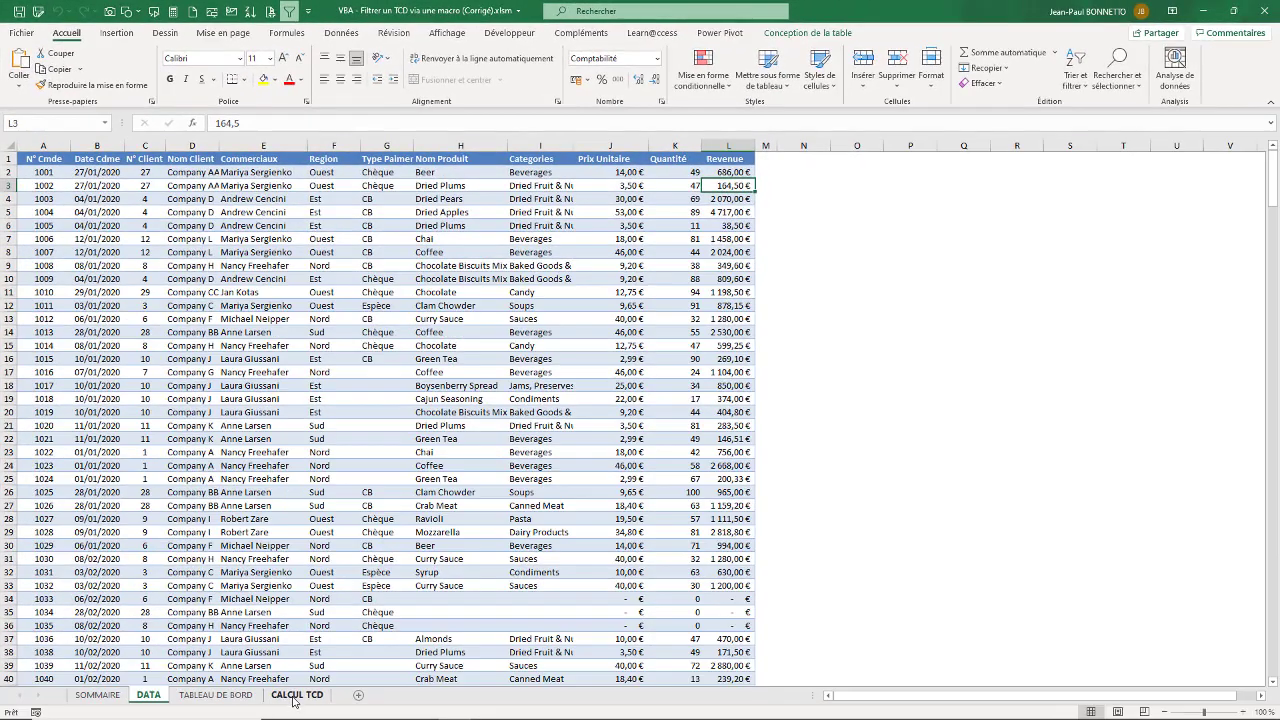
- On CALCUL TCD, select the monthly, regional, salesperson and Company H revenue totals, then show TABLEAU DE BORD
left_click(296, 695)
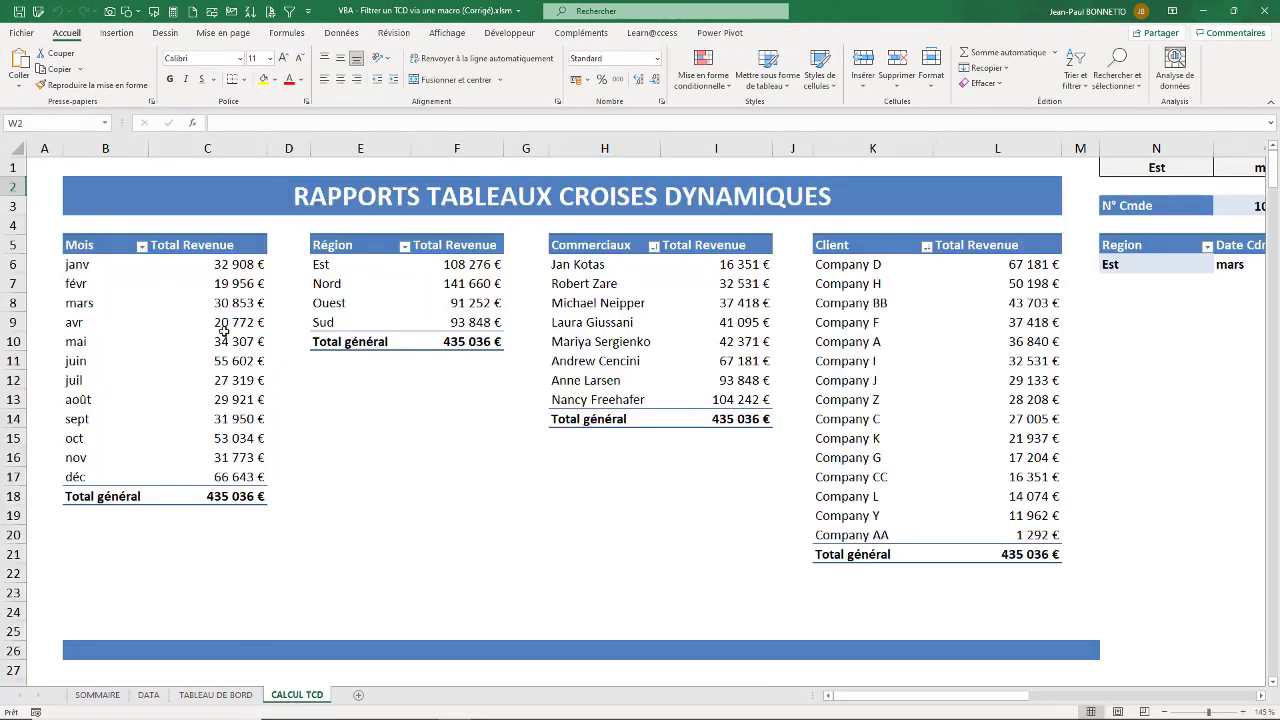
left_click(177, 305)
left_click(412, 283)
left_click_drag(698, 285, 700, 304)
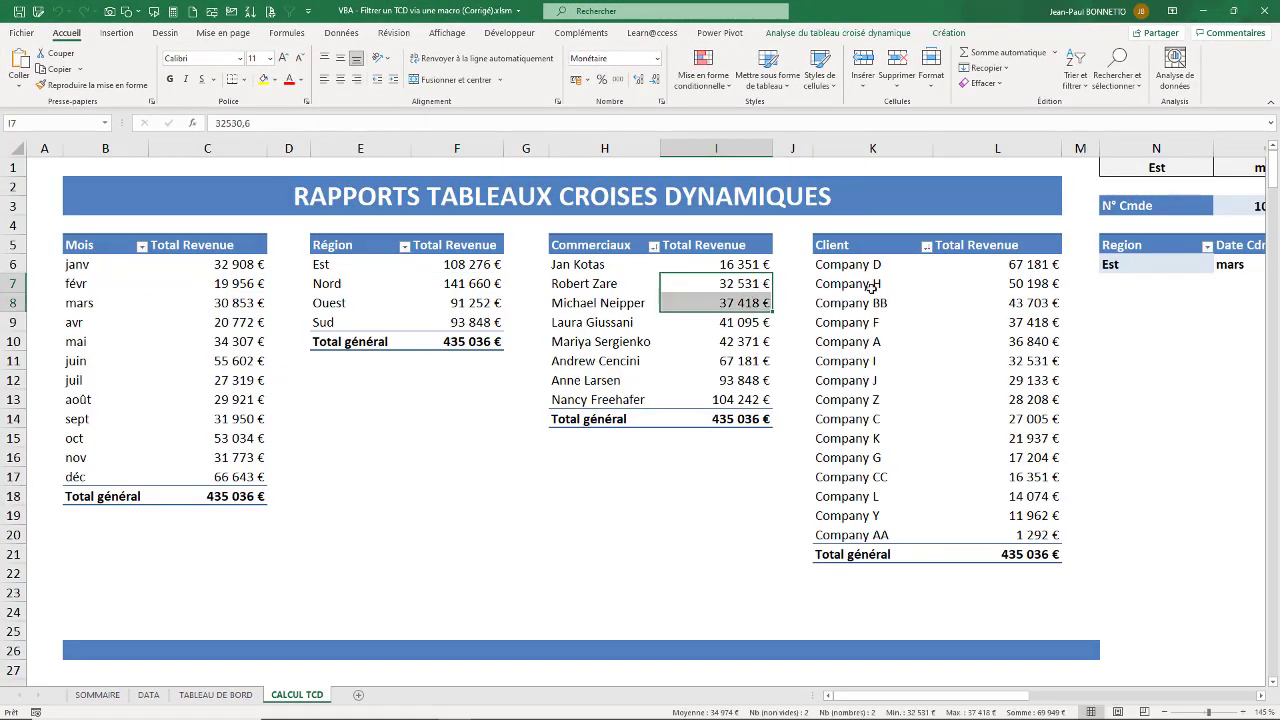
left_click(872, 284)
left_click_drag(898, 697, 742, 708)
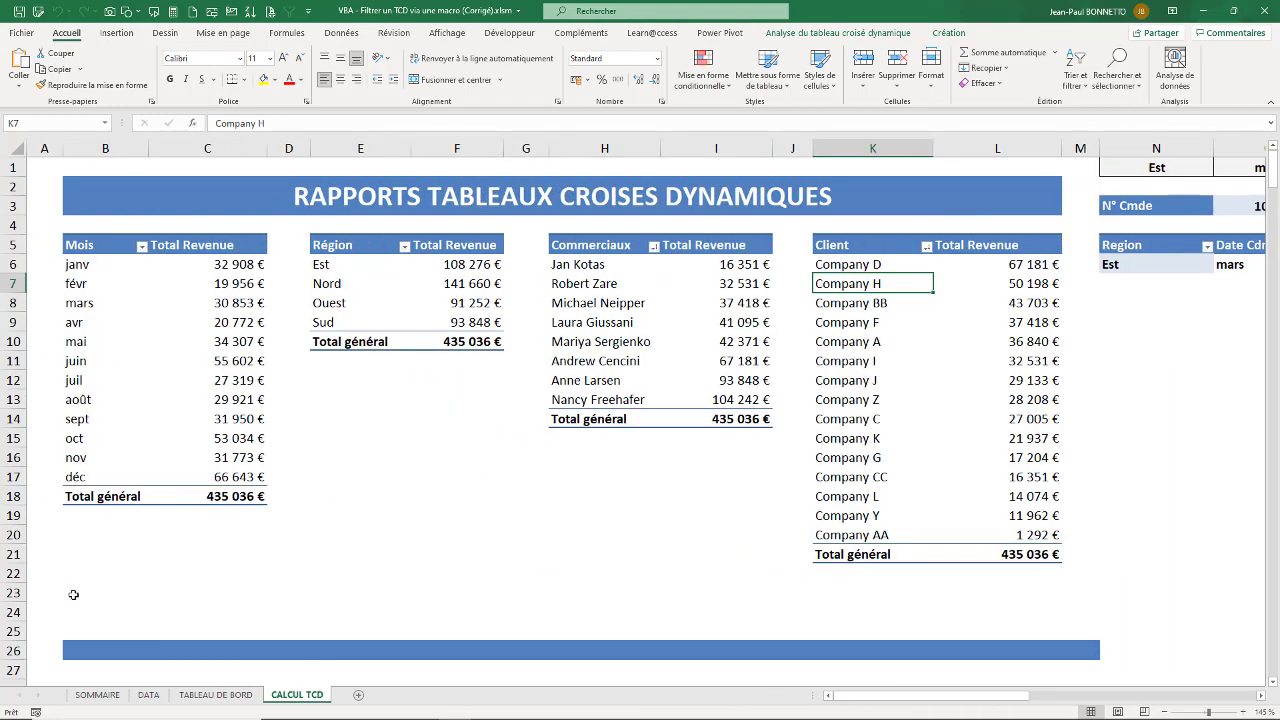
left_click(215, 694)
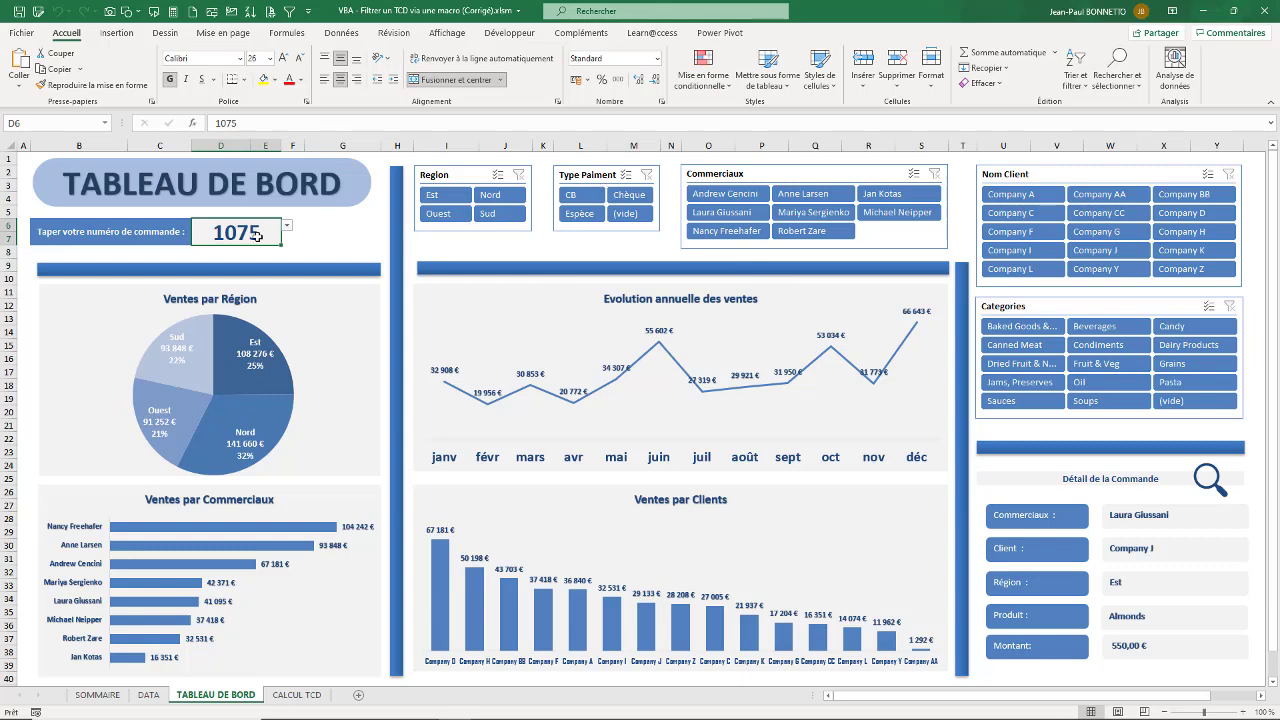
- Filter the dashboard slicers to the Ouest region, three salespeople and Chèque payments, then clear them
left_click(440, 213)
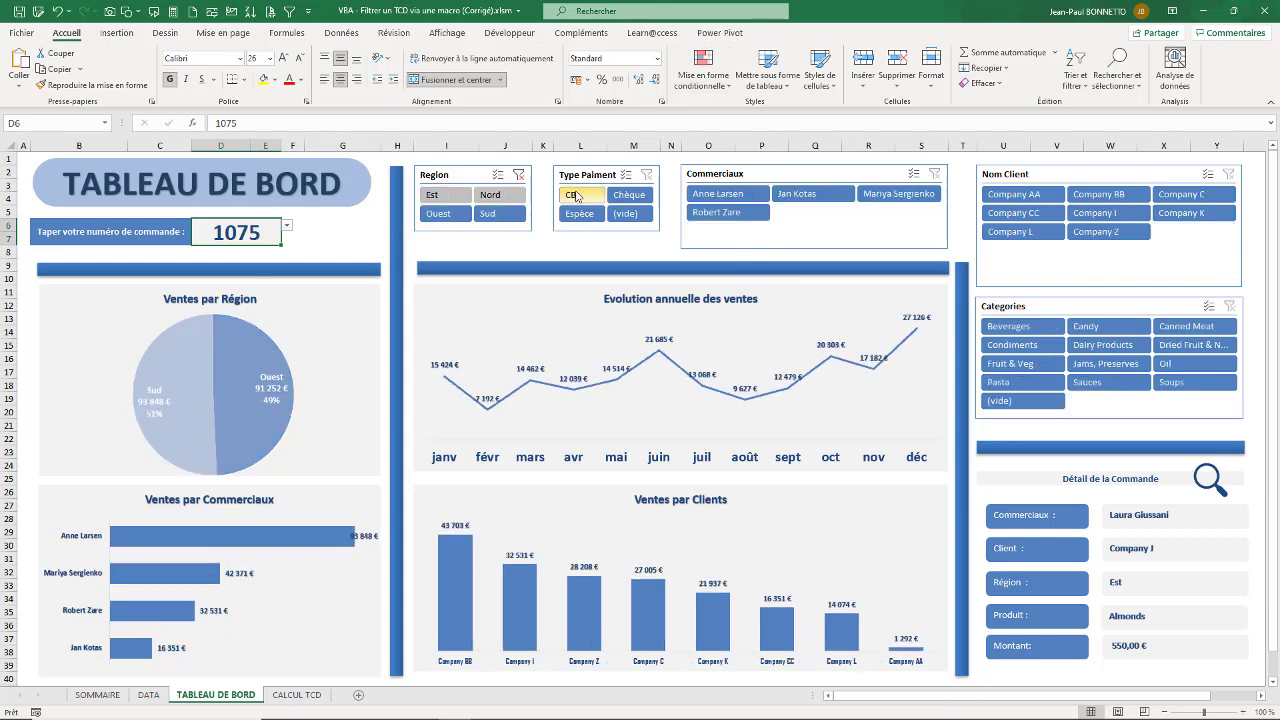
left_click_drag(720, 193, 924, 196)
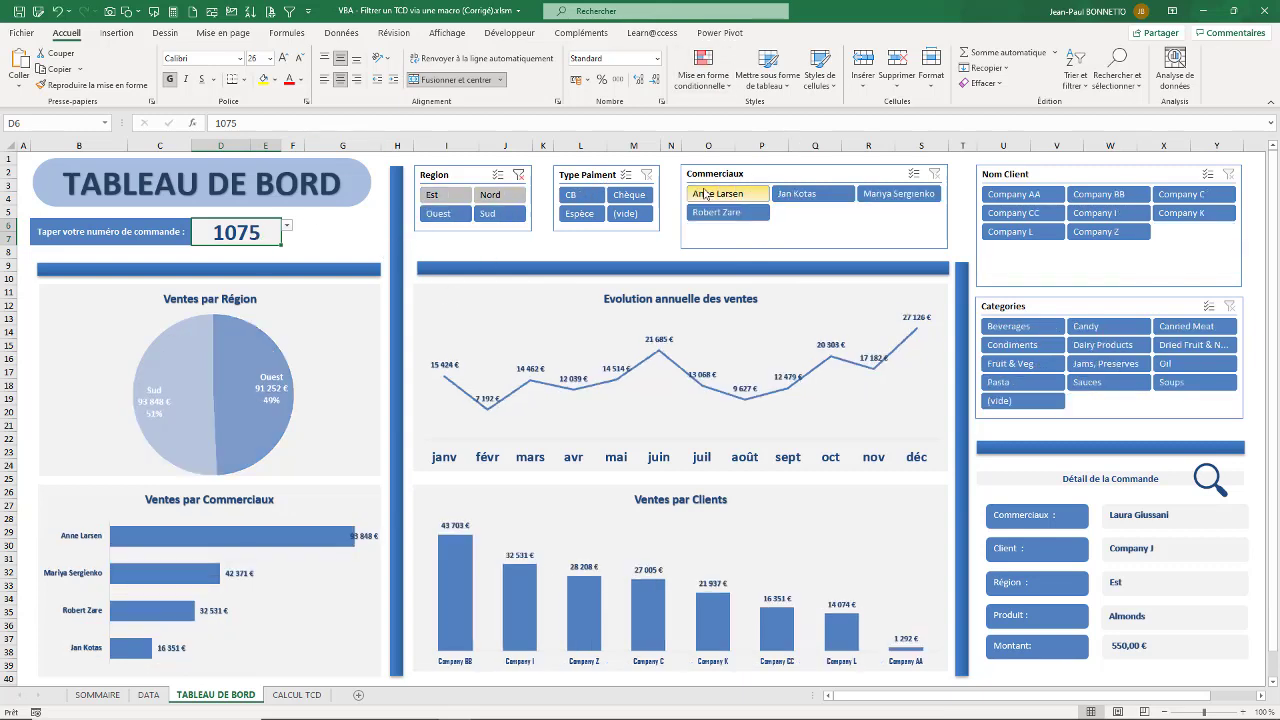
left_click(632, 195)
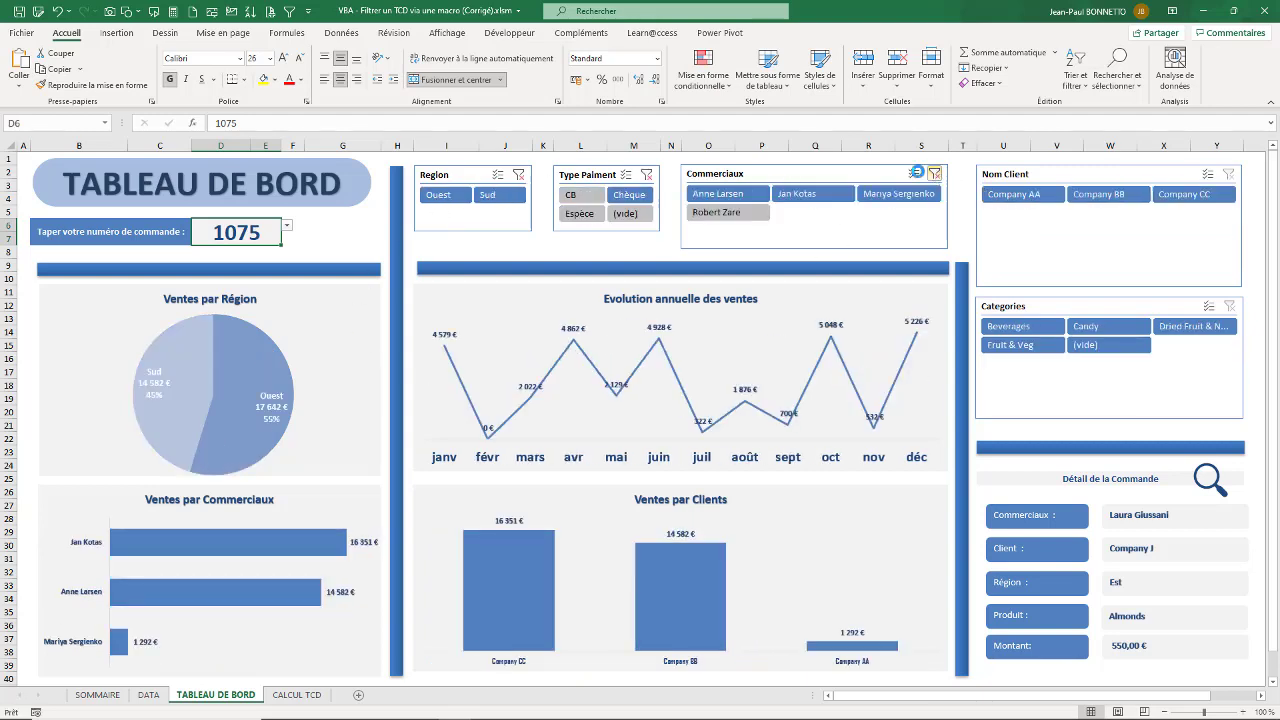
left_click(933, 173)
left_click(647, 175)
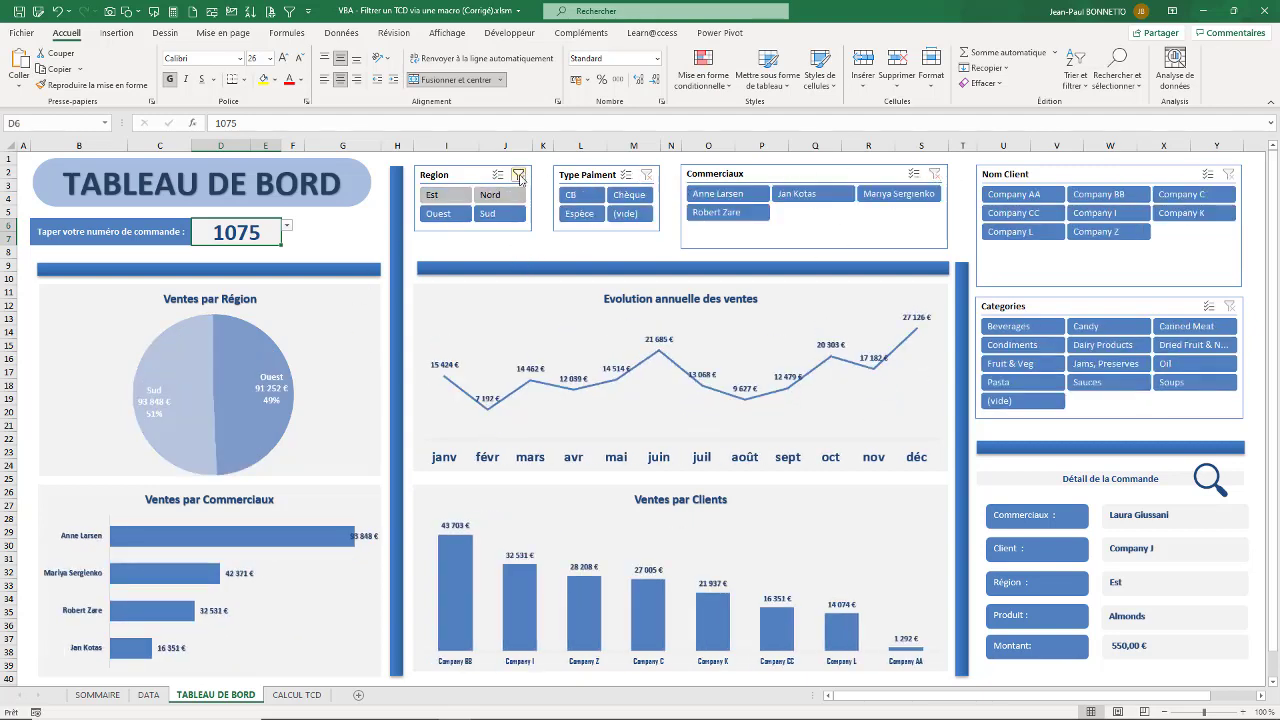
left_click(518, 176)
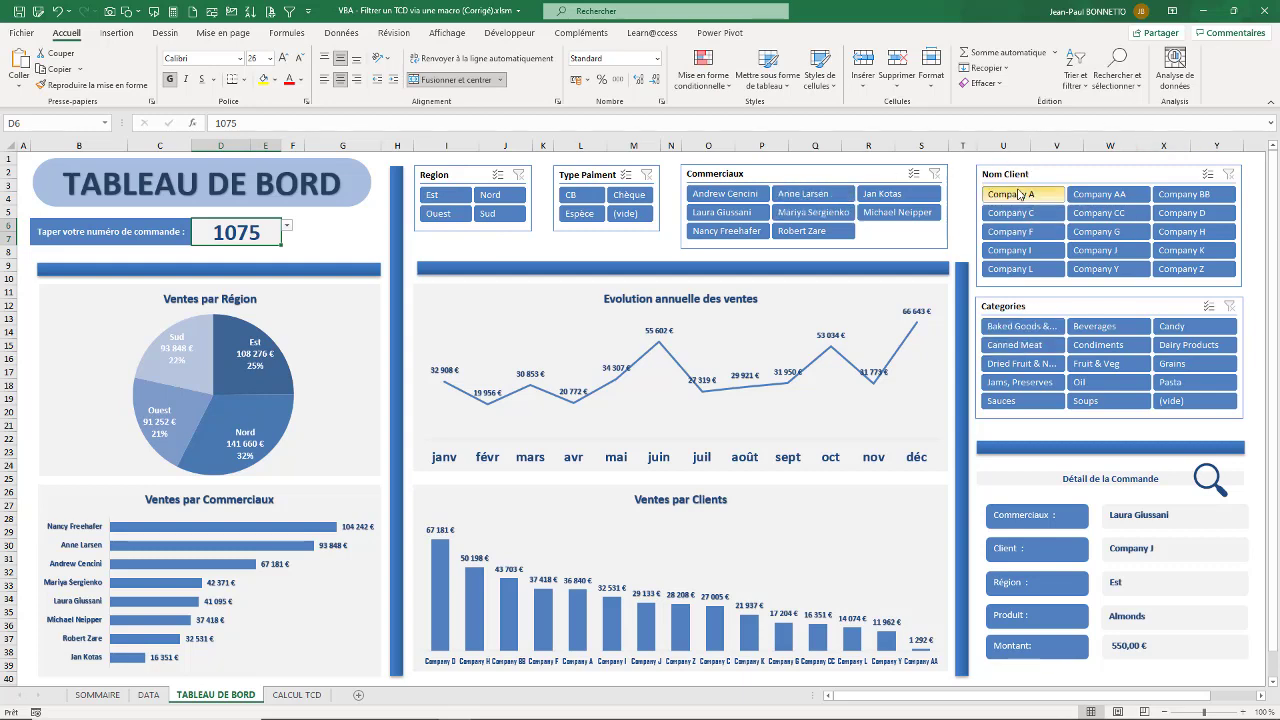
- Filter clients to Company A through Company H, clear it, and select the order detail area
left_click_drag(1019, 194, 1185, 232)
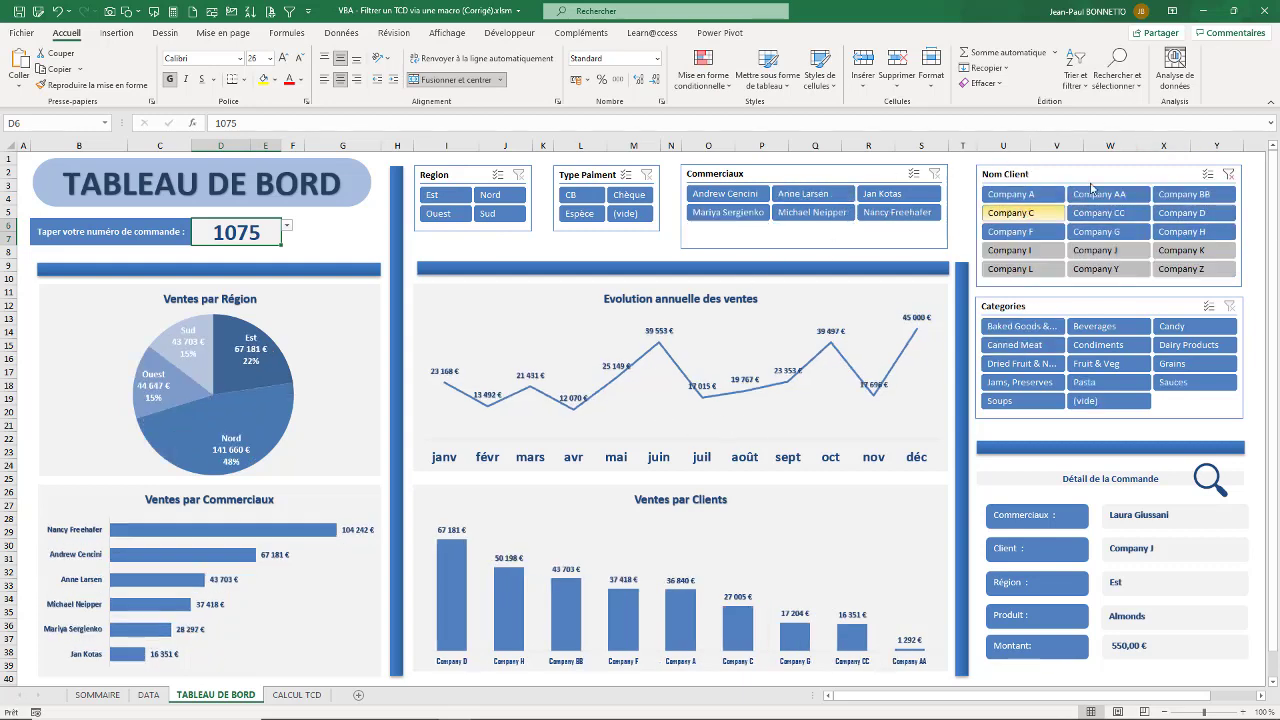
left_click(1229, 174)
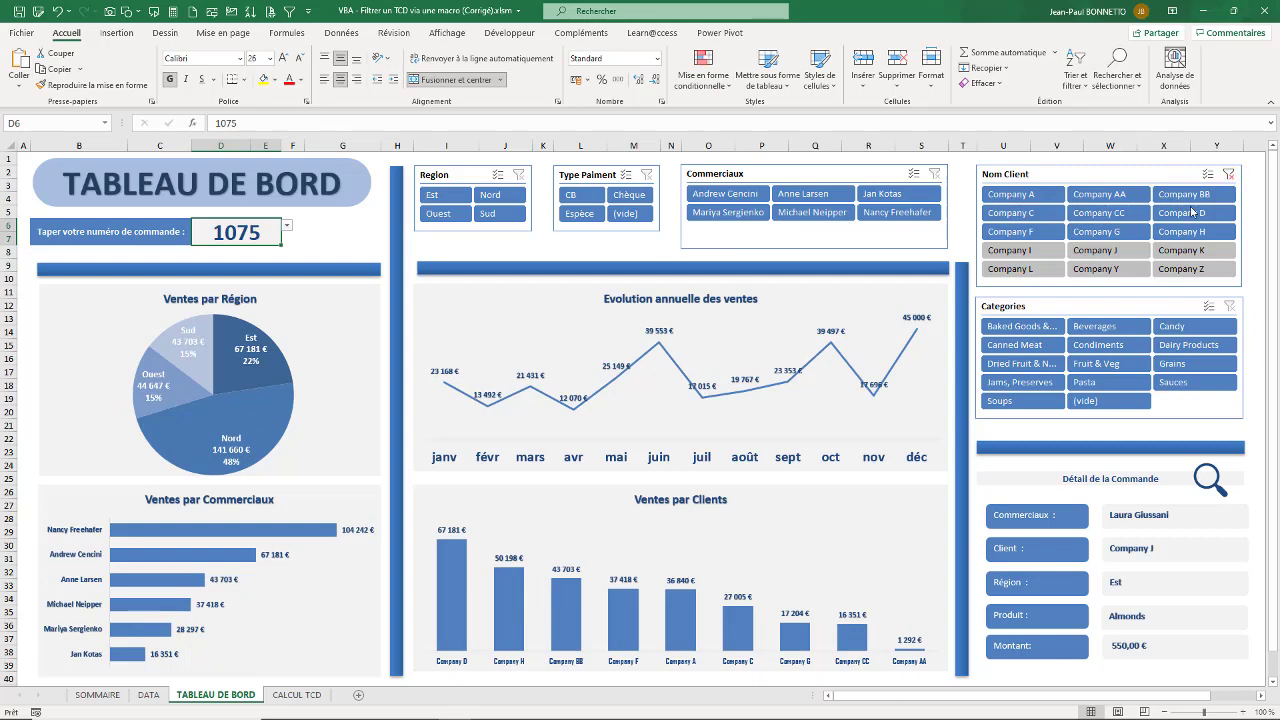
left_click(488, 250)
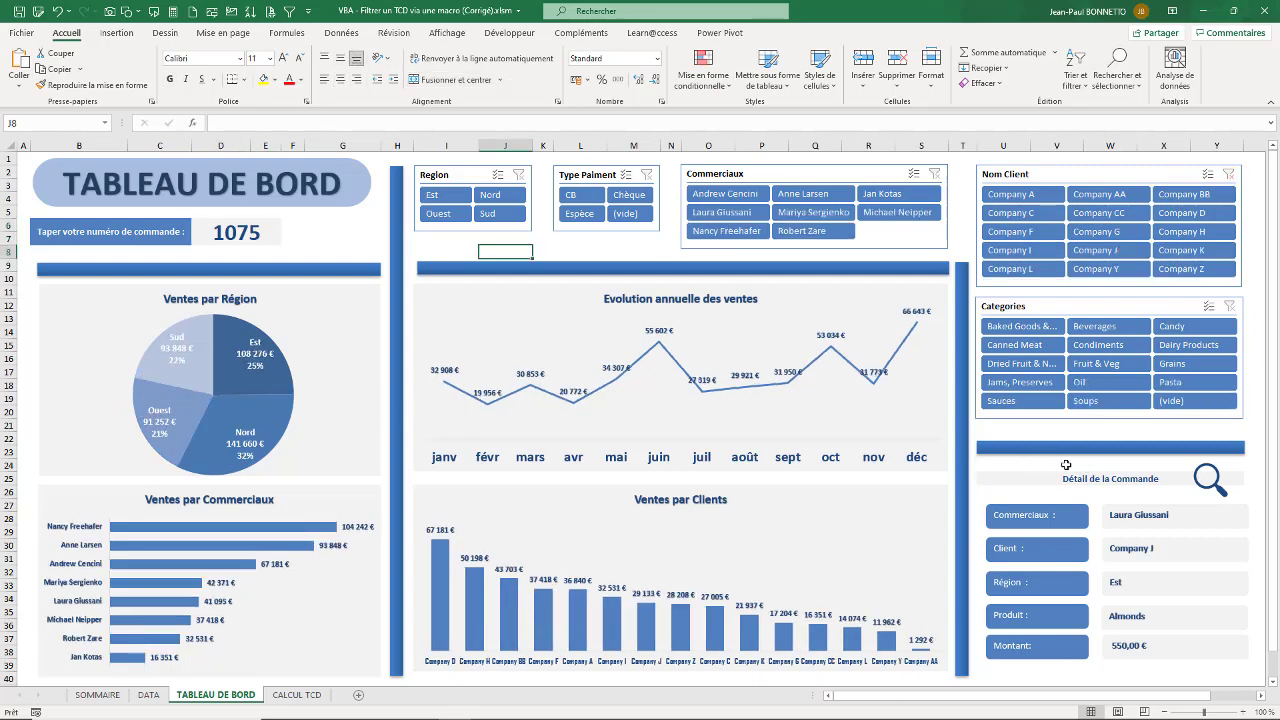
left_click_drag(997, 468, 1238, 682)
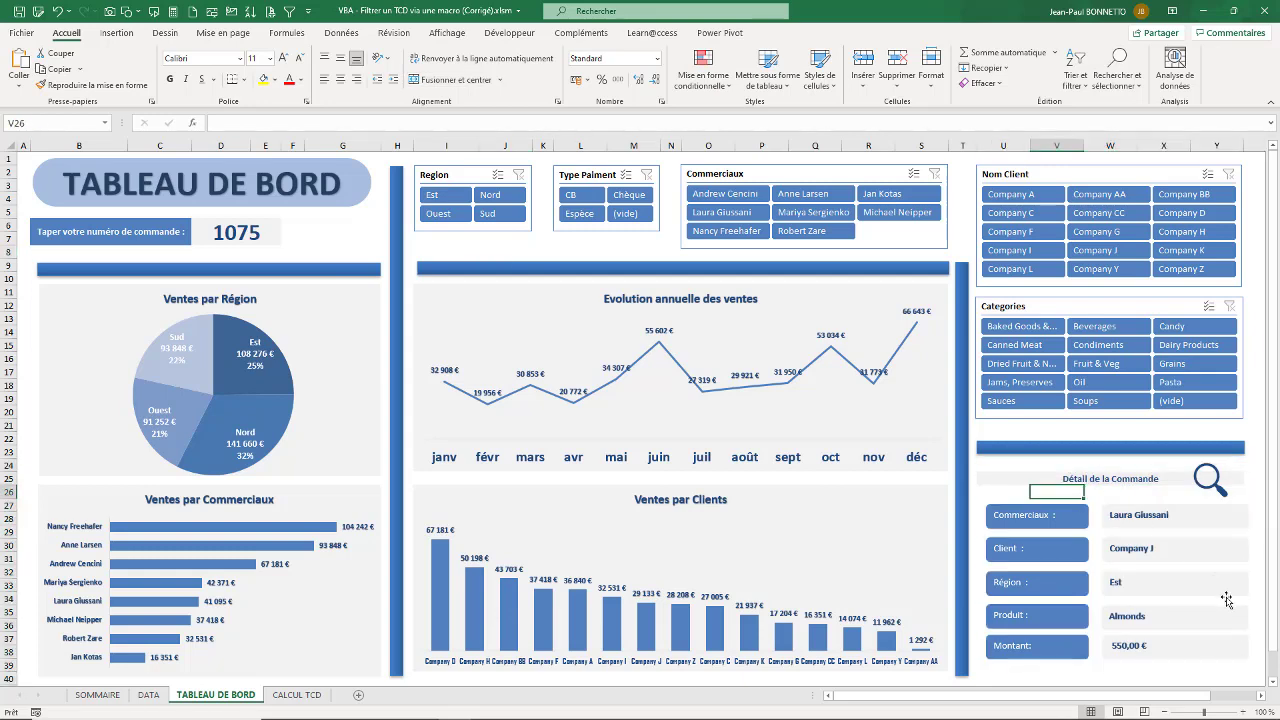
left_click(1070, 495)
- On the DATA sheet, select the rows of orders 1019, 1023 and 1024
left_click(150, 695)
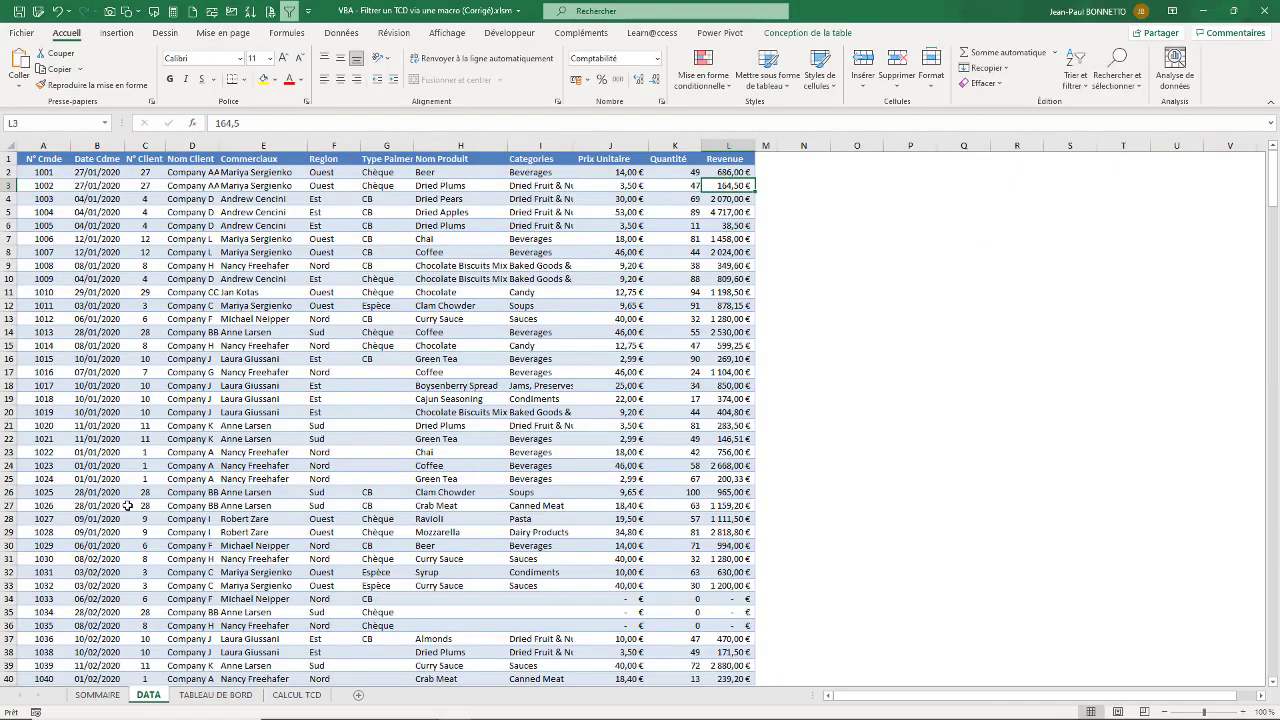
left_click_drag(42, 412, 730, 412)
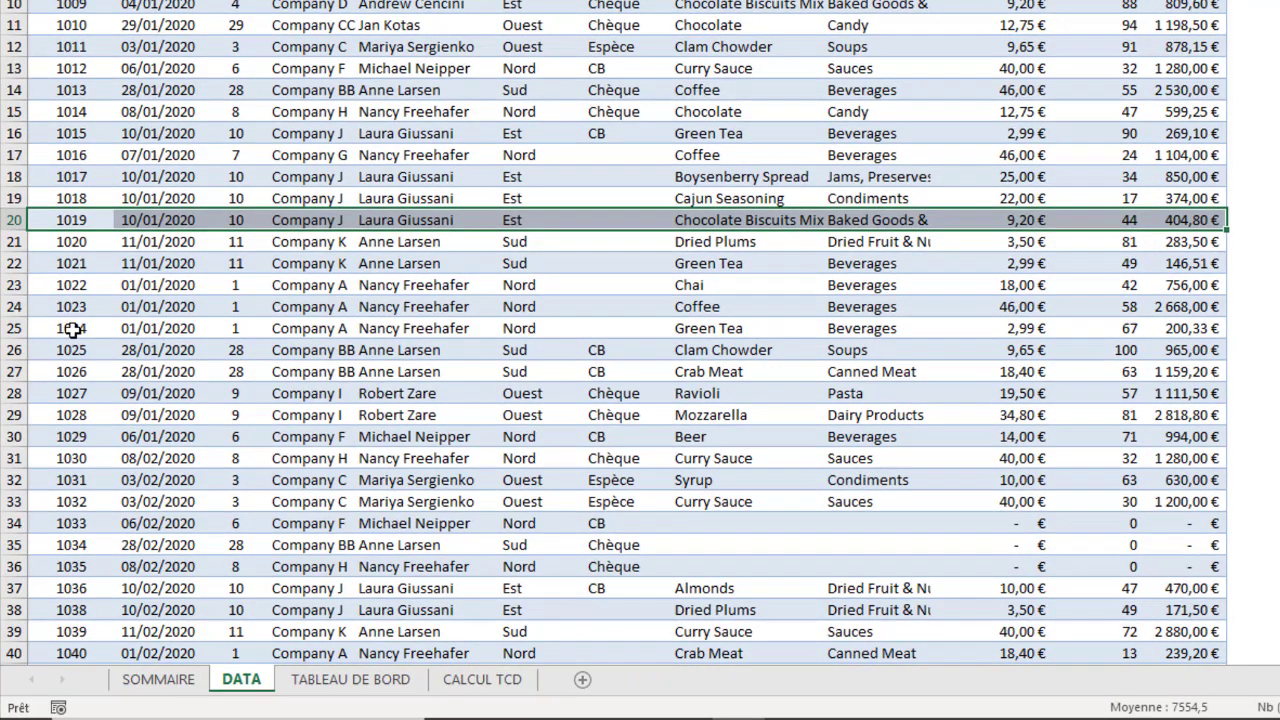
left_click(72, 369)
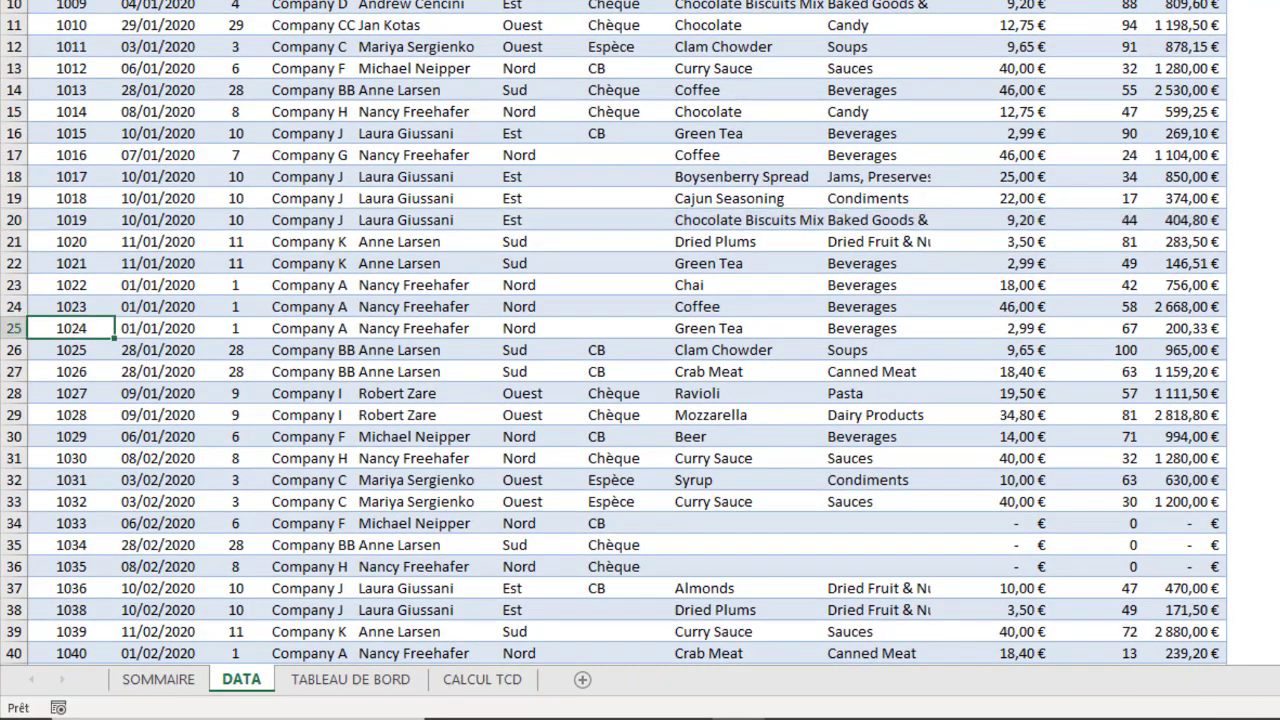
mouse_move(66, 328)
left_mouse_down()
mouse_move(1106, 312)
mouse_move(1162, 333)
left_mouse_up()
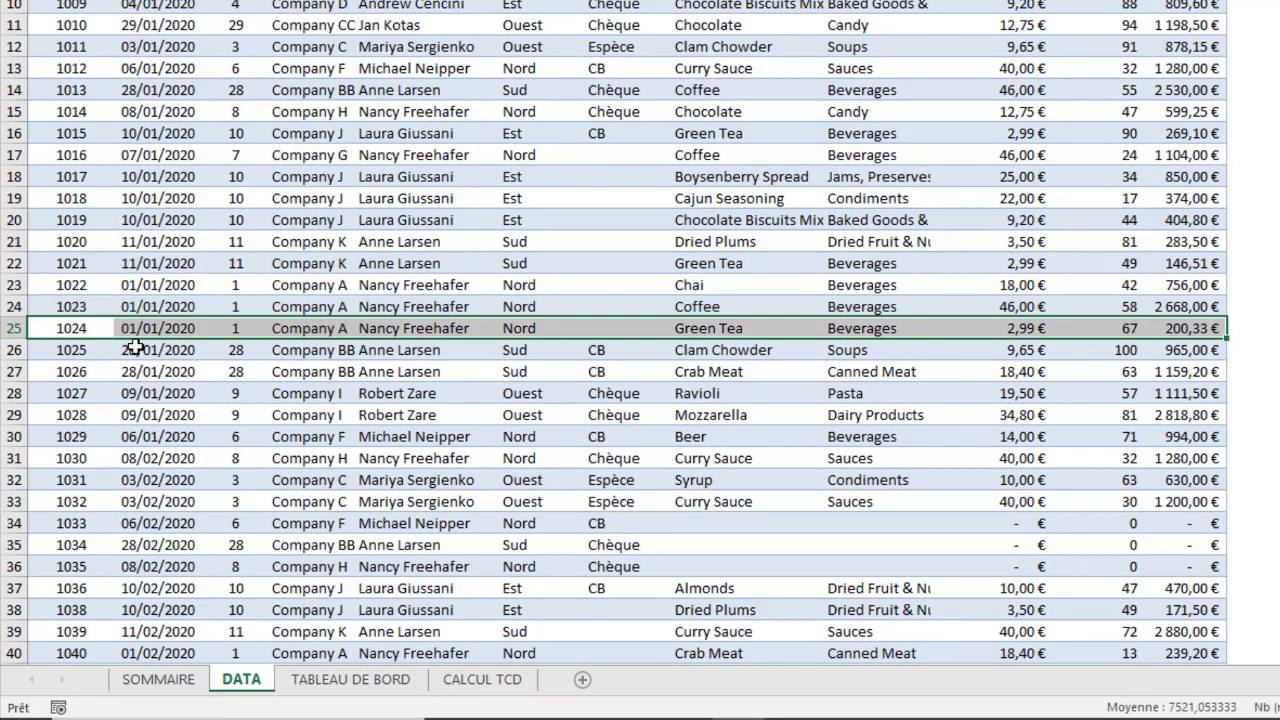
- Drag order 1024's row and drop it back unchanged, then return to the SOMMAIRE page
left_click_drag(50, 328, 82, 332)
left_click(460, 316)
left_click_drag(82, 332, 1171, 323)
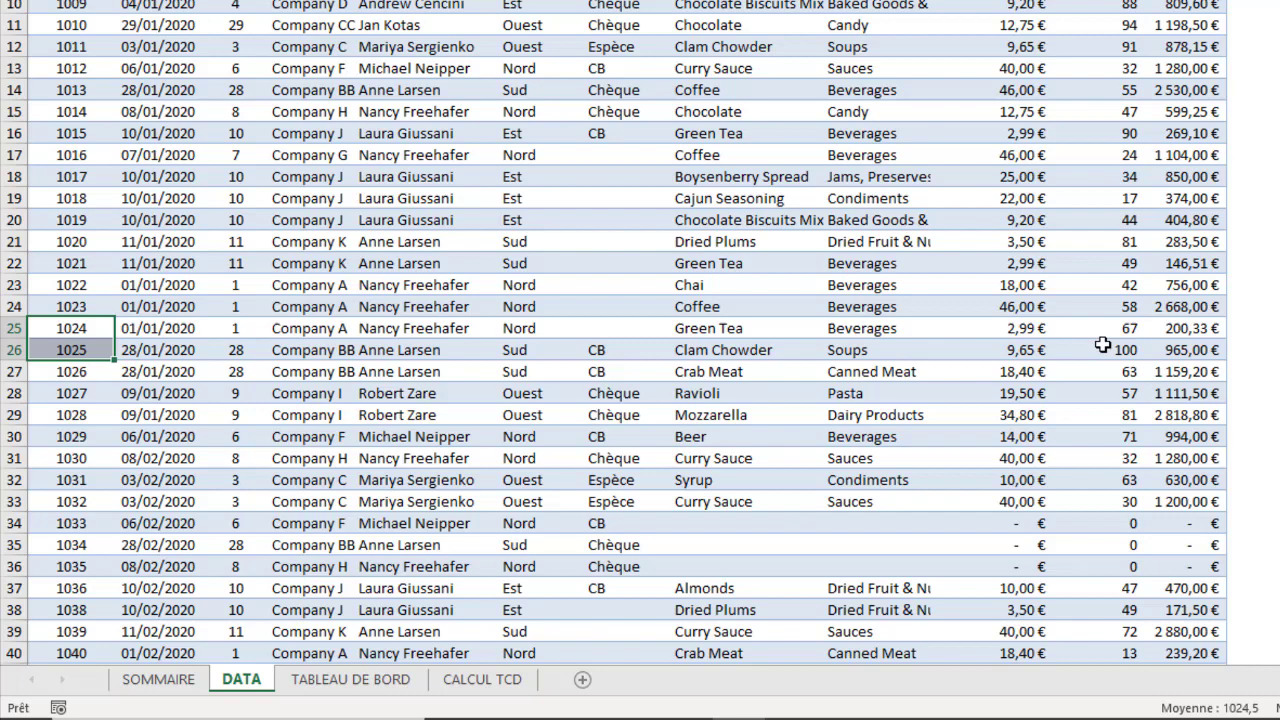
left_click(1171, 325)
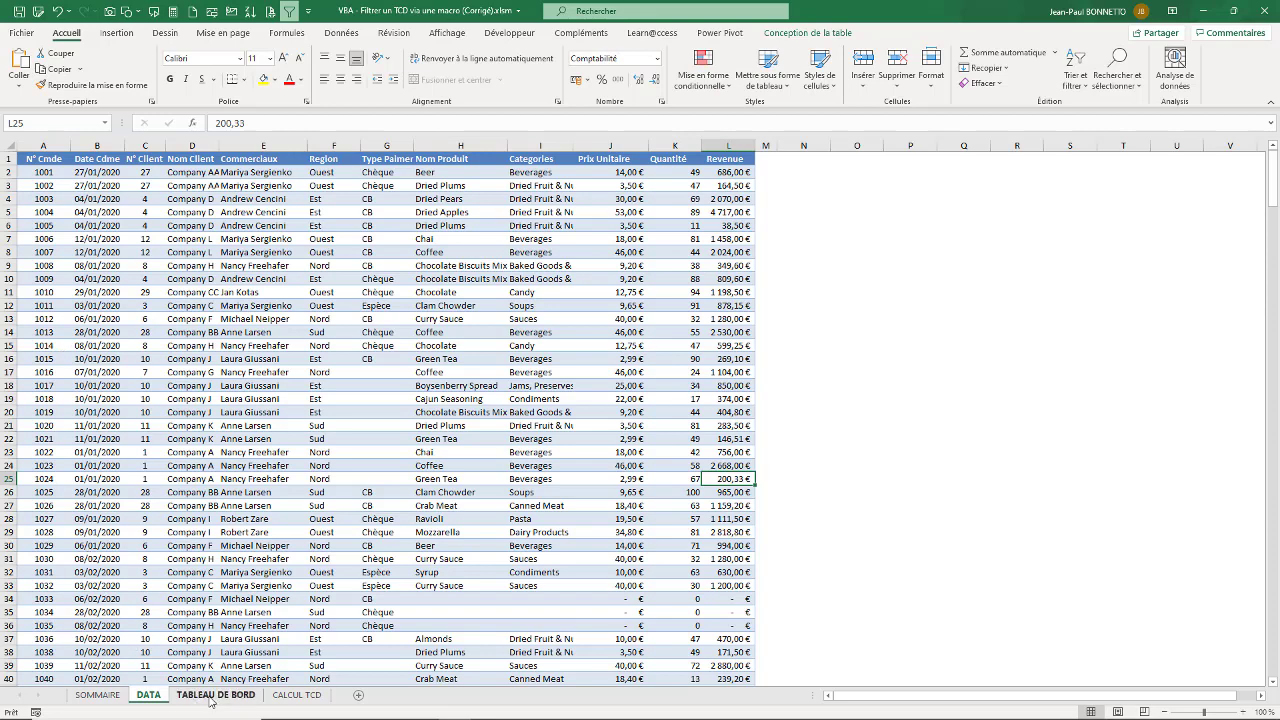
left_click(96, 695)
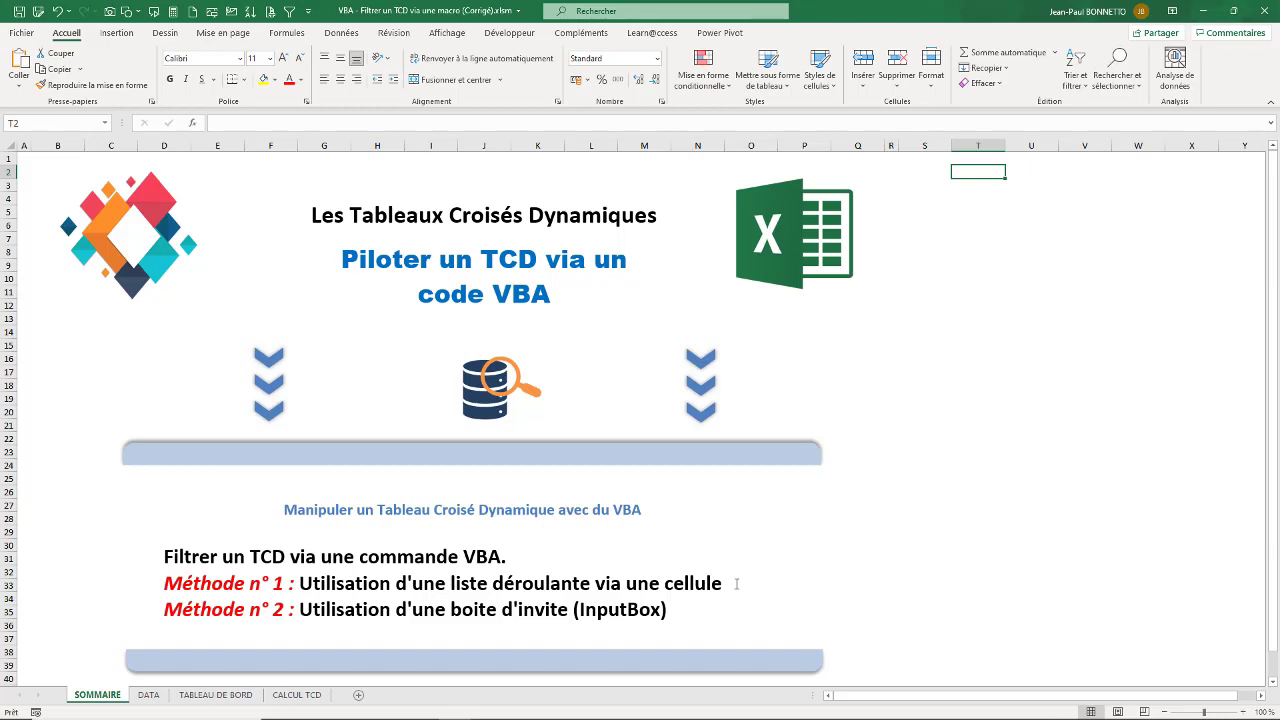
- On TABLEAU DE BORD, pick order 1407 from cell D6's validation dropdown
left_click_drag(733, 583, 493, 583)
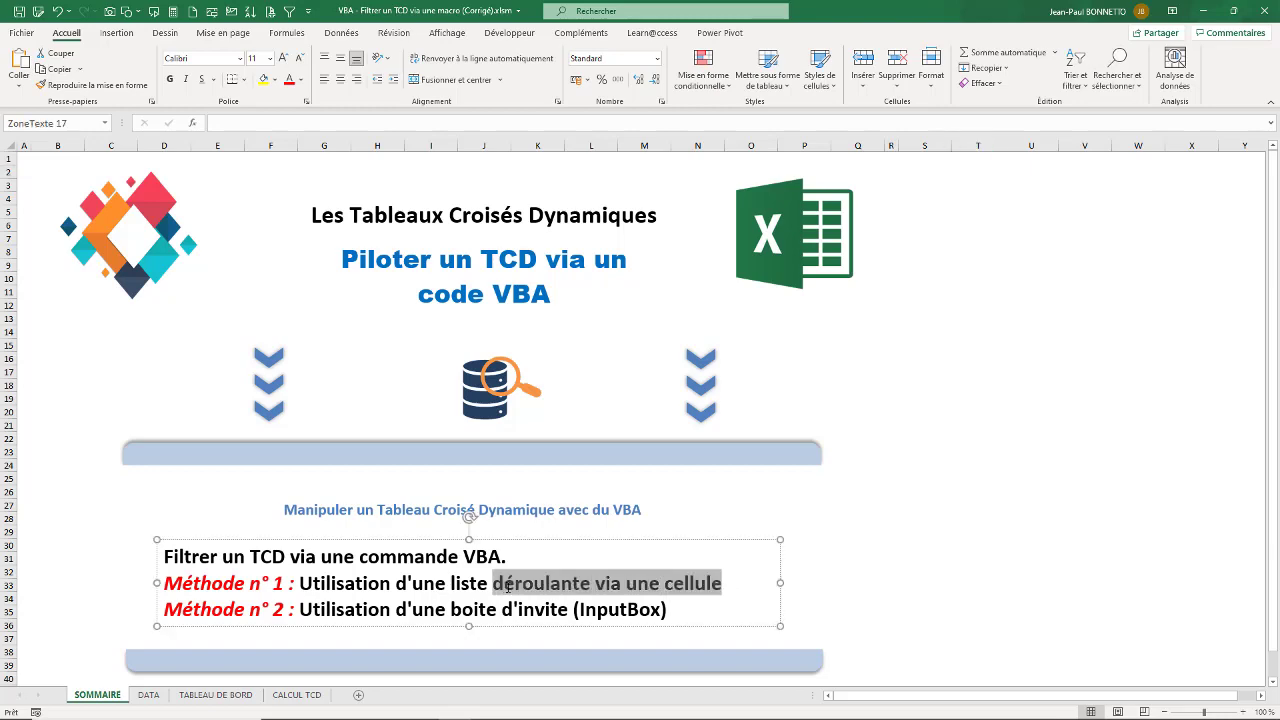
left_click(216, 695)
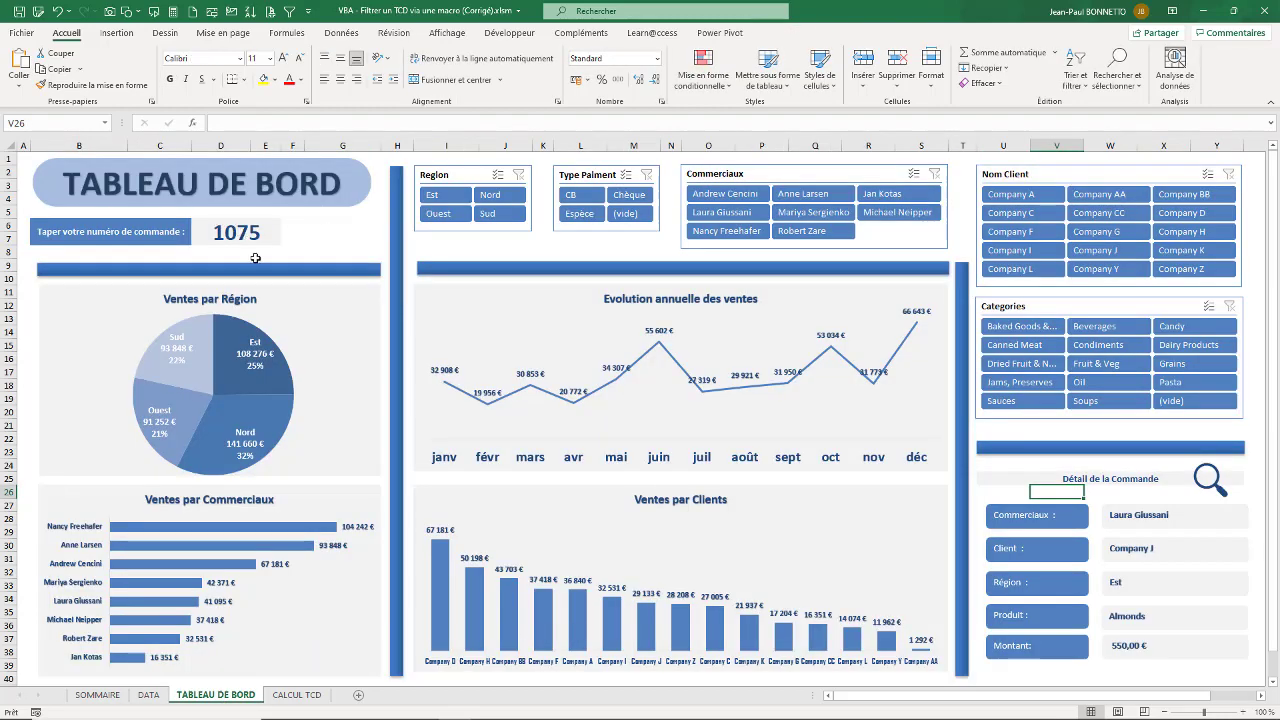
left_click(241, 230)
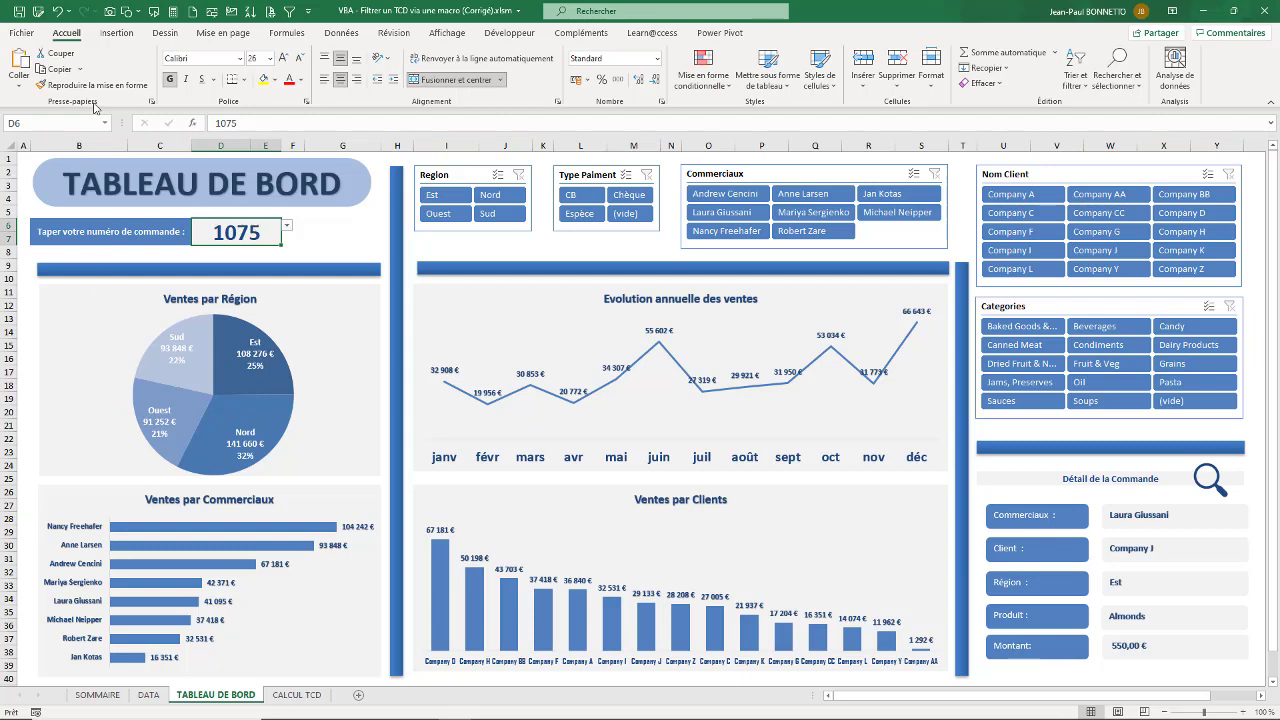
left_click(287, 227)
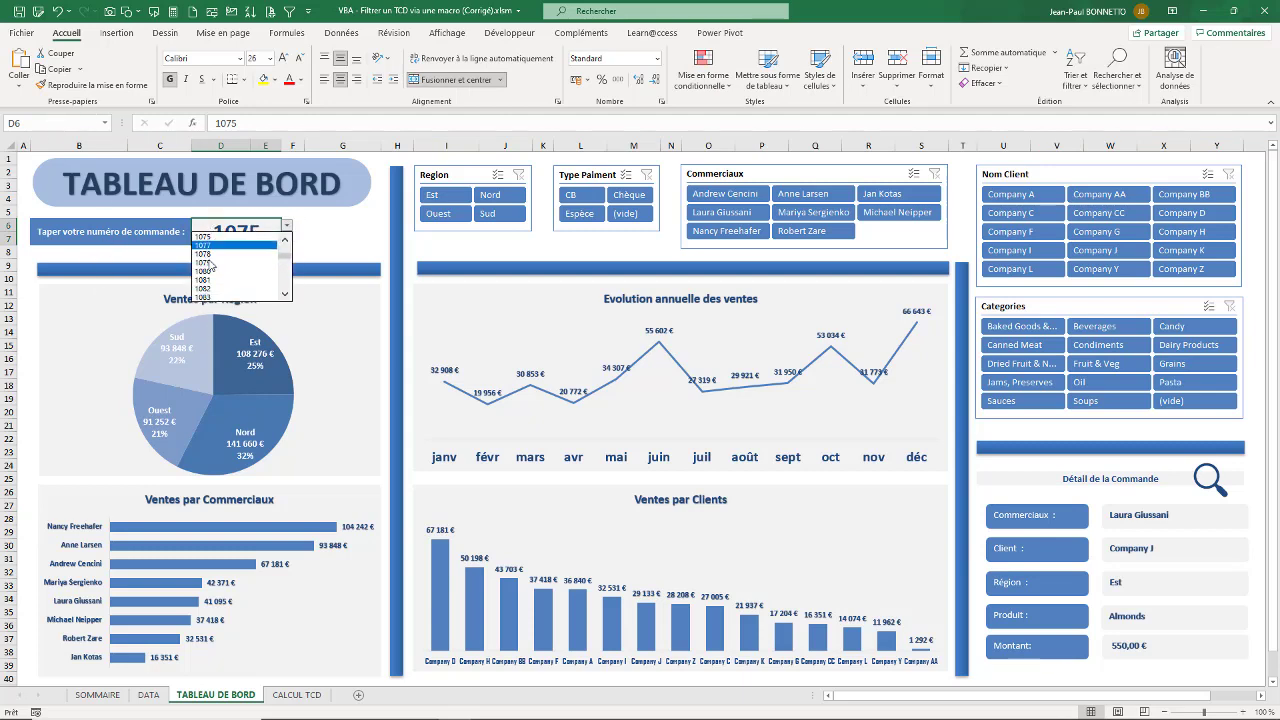
mouse_move(285, 262)
left_mouse_down()
mouse_move(285, 280)
mouse_move(285, 244)
left_mouse_up()
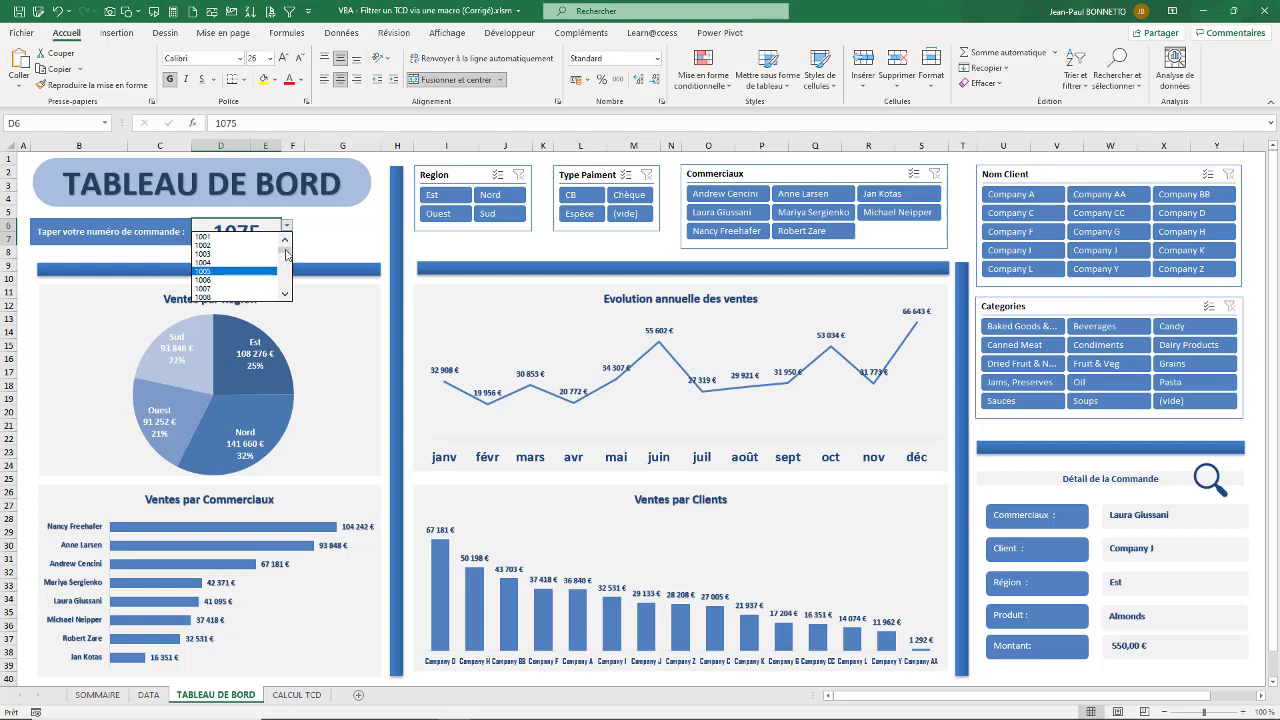
left_click_drag(285, 250, 285, 280)
left_click(204, 271)
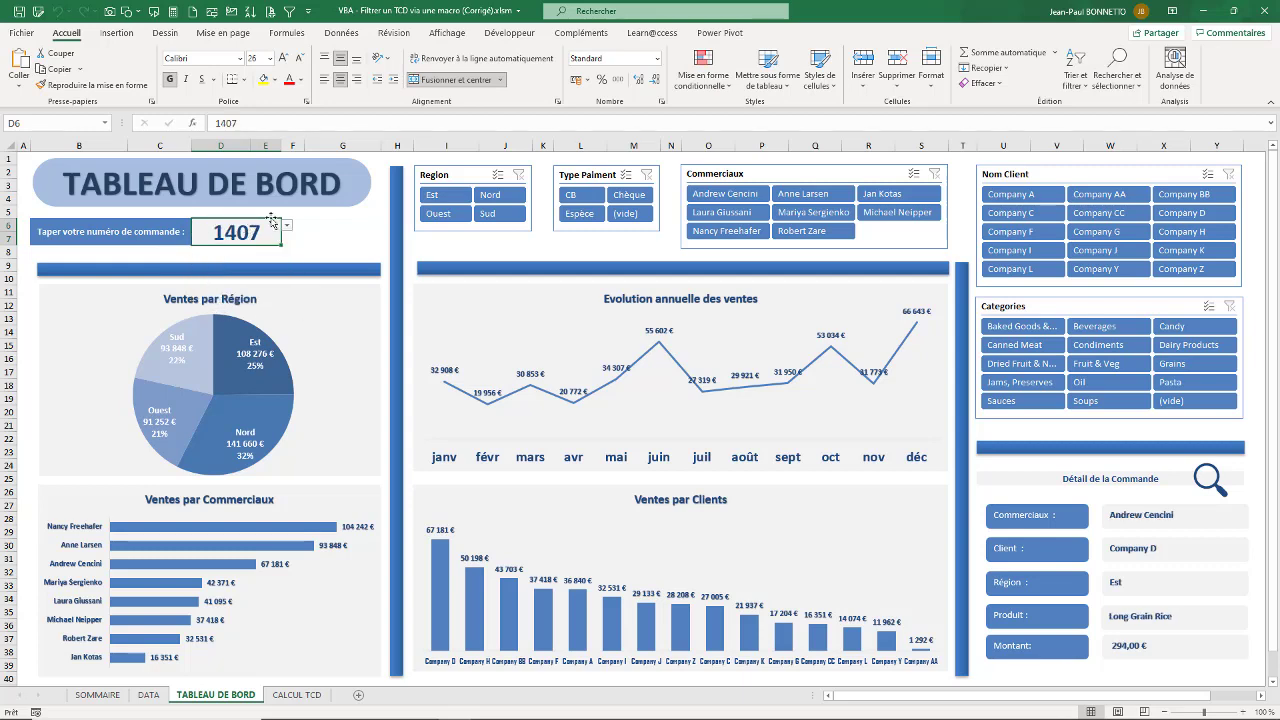
- Check the salesperson, client, region, product and amount detail boxes' links, then reselect D6
left_click(1131, 522)
left_click(1147, 550)
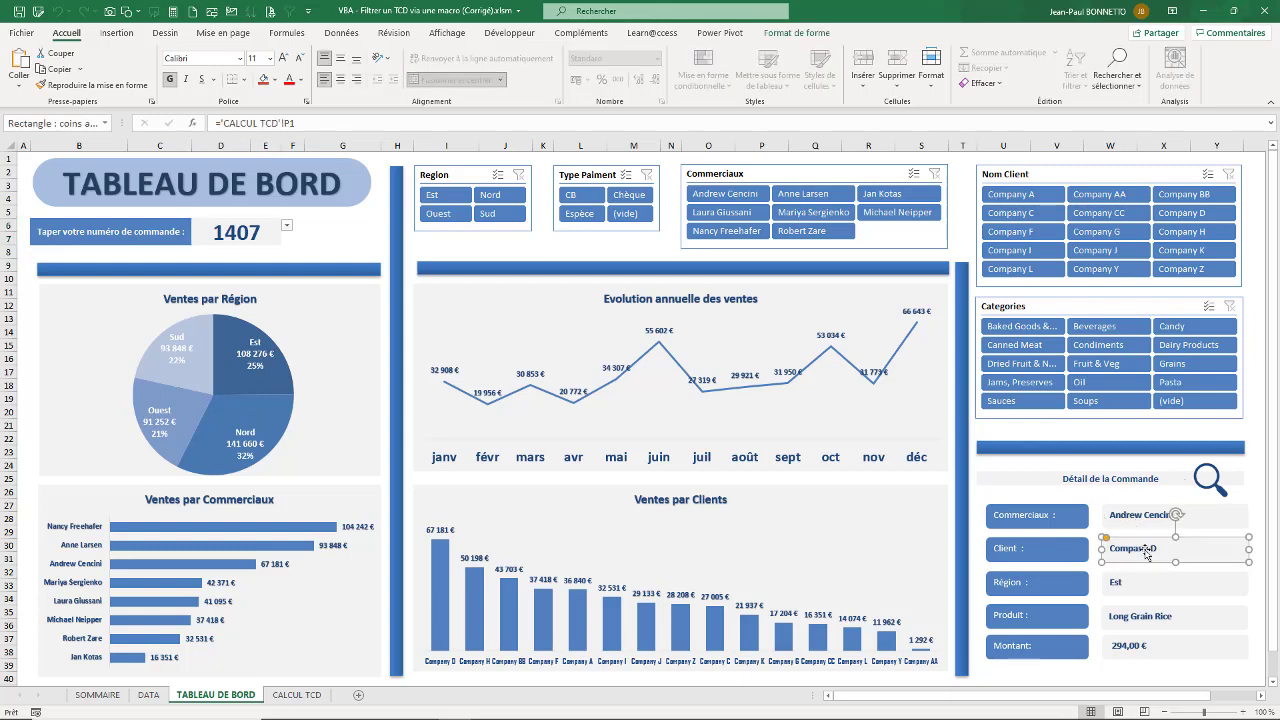
left_click(1147, 584)
left_click(1146, 622)
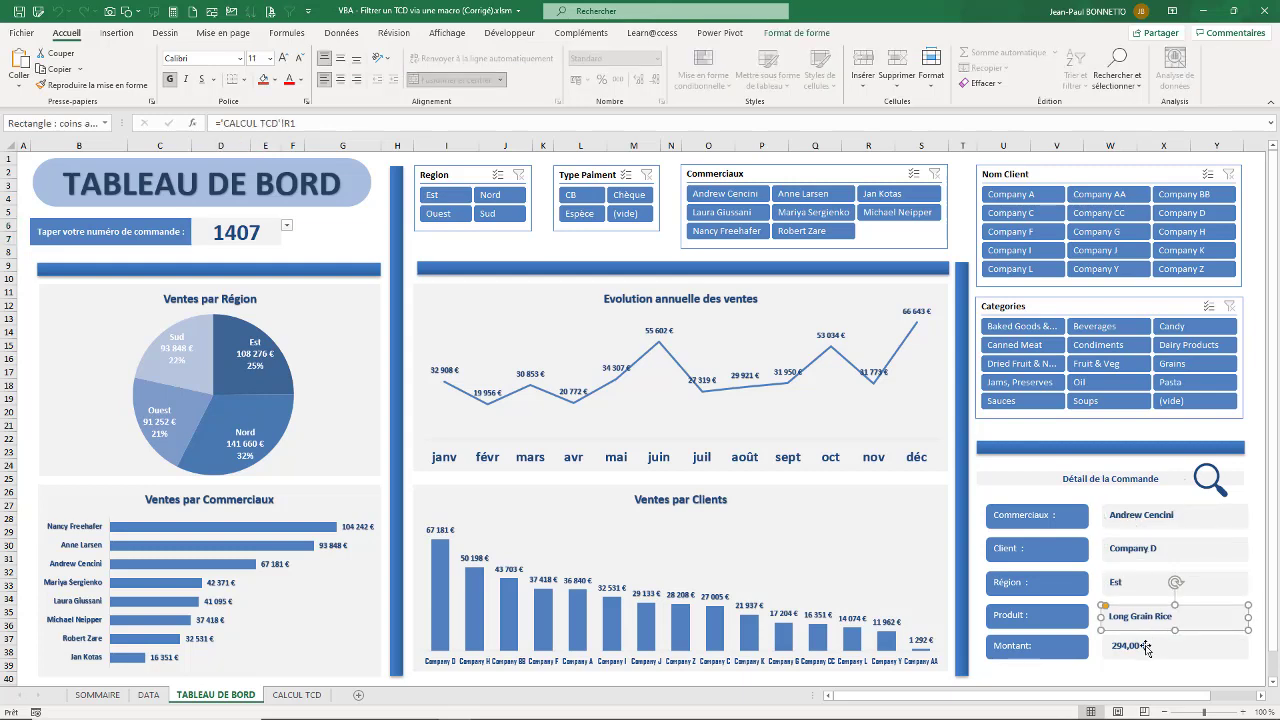
left_click(1140, 648)
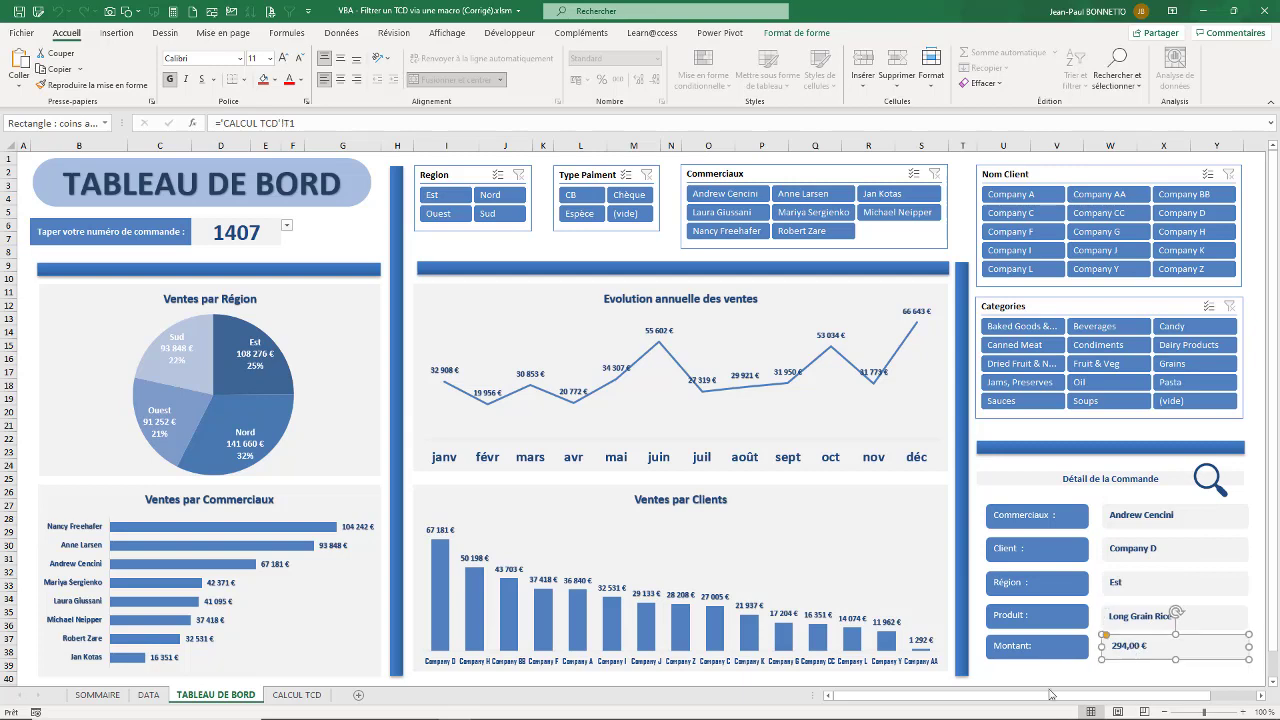
left_click(275, 241)
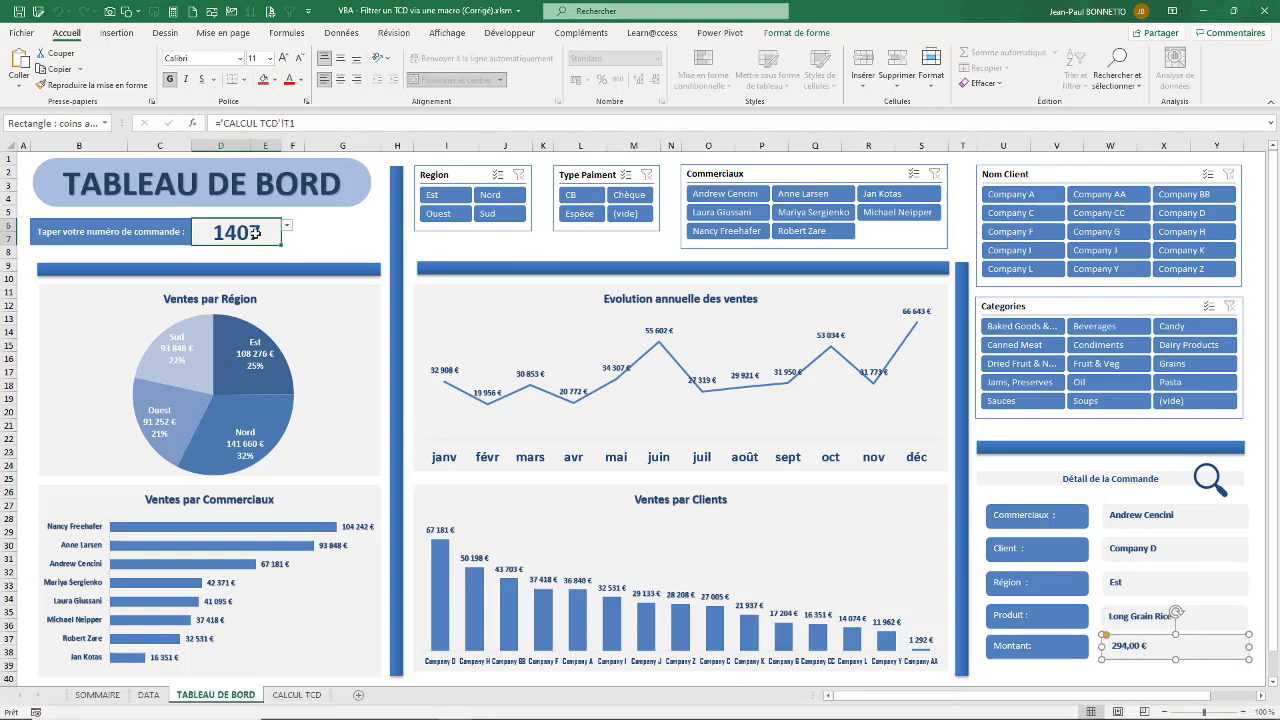
left_click(316, 694)
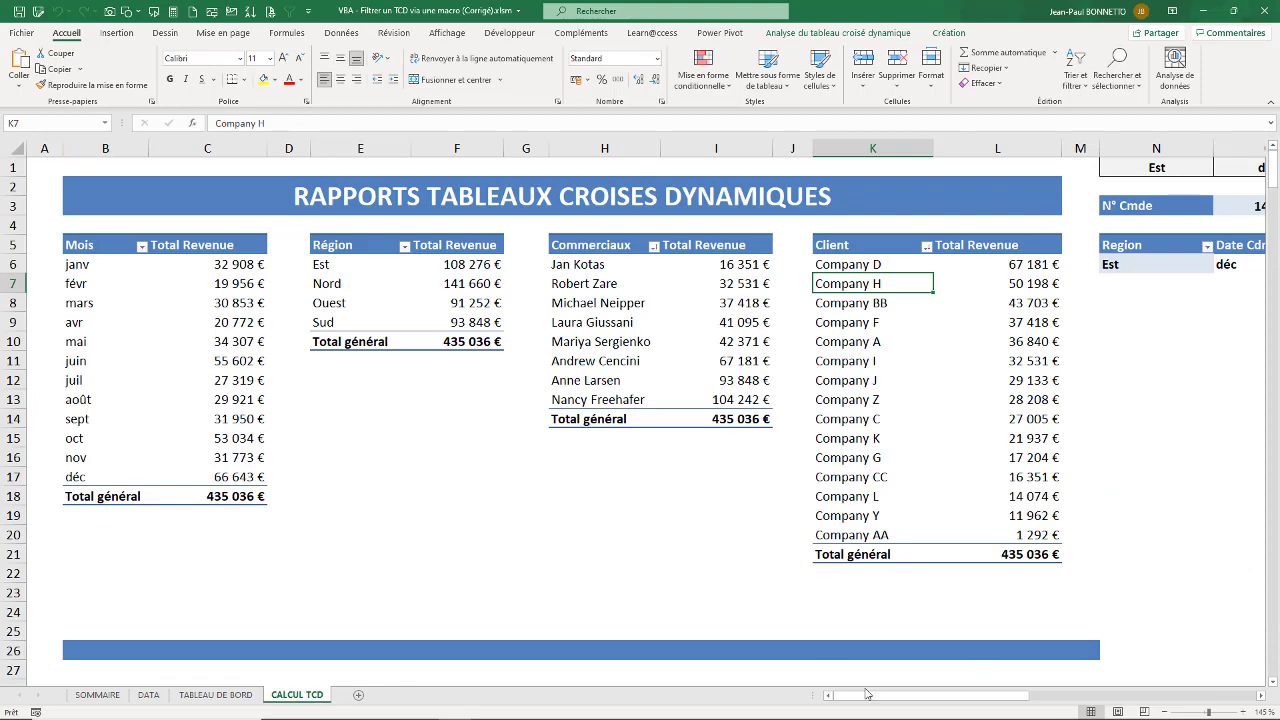
left_click_drag(884, 697, 1054, 700)
left_click(375, 205)
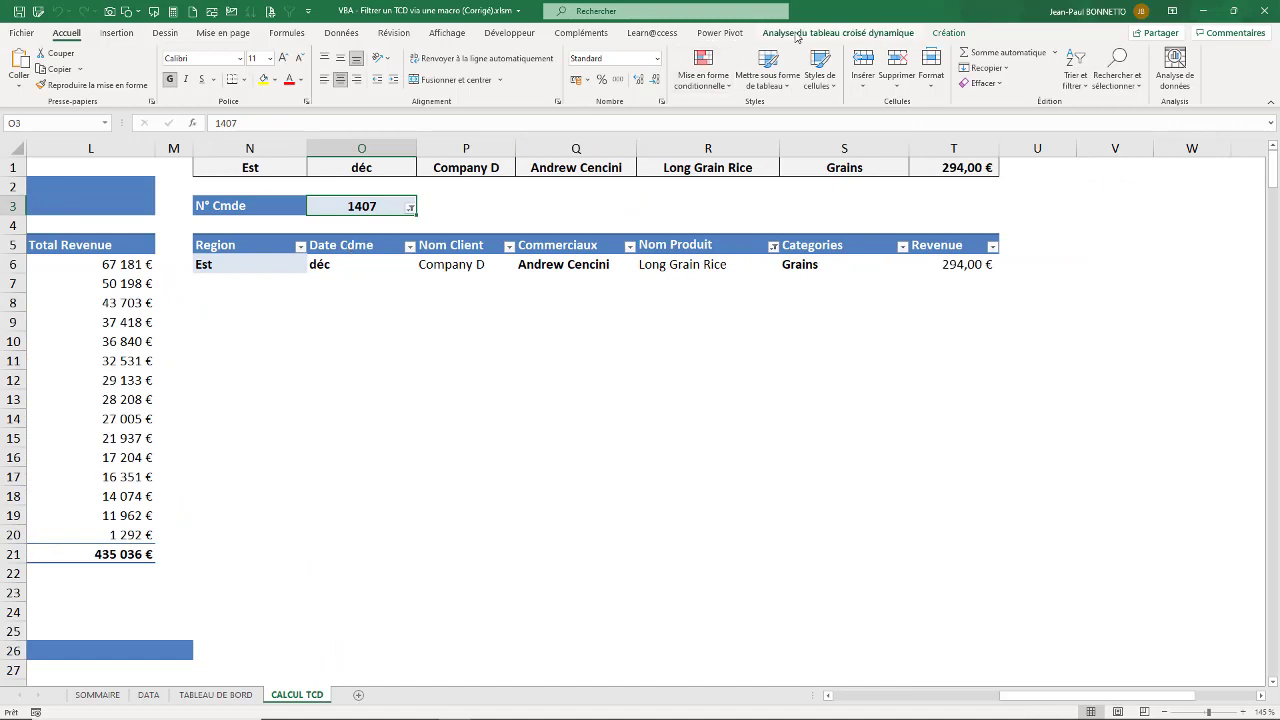
left_click(838, 33)
left_click(1205, 52)
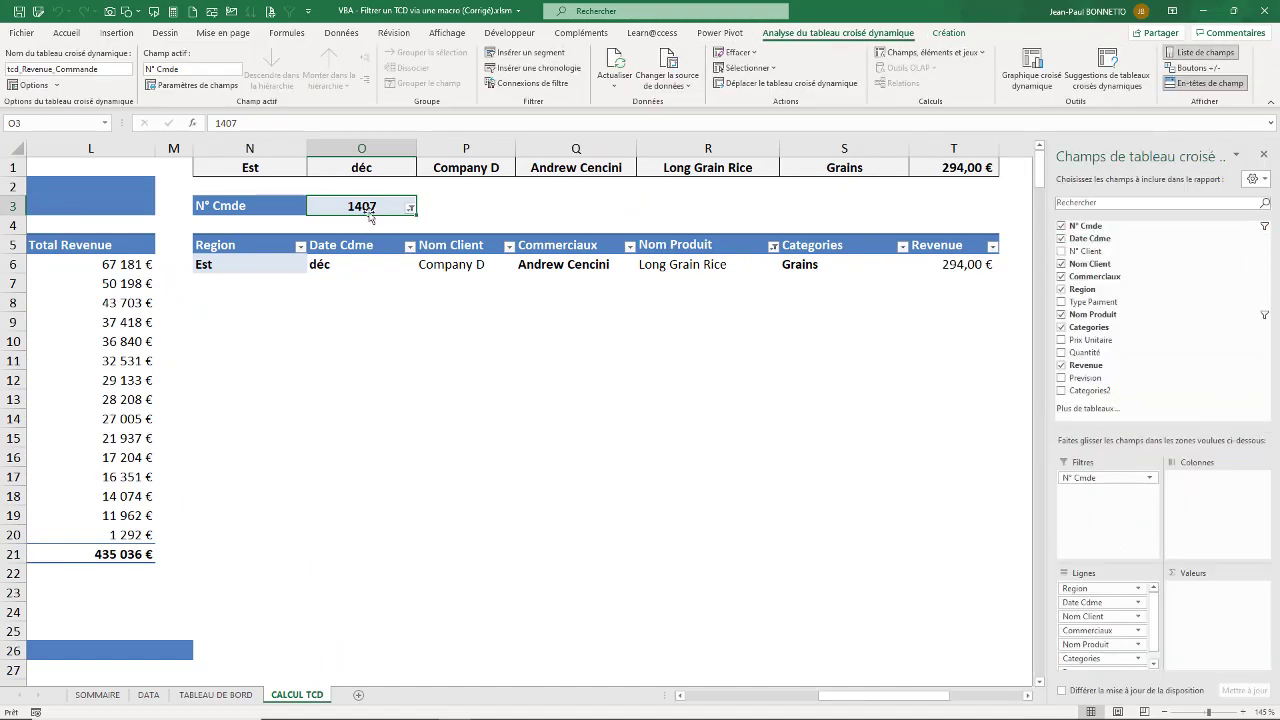
left_click(220, 267)
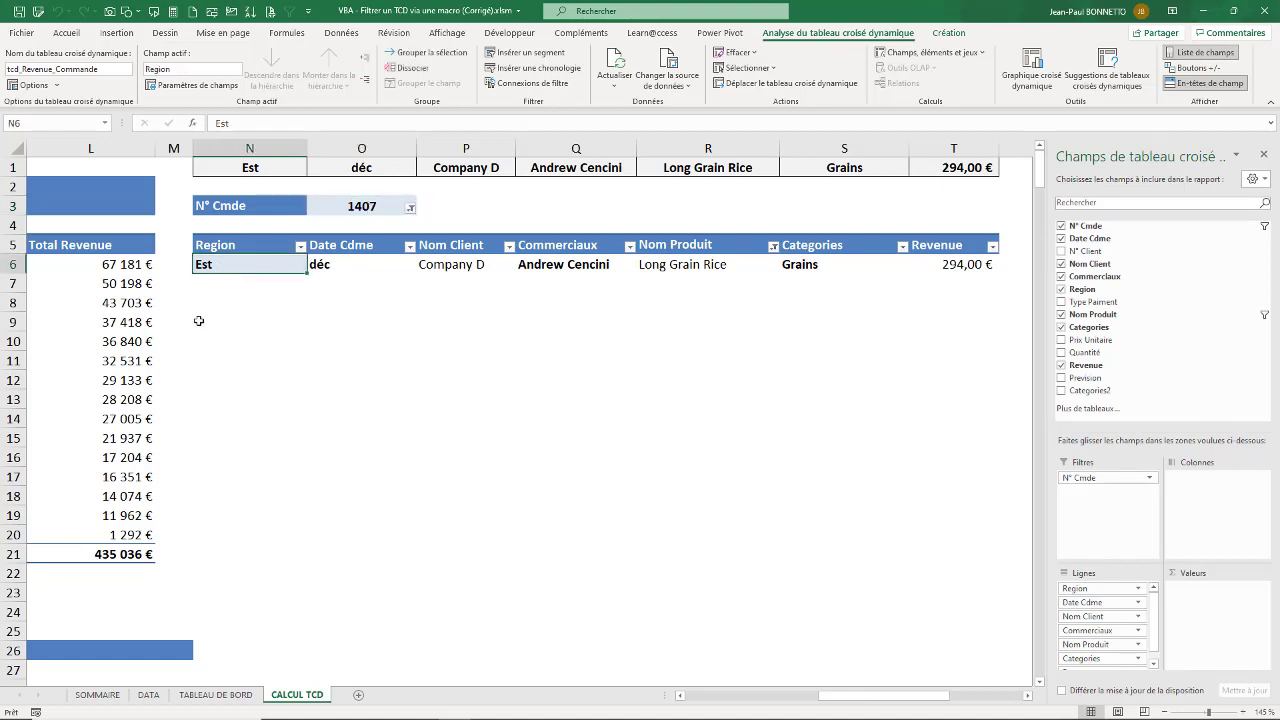
left_click(340, 263)
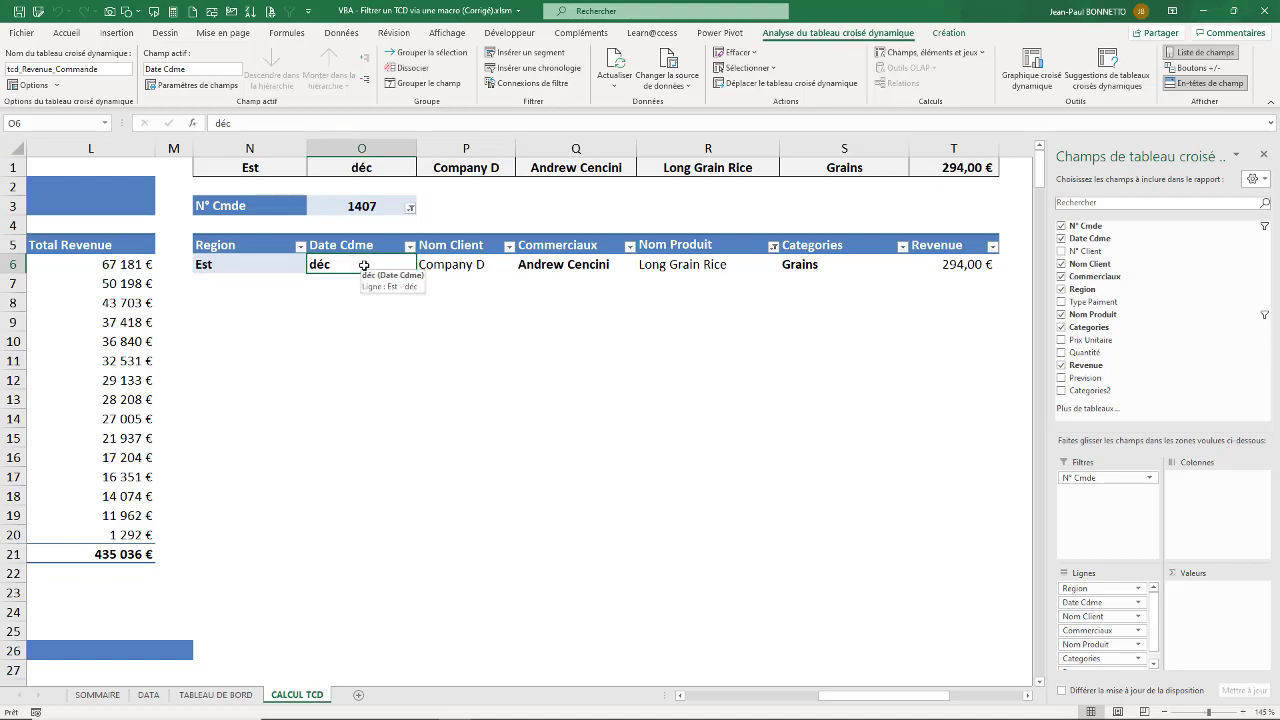
left_click(458, 266)
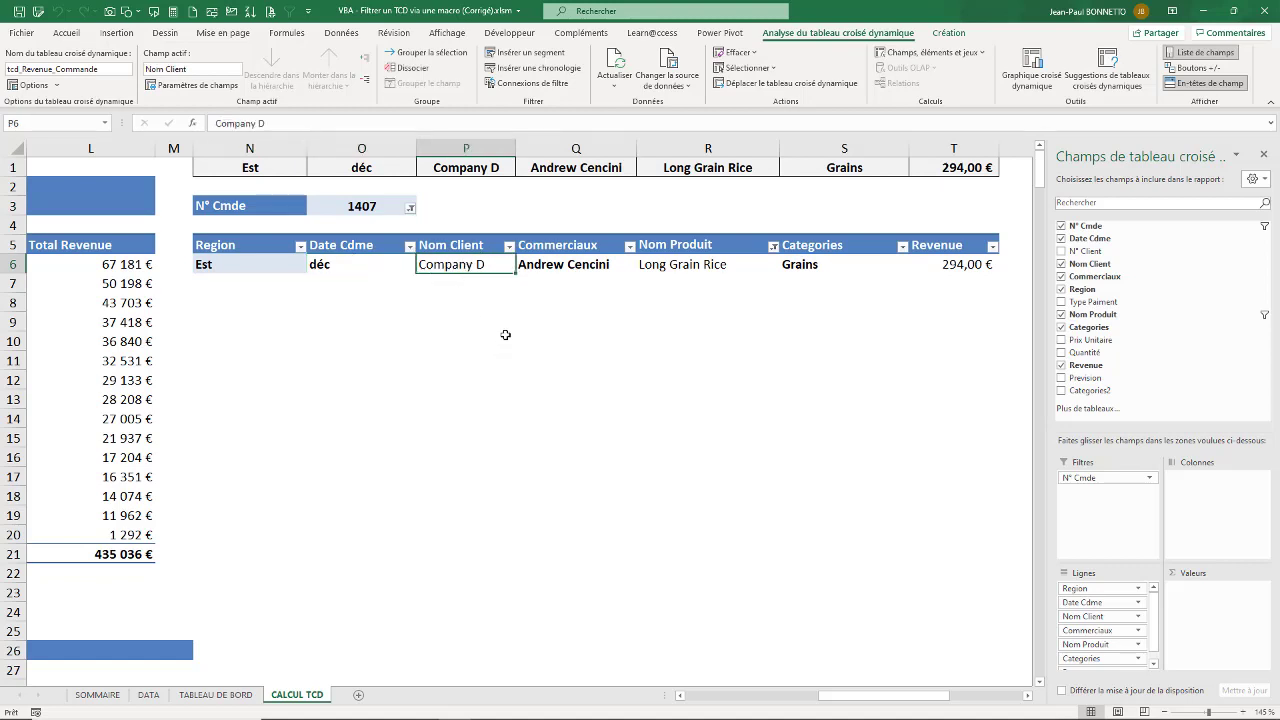
left_click(581, 264)
left_click(969, 264)
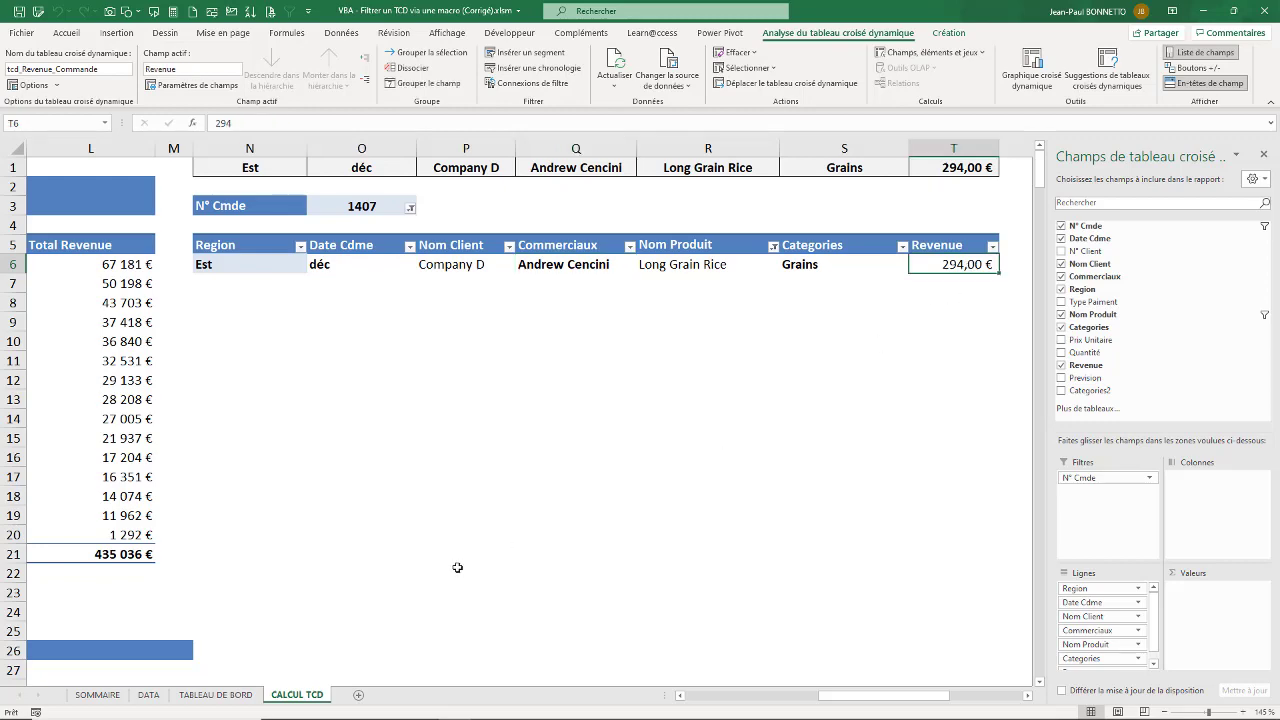
left_click(240, 695)
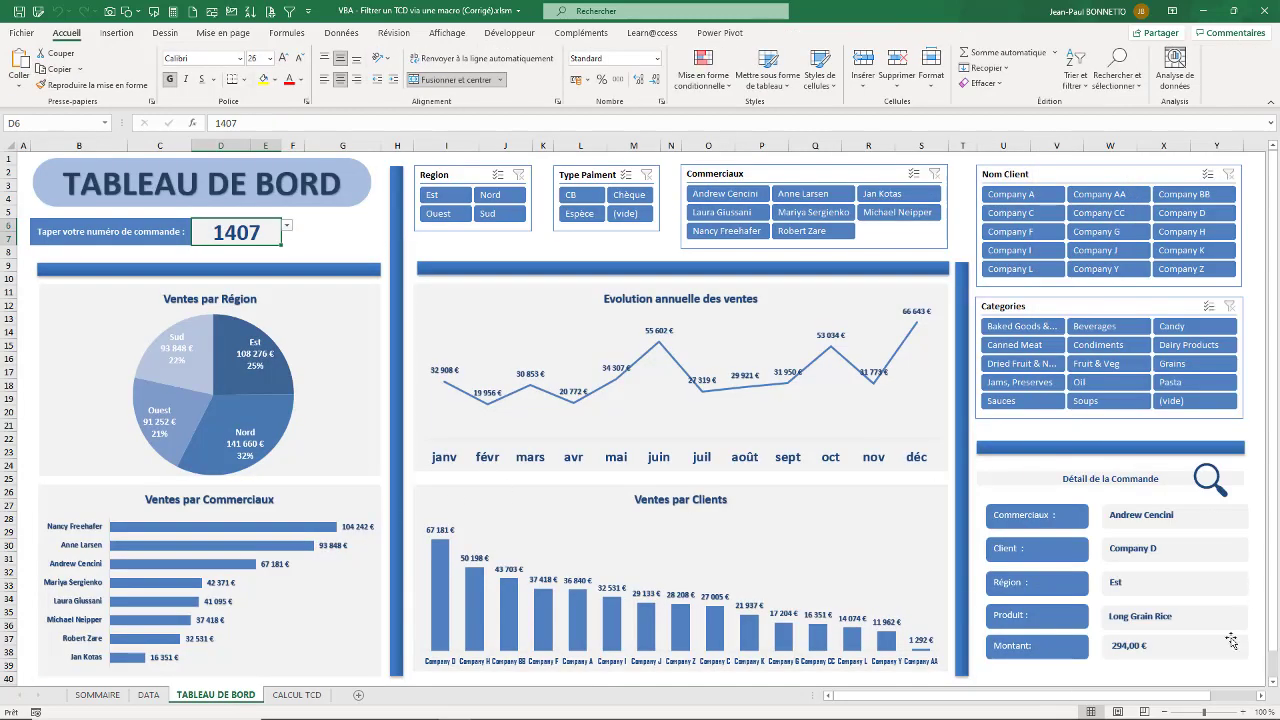
- Pick order 1123 from D6's order number dropdown on the dashboard
left_click(1136, 648)
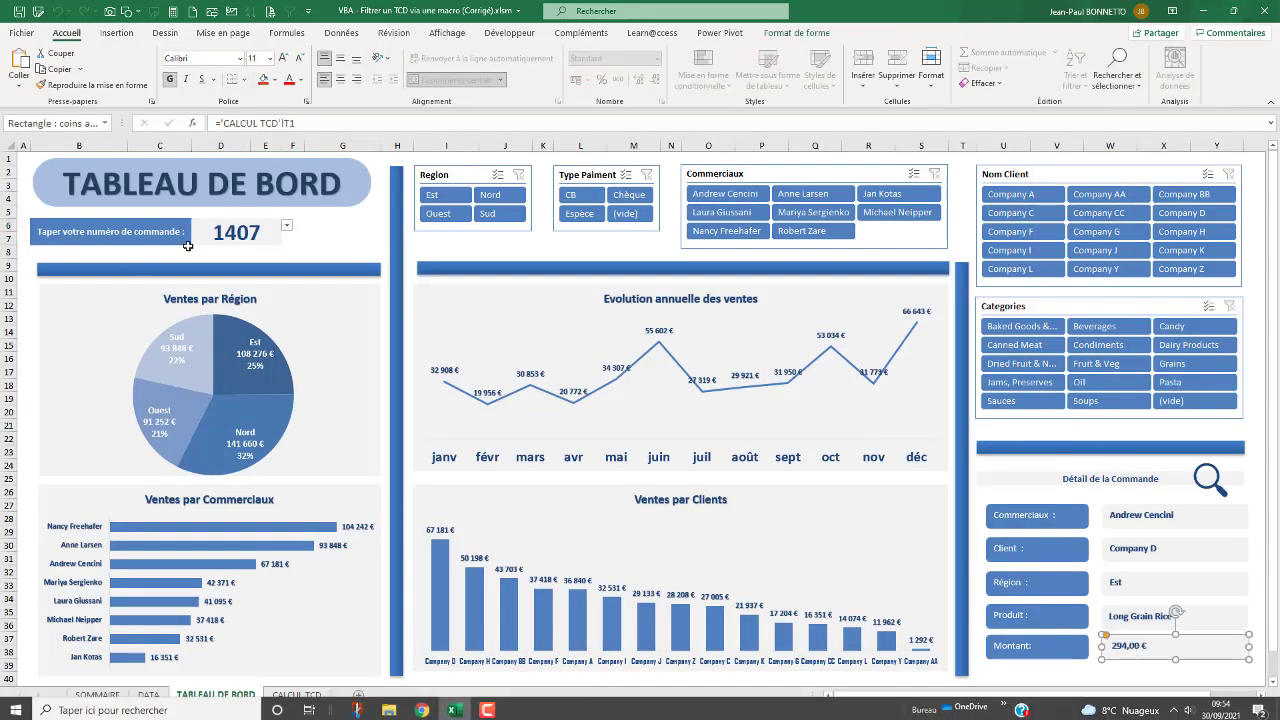
left_click(288, 225)
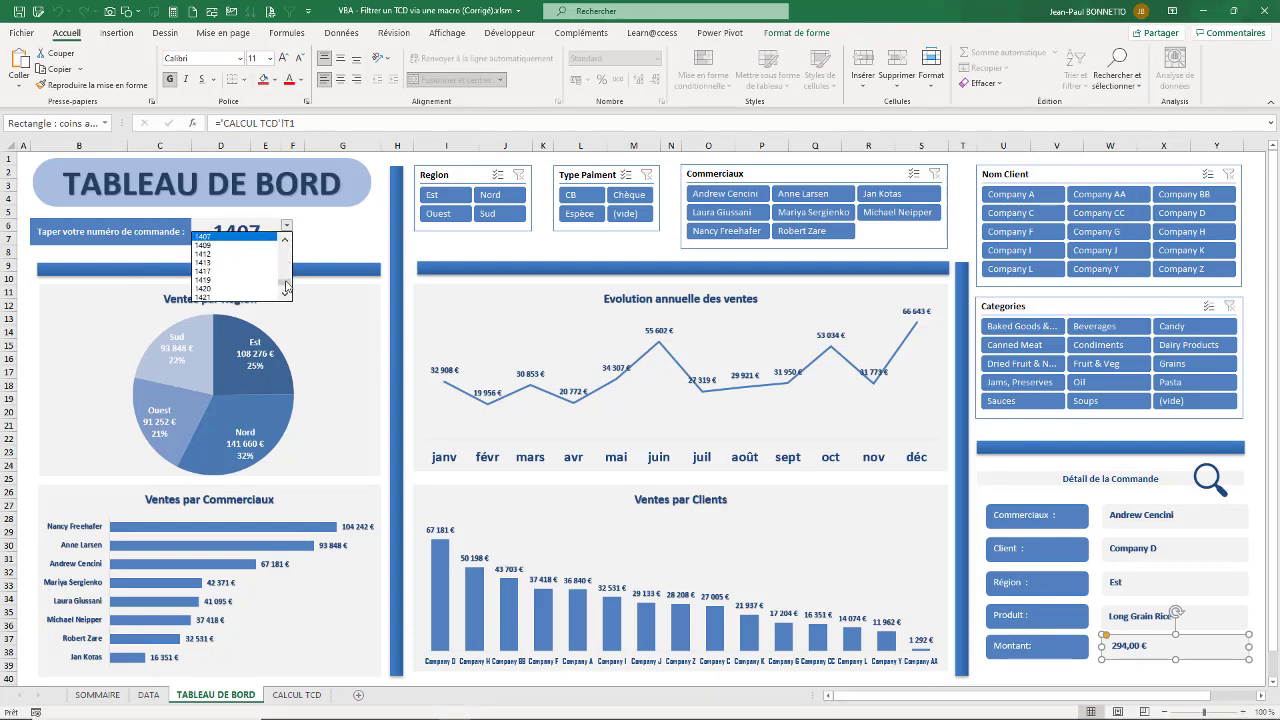
left_click_drag(286, 286, 286, 262)
left_click(237, 238)
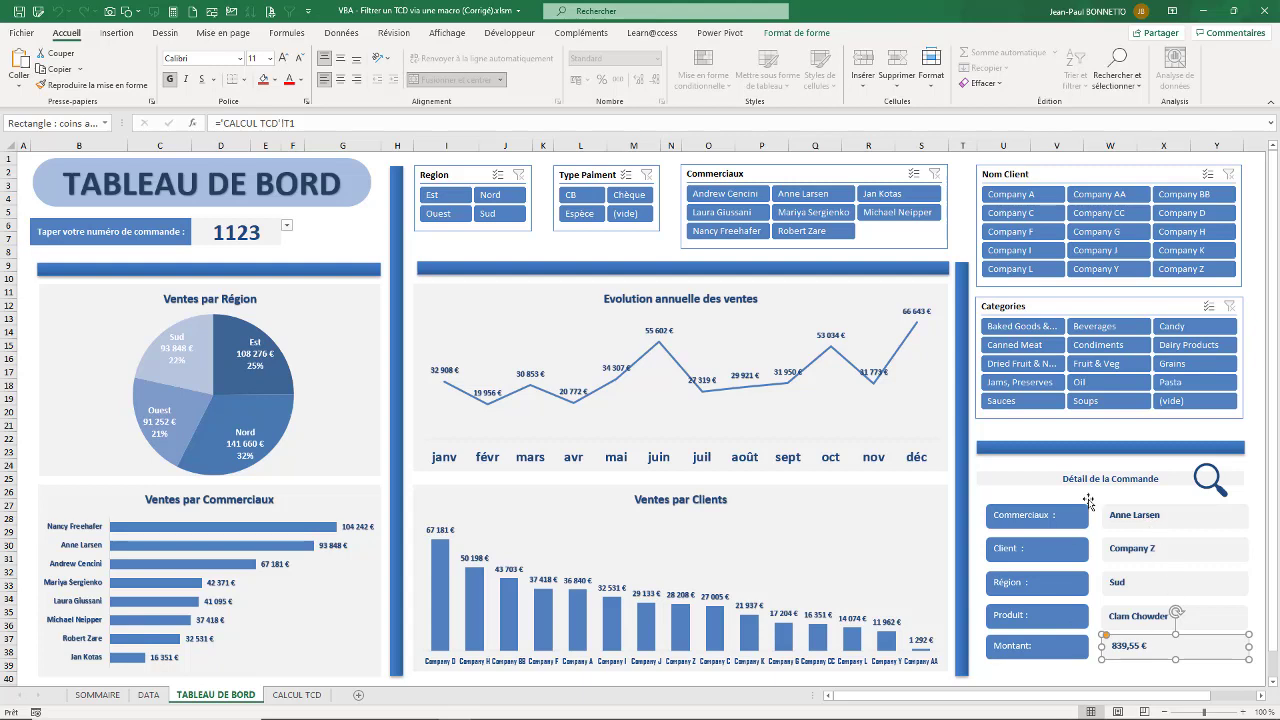
left_click(1120, 491)
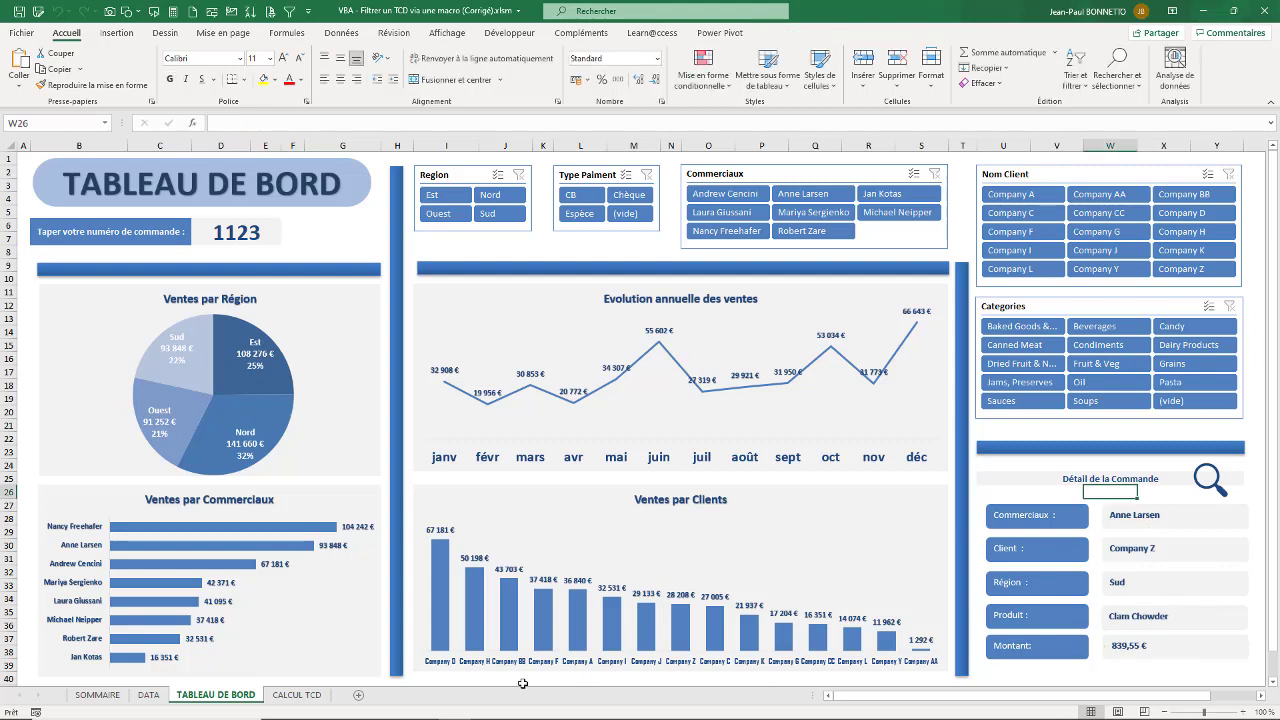
- On CALCUL TCD, paste the =SI($O$3="(Tous)";"";N6) blanking formula across N1:T1
left_click(316, 694)
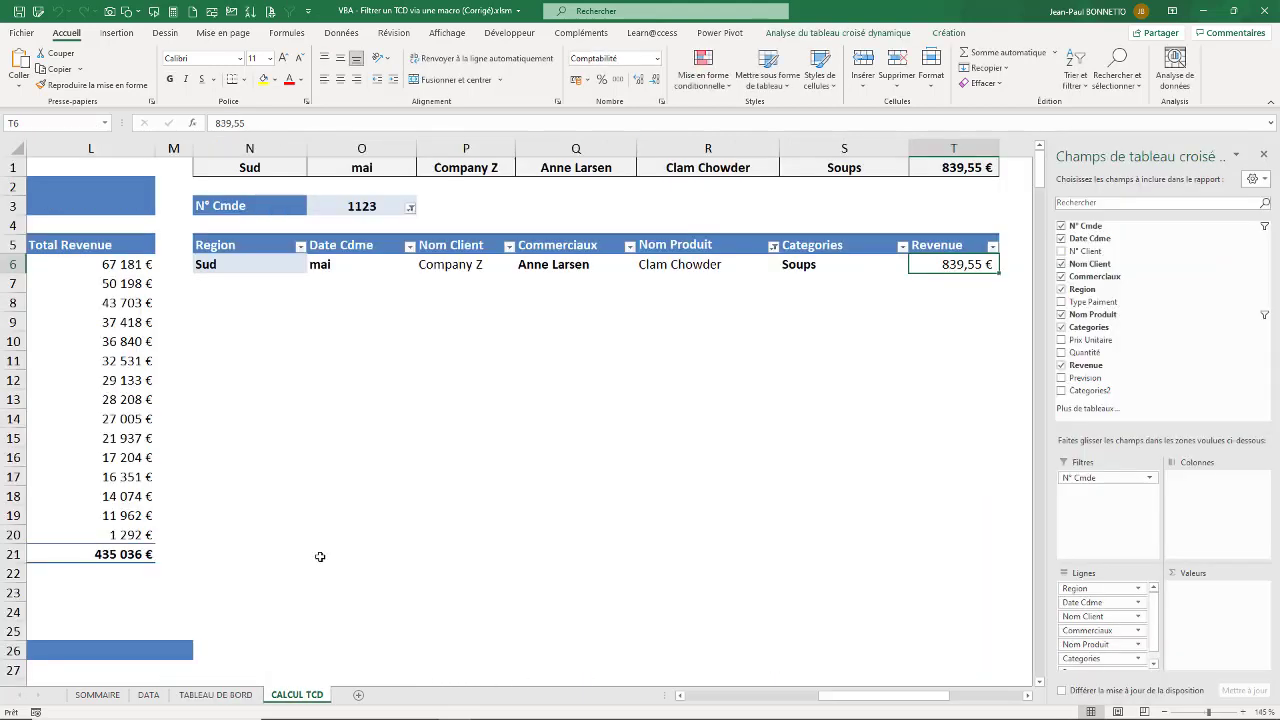
left_click(361, 206)
mouse_move(207, 264)
left_mouse_down()
mouse_move(1025, 263)
mouse_move(857, 264)
left_mouse_up()
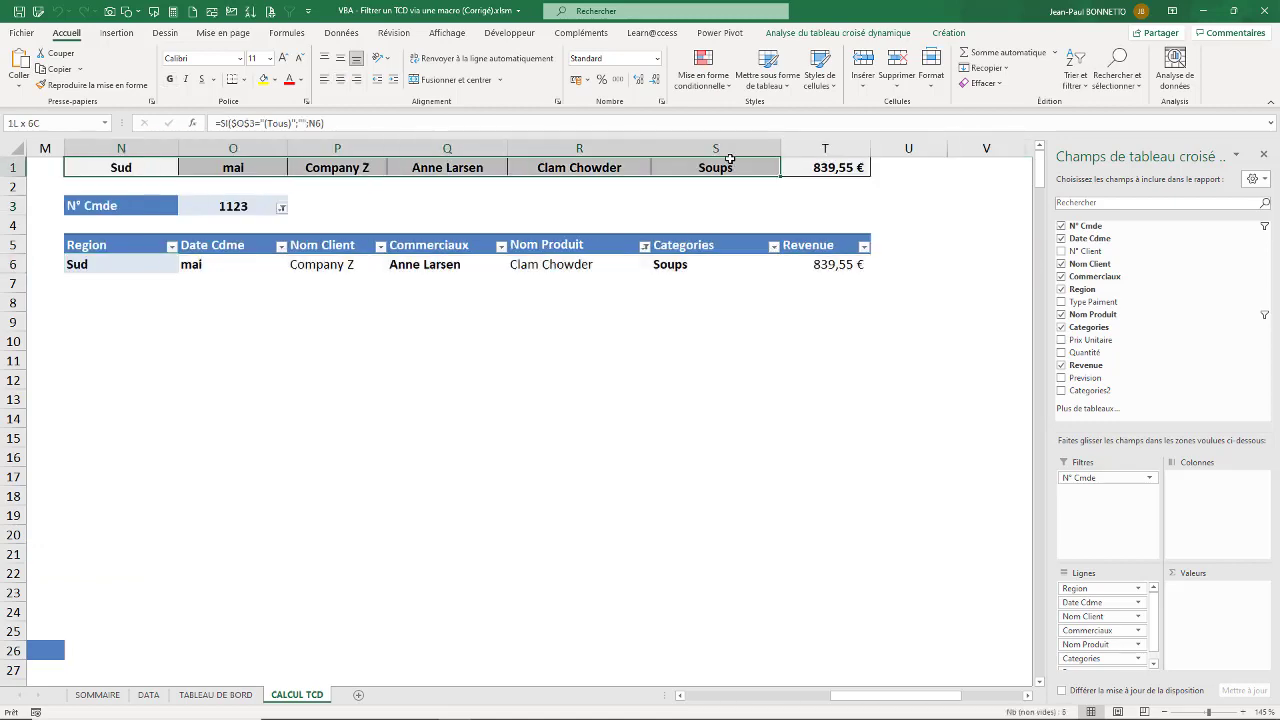
left_click_drag(145, 168, 800, 168)
key("ctrl+v")
- Back on TABLEAU DE BORD, nudge the salesperson value box into place and select D6
left_click(243, 690)
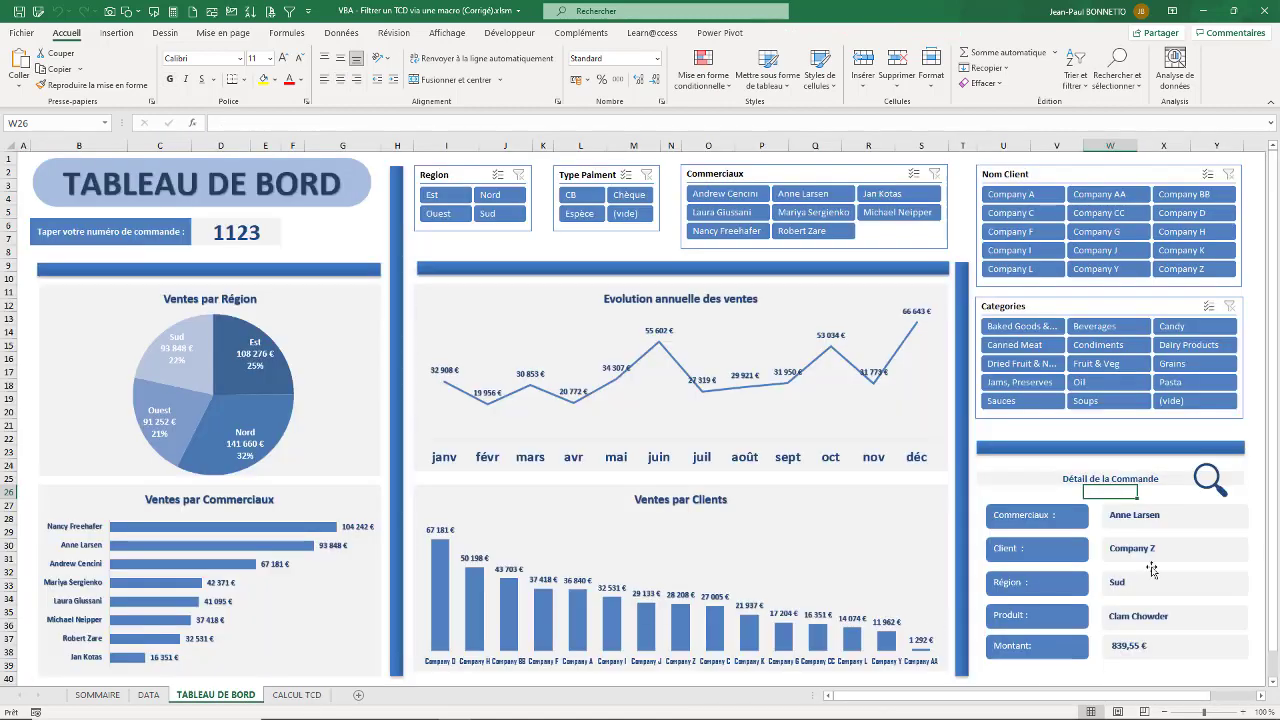
left_click(1155, 515)
left_click_drag(1193, 526, 1191, 525)
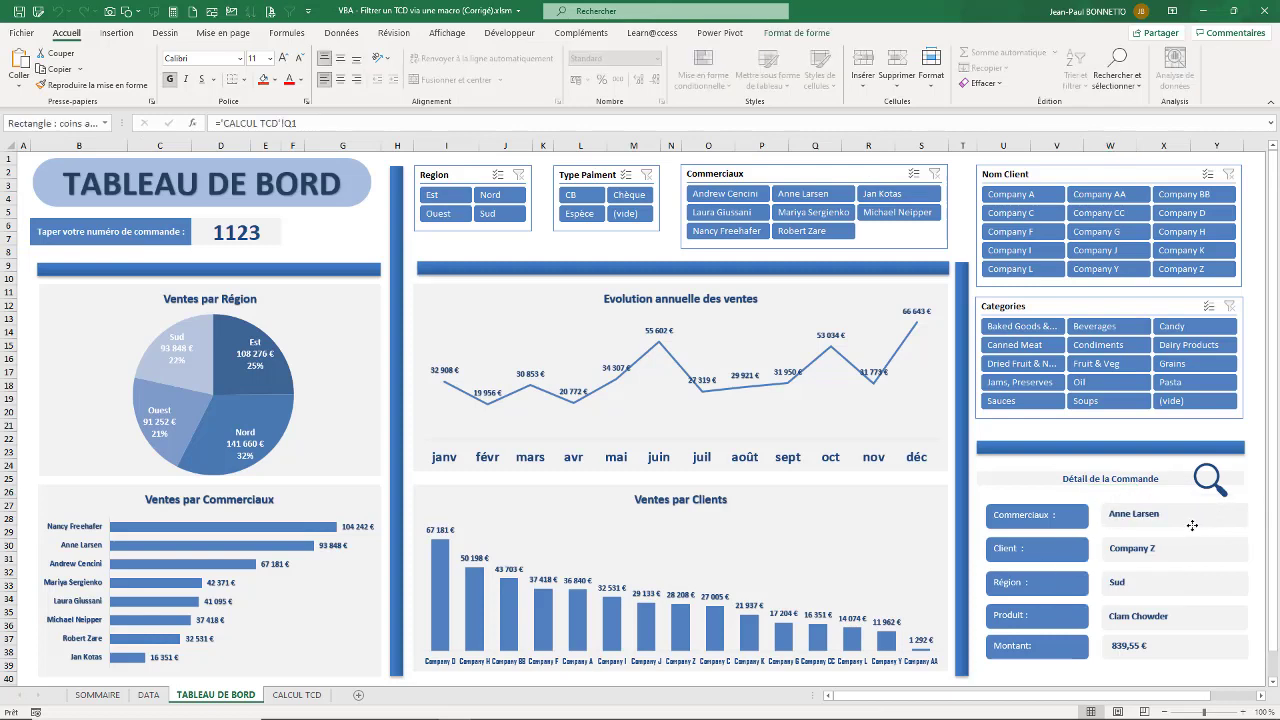
left_click_drag(1192, 525, 1192, 526)
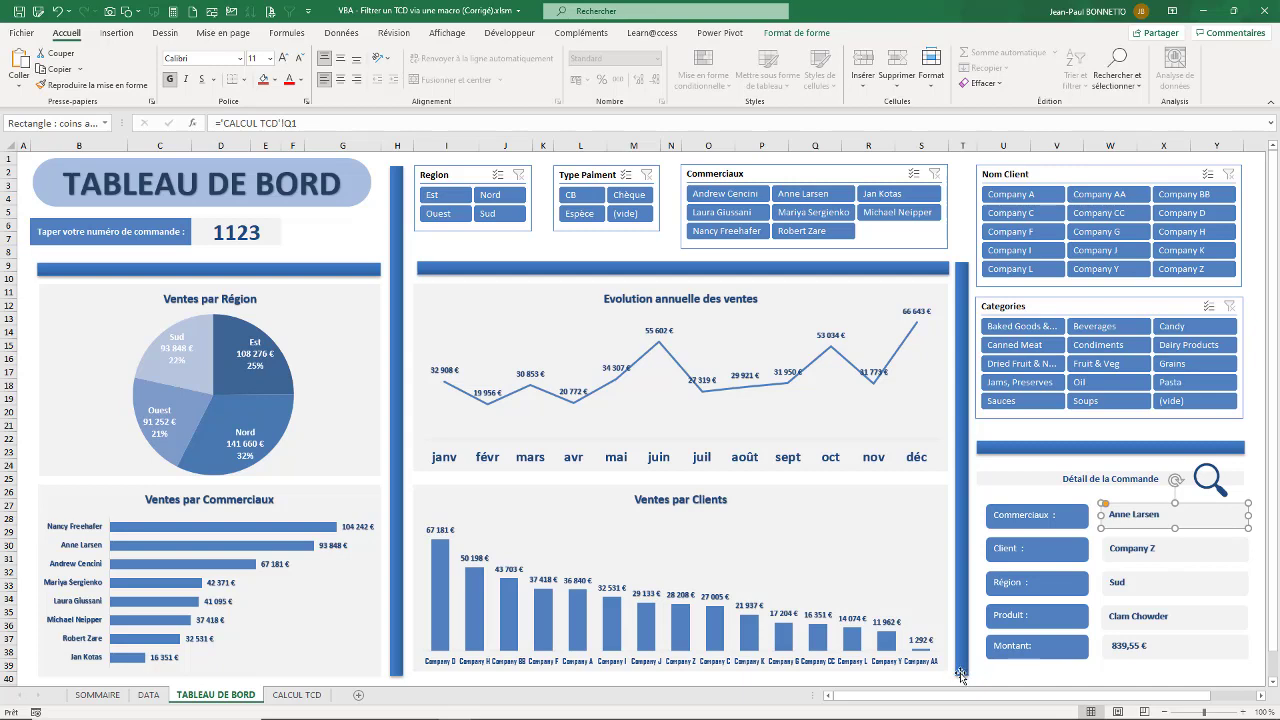
left_click(255, 232)
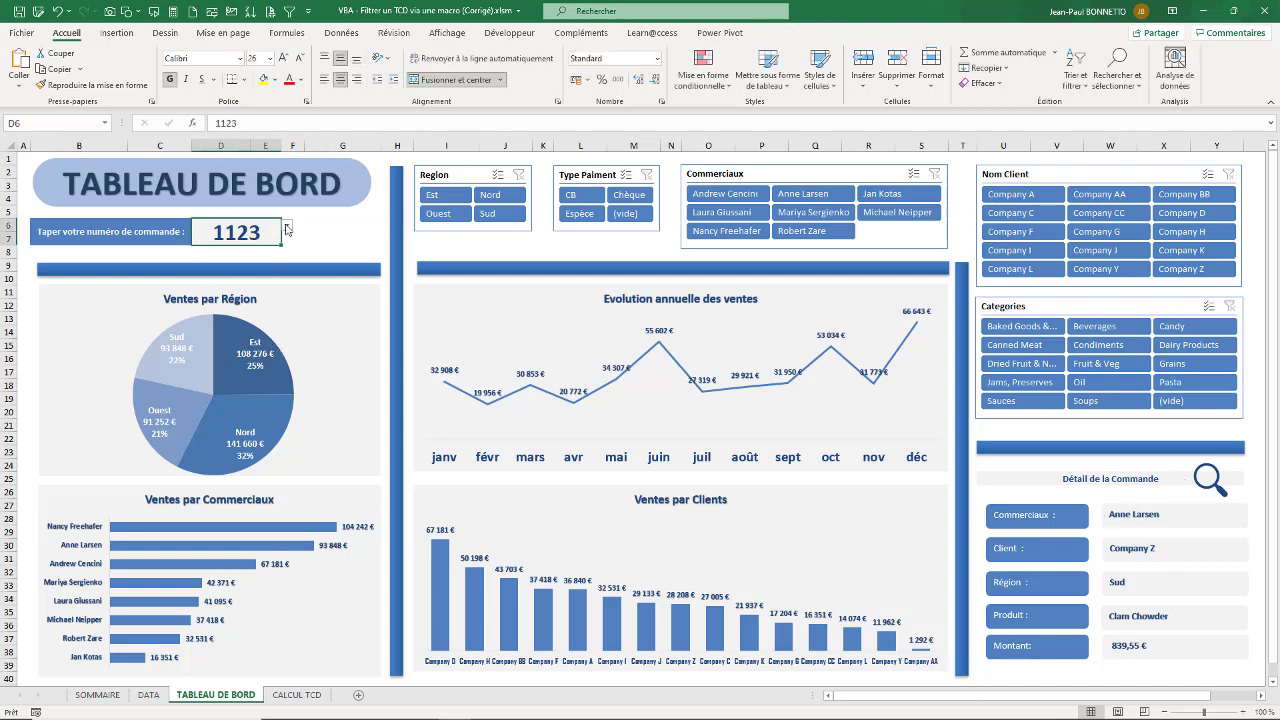
- Set D6 to order 1129 and verify its details in CALCUL TCD row 1
left_click(286, 225)
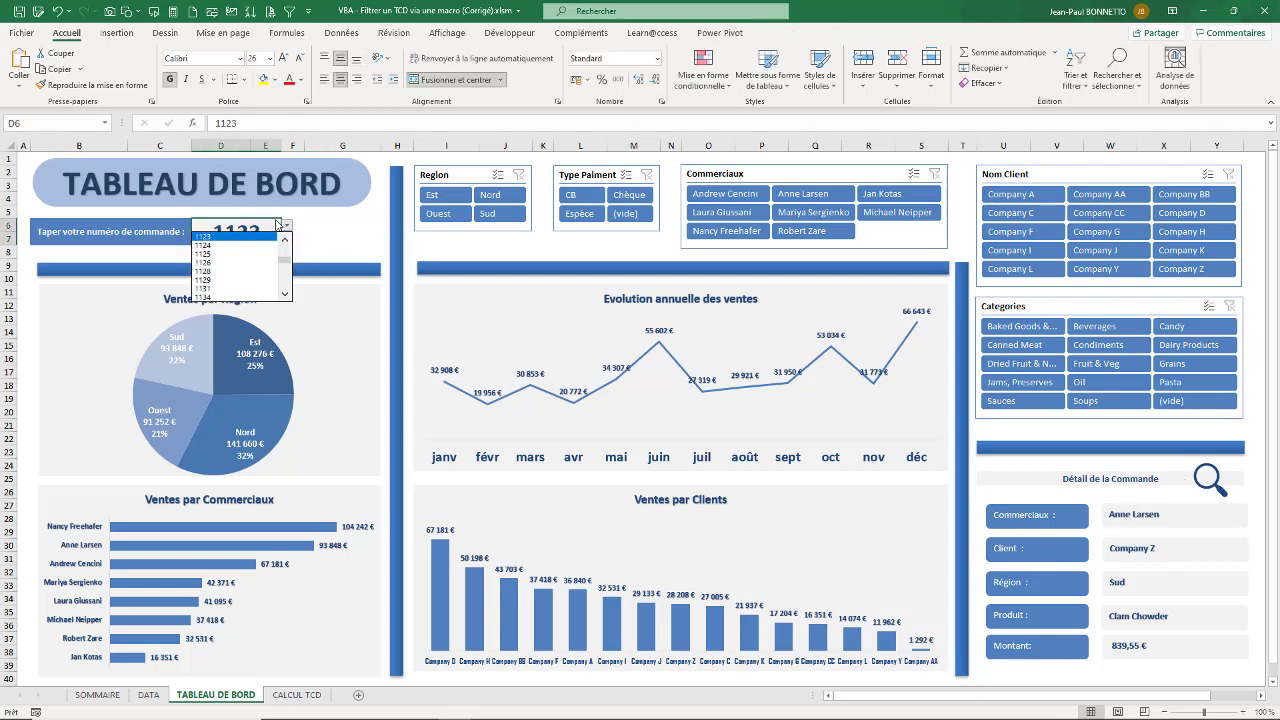
left_click(208, 280)
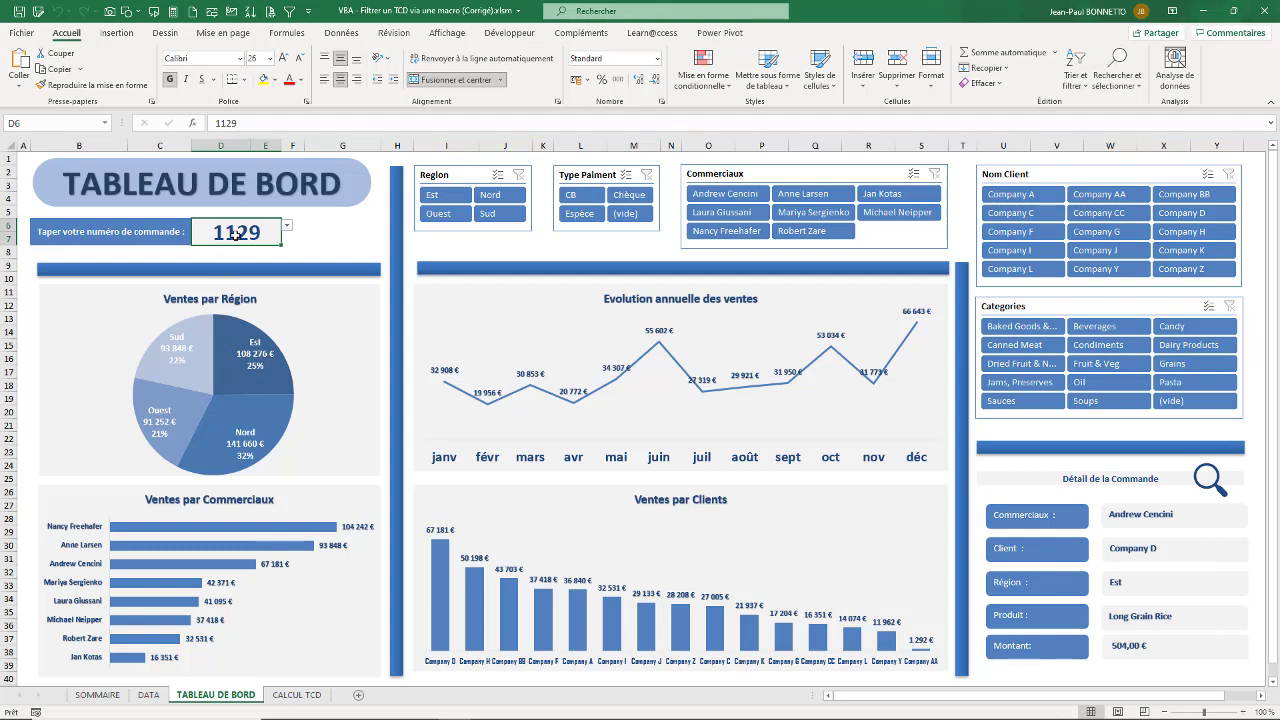
left_click(297, 694)
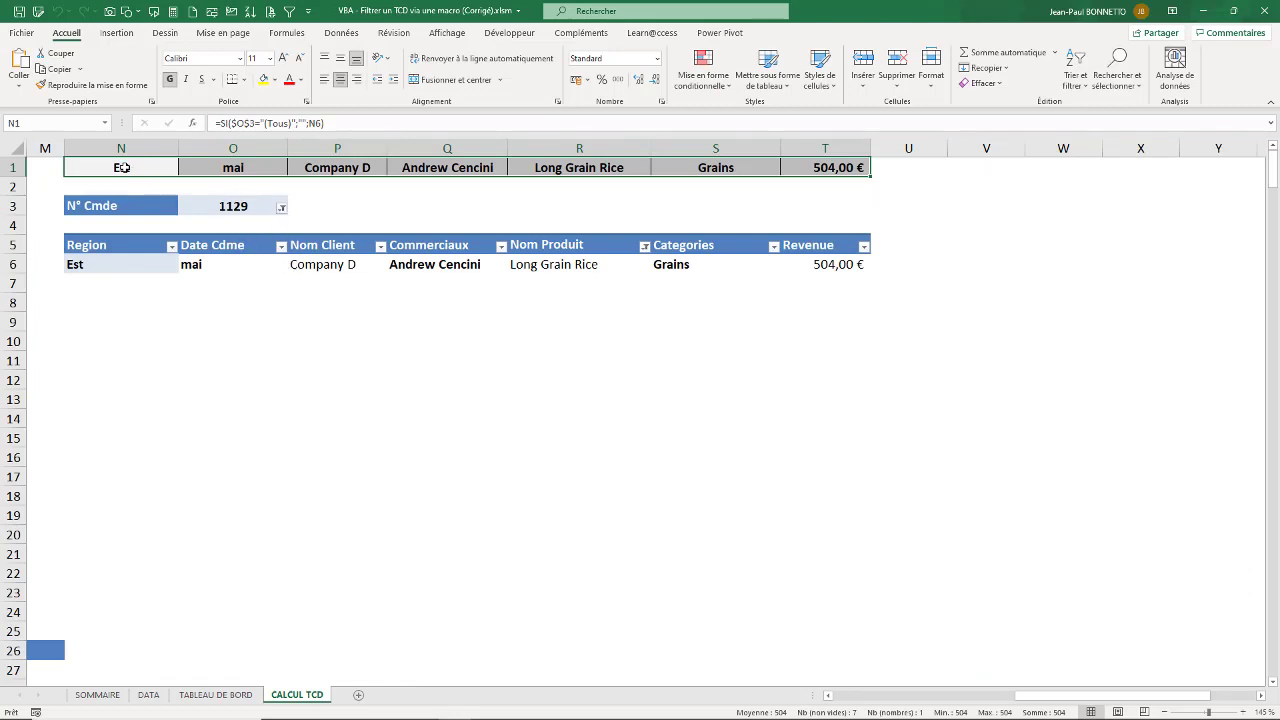
left_click_drag(125, 168, 850, 172)
- Return to TABLEAU DE BORD and reselect the order number cell D6
left_click(216, 694)
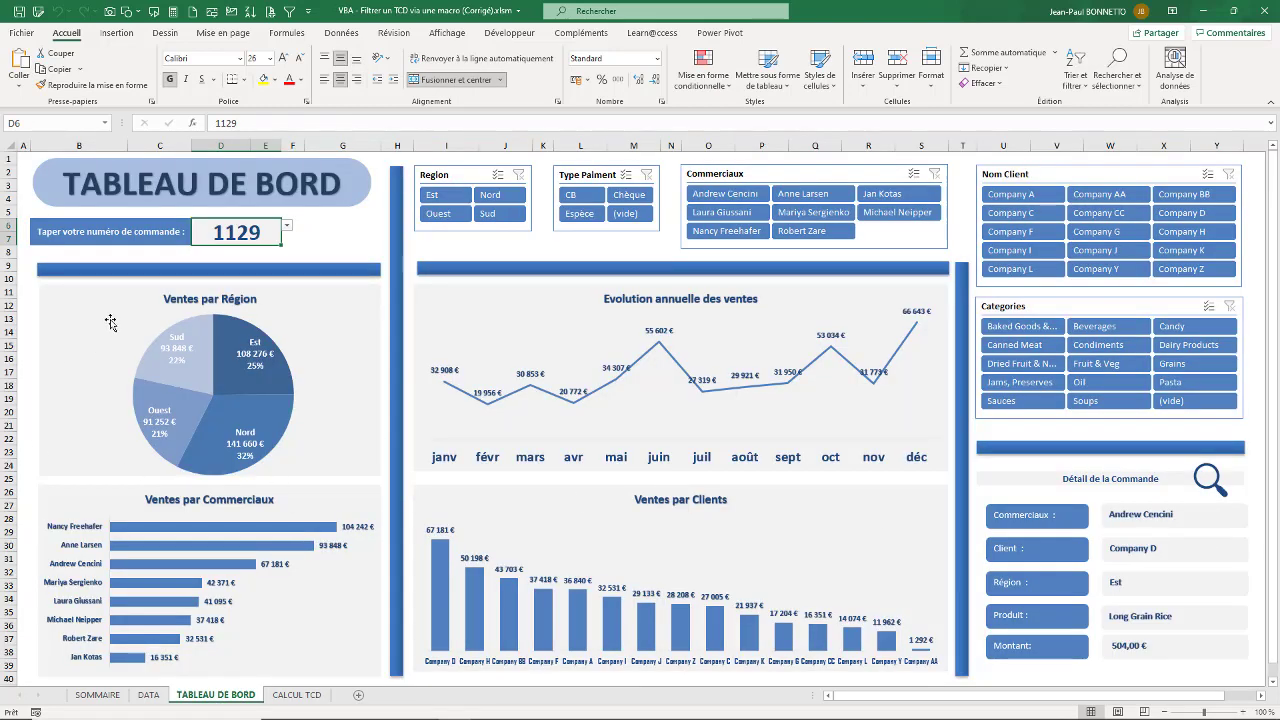
left_click(330, 248)
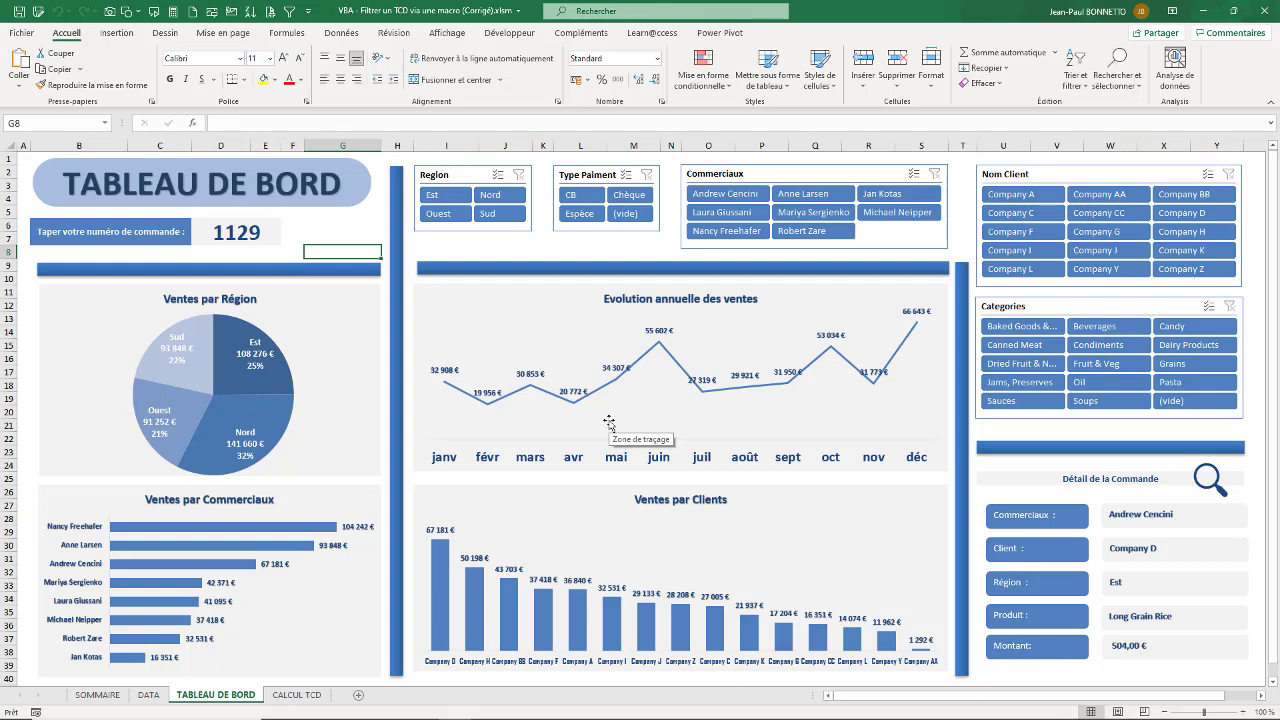
left_click(236, 236)
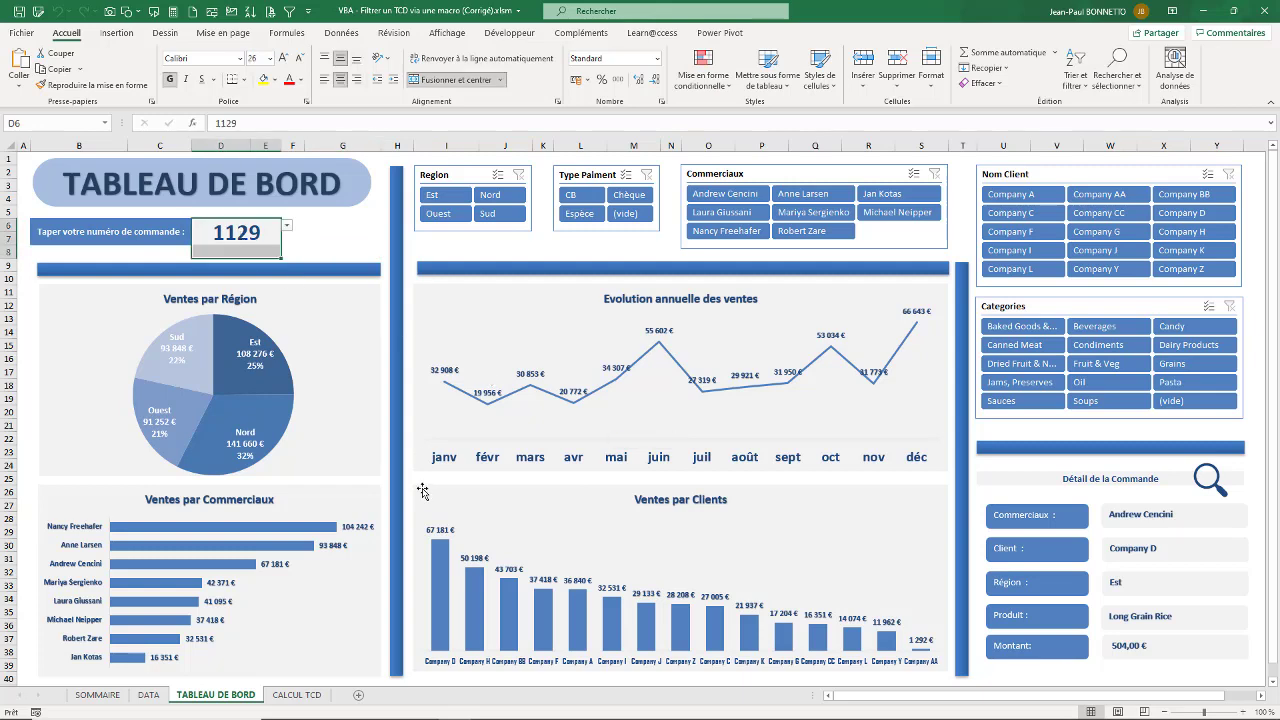
left_click(246, 240)
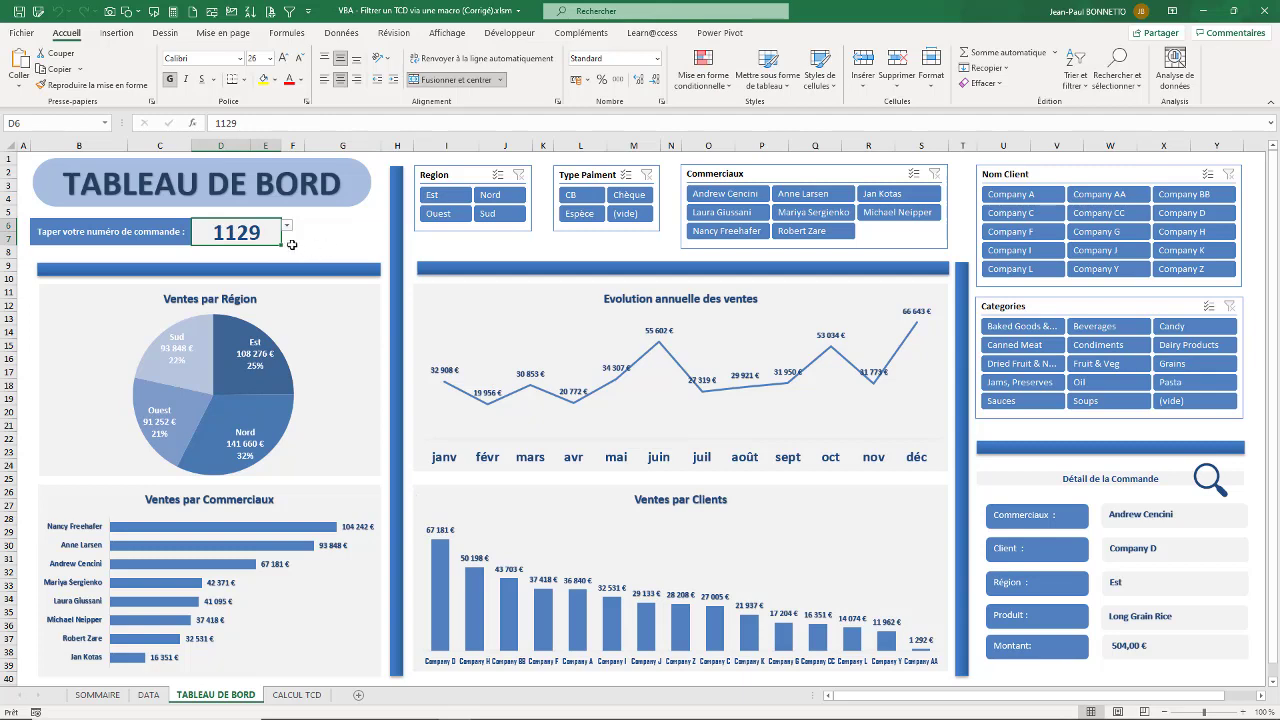
left_click(325, 245)
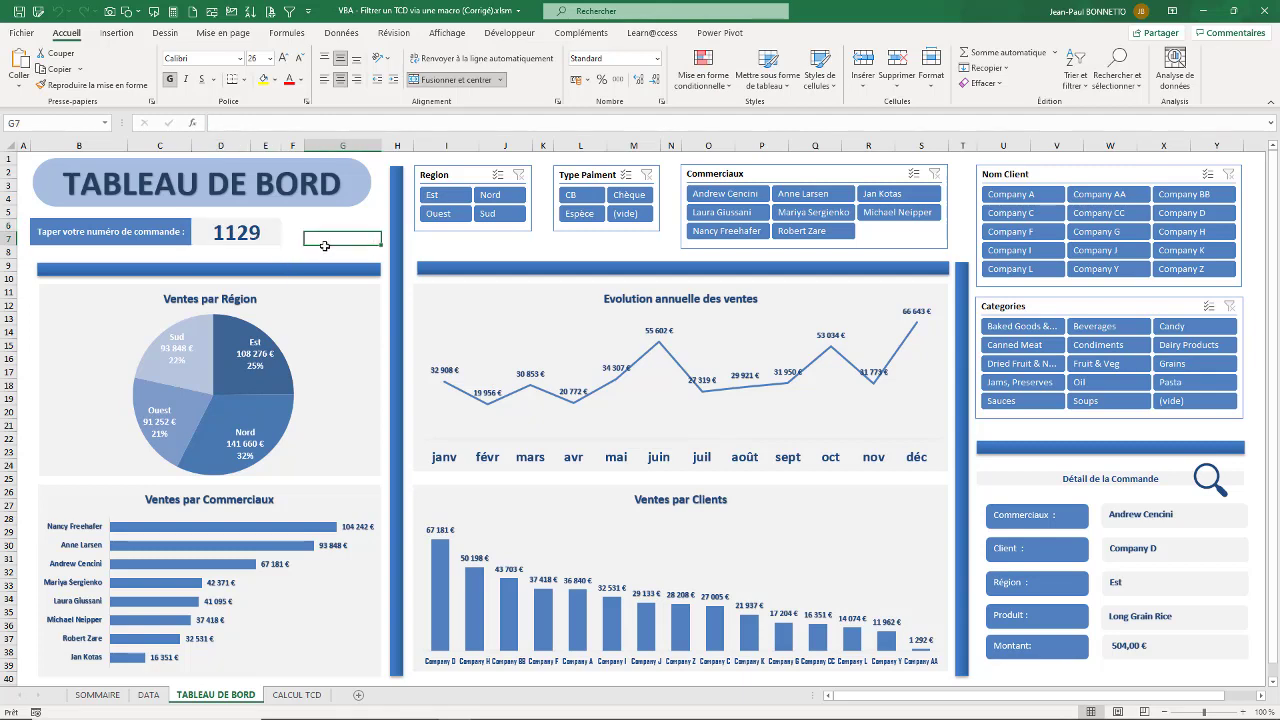
left_click(319, 242)
left_click(251, 241)
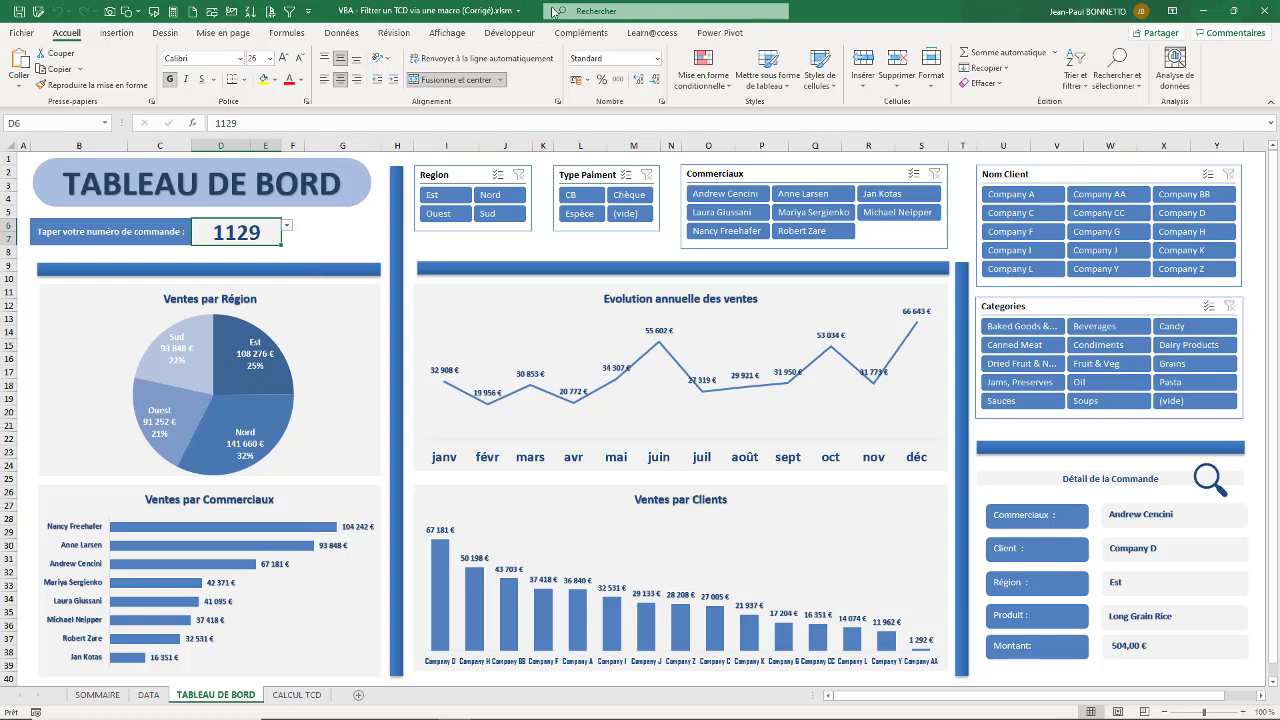
- Open the TABLEAU DE BORD sheet's VBA code and change the comment's D3 to D6
left_click(515, 35)
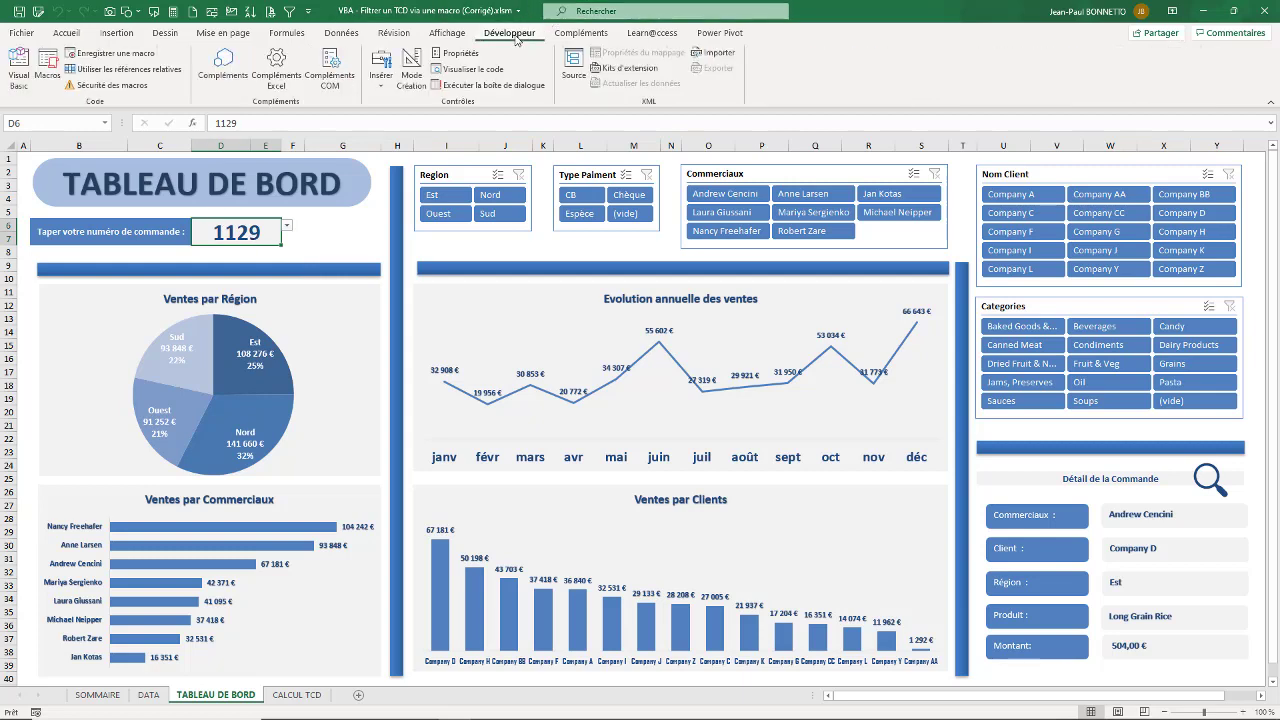
left_click(20, 66)
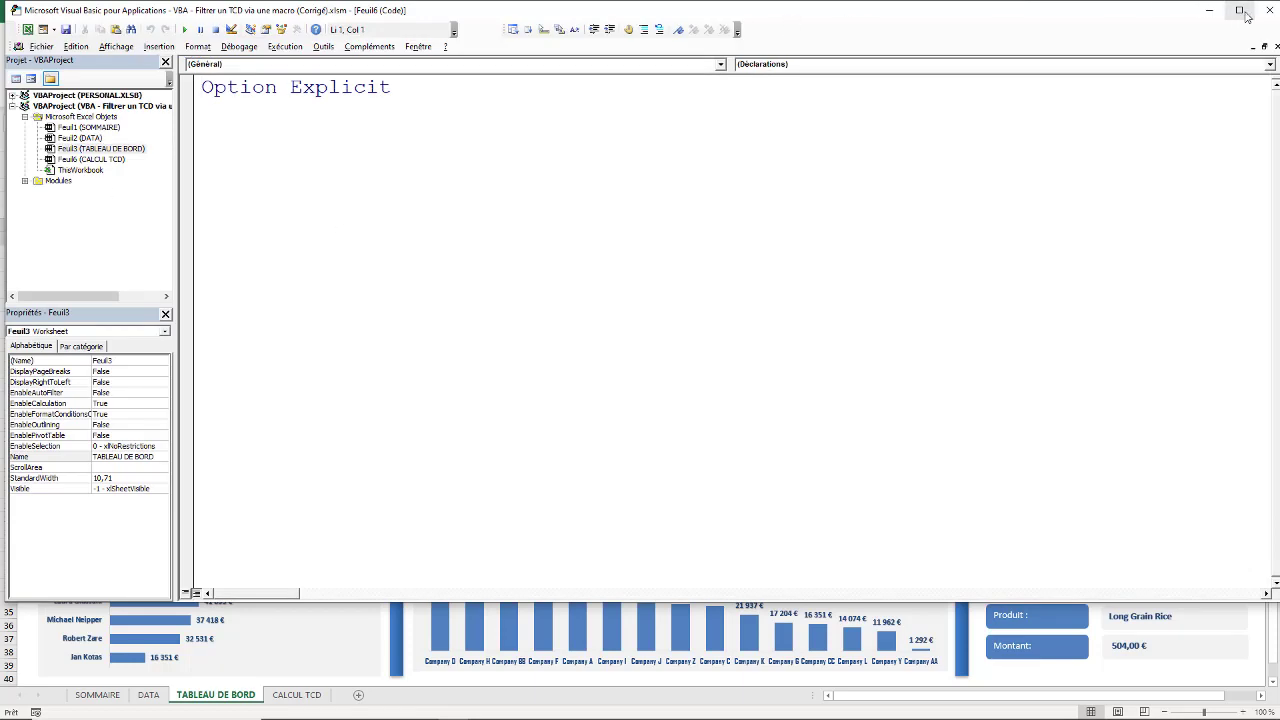
left_click(1239, 9)
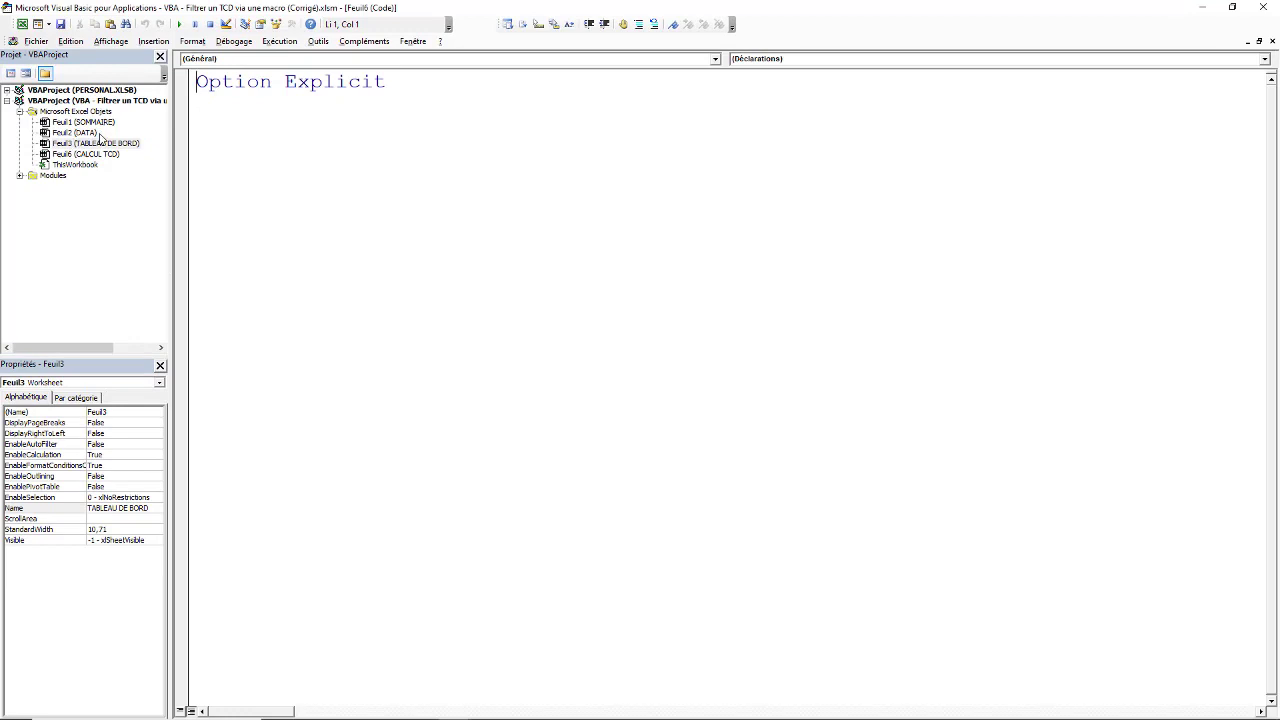
double_click(94, 144)
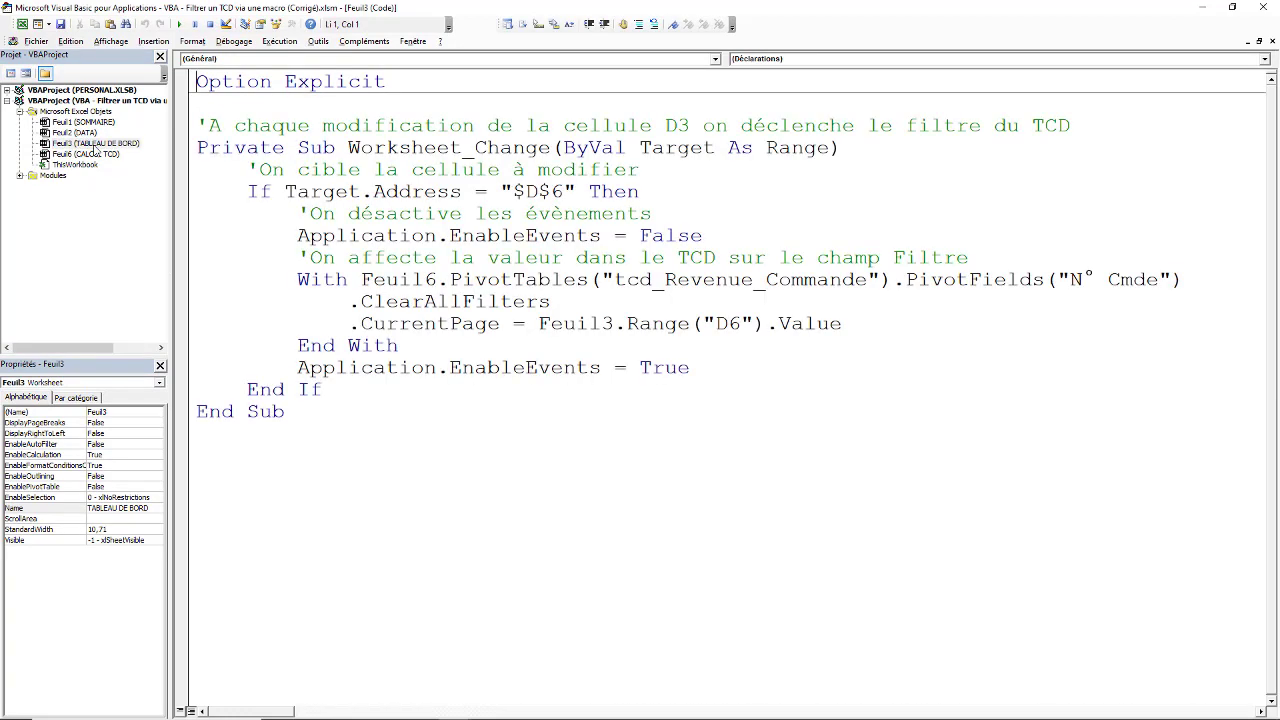
key("Down")
left_click_drag(687, 125, 679, 125)
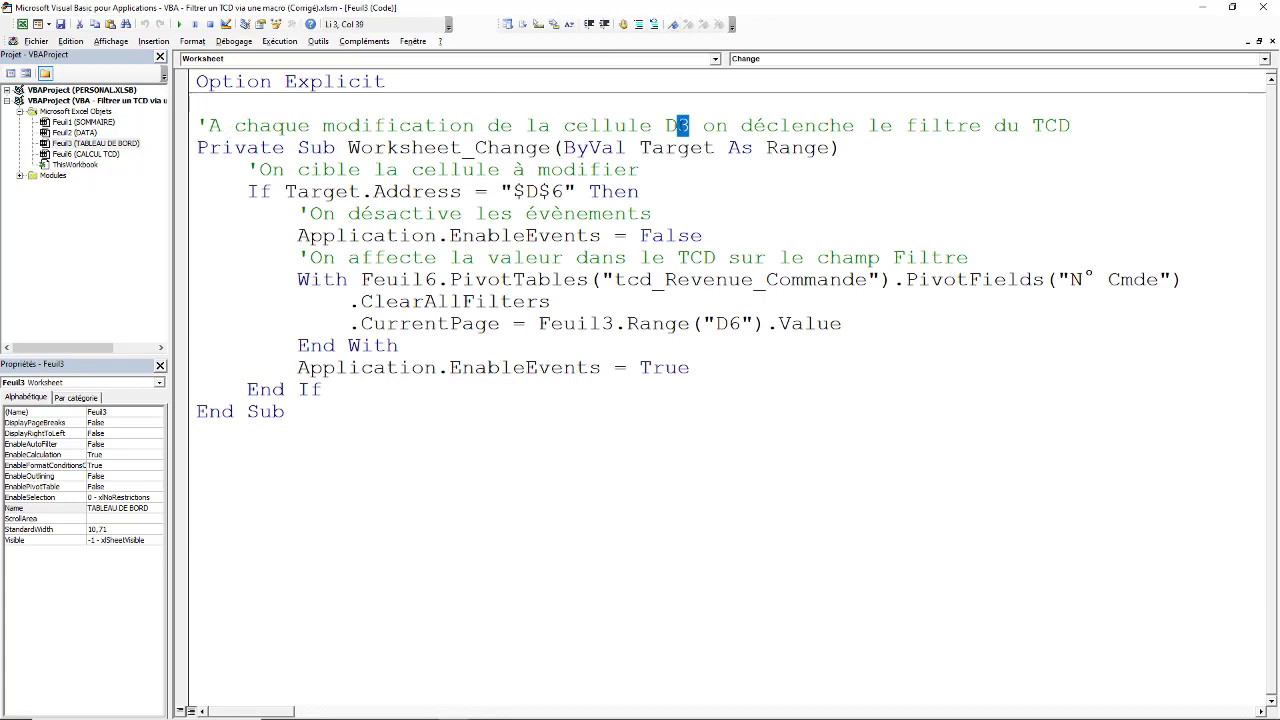
type("6")
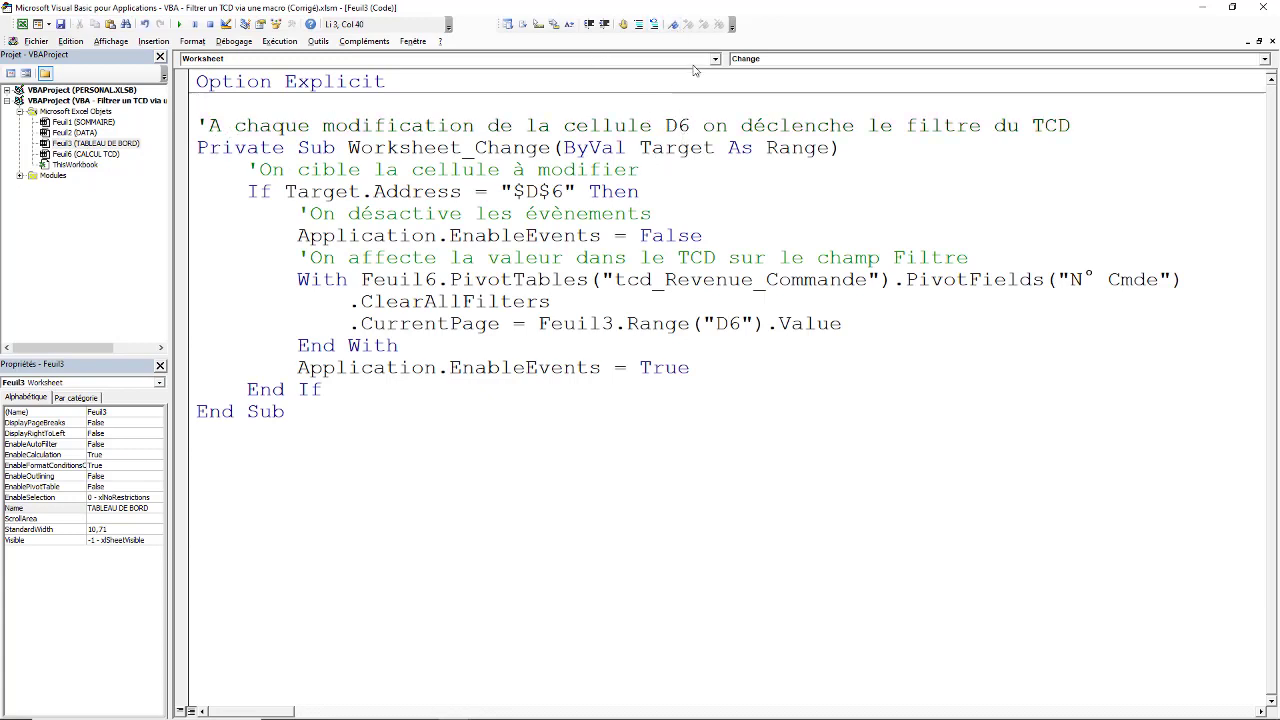
double_click(774, 12)
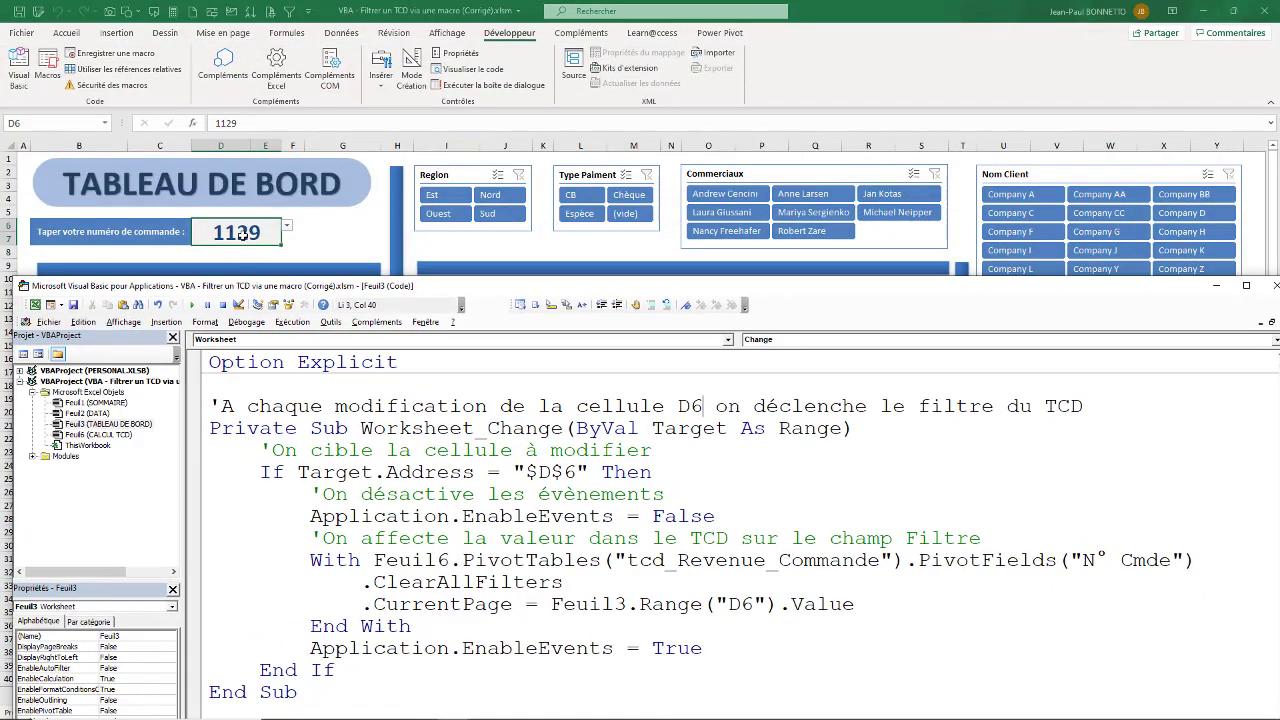
- Highlight the Worksheet_Change procedure name, its Target argument and the Private Sub declaration line
left_click(358, 429)
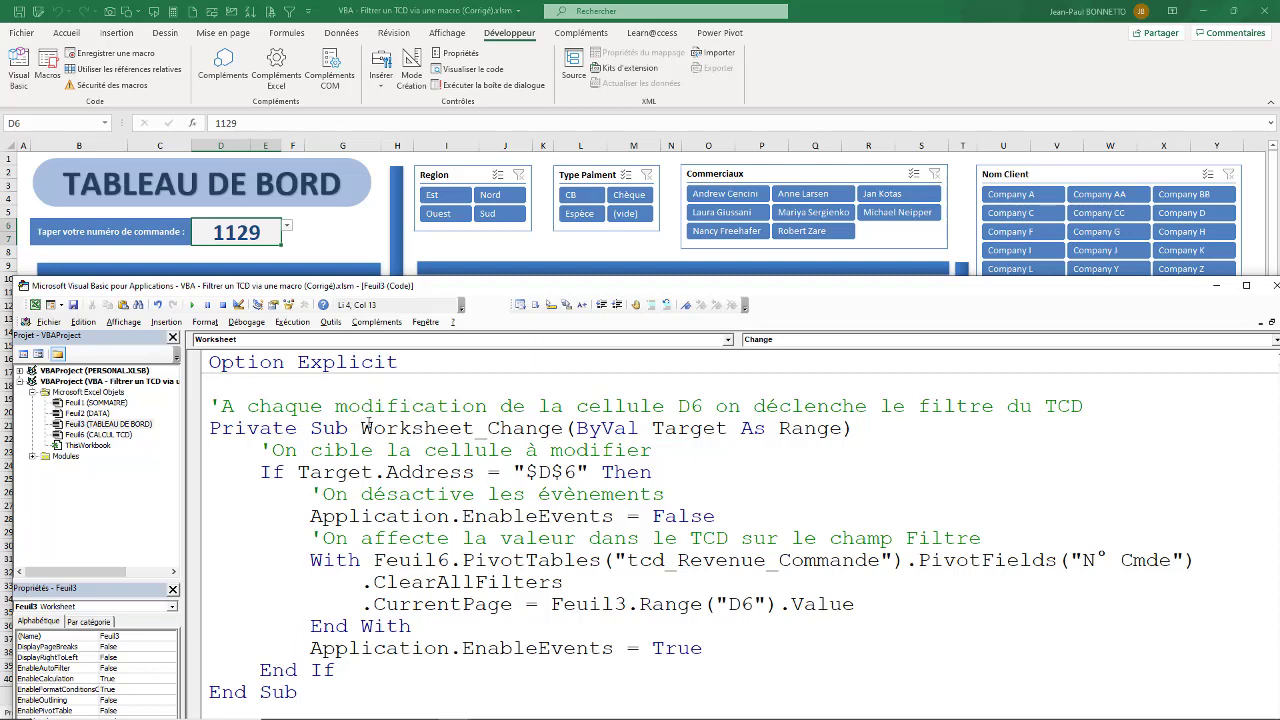
mouse_move(361, 428)
left_mouse_down()
mouse_move(557, 430)
mouse_move(373, 430)
left_mouse_up()
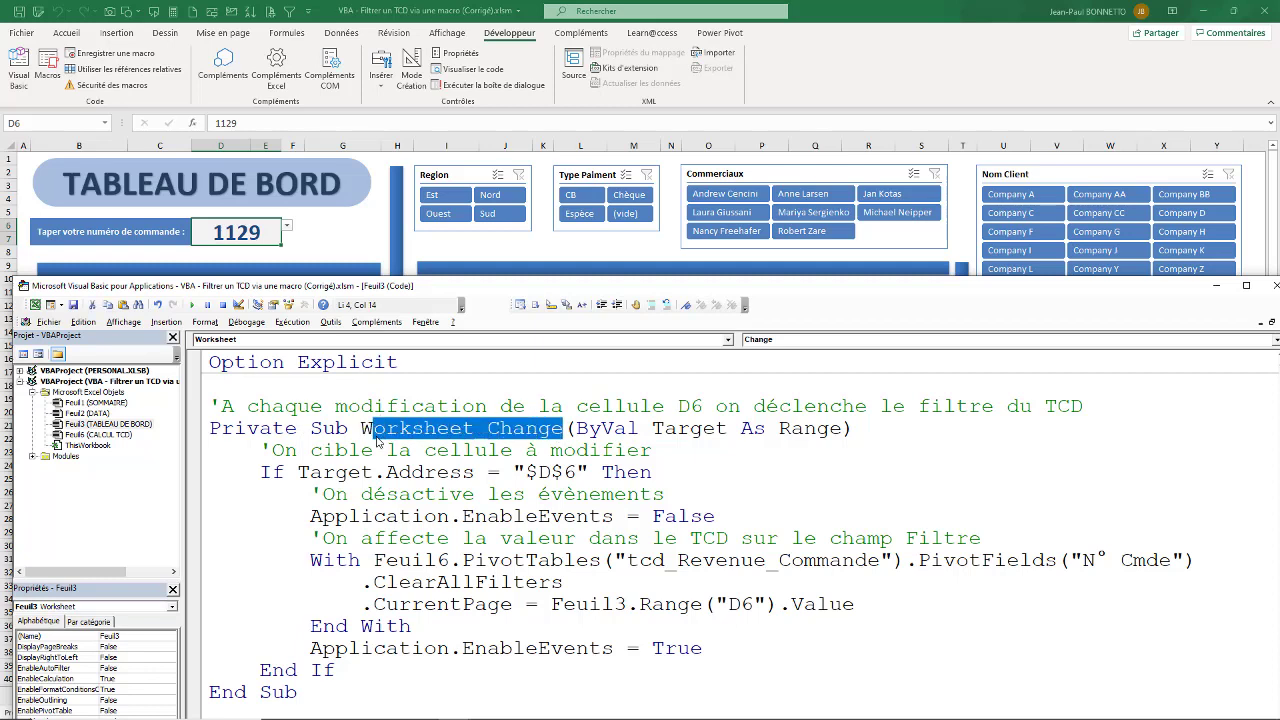
left_click(669, 428)
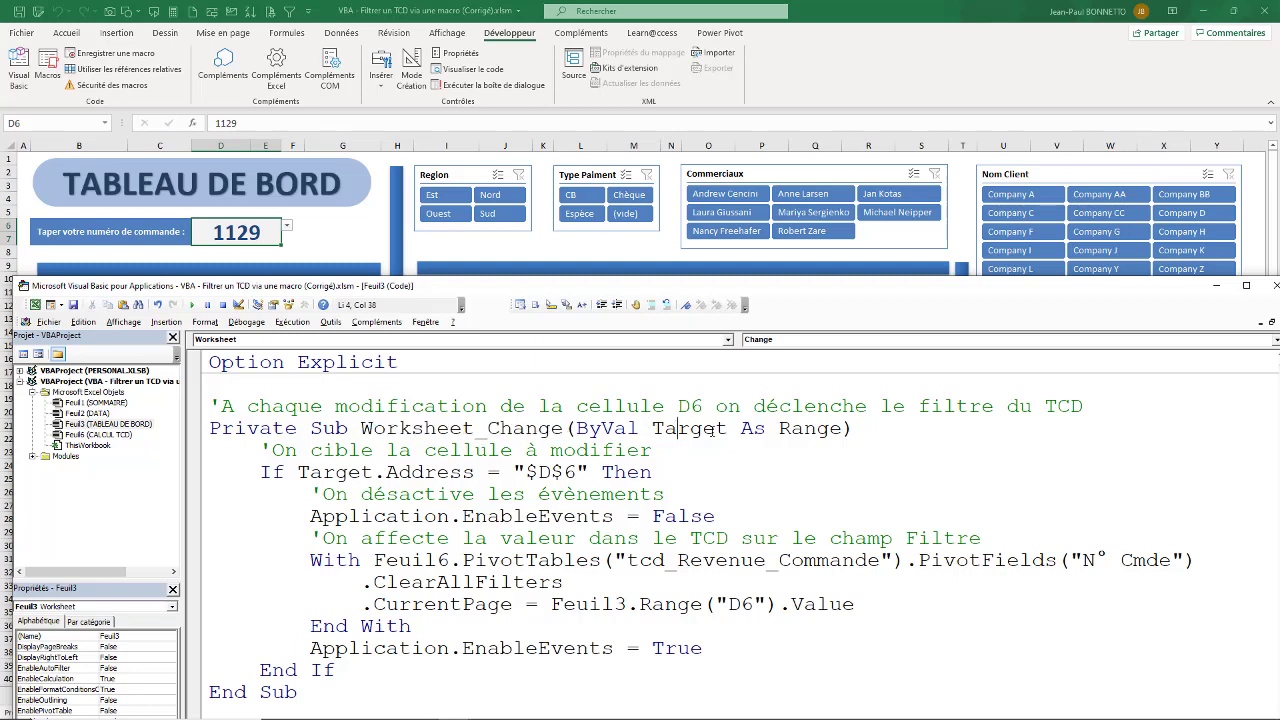
left_click_drag(723, 428, 652, 430)
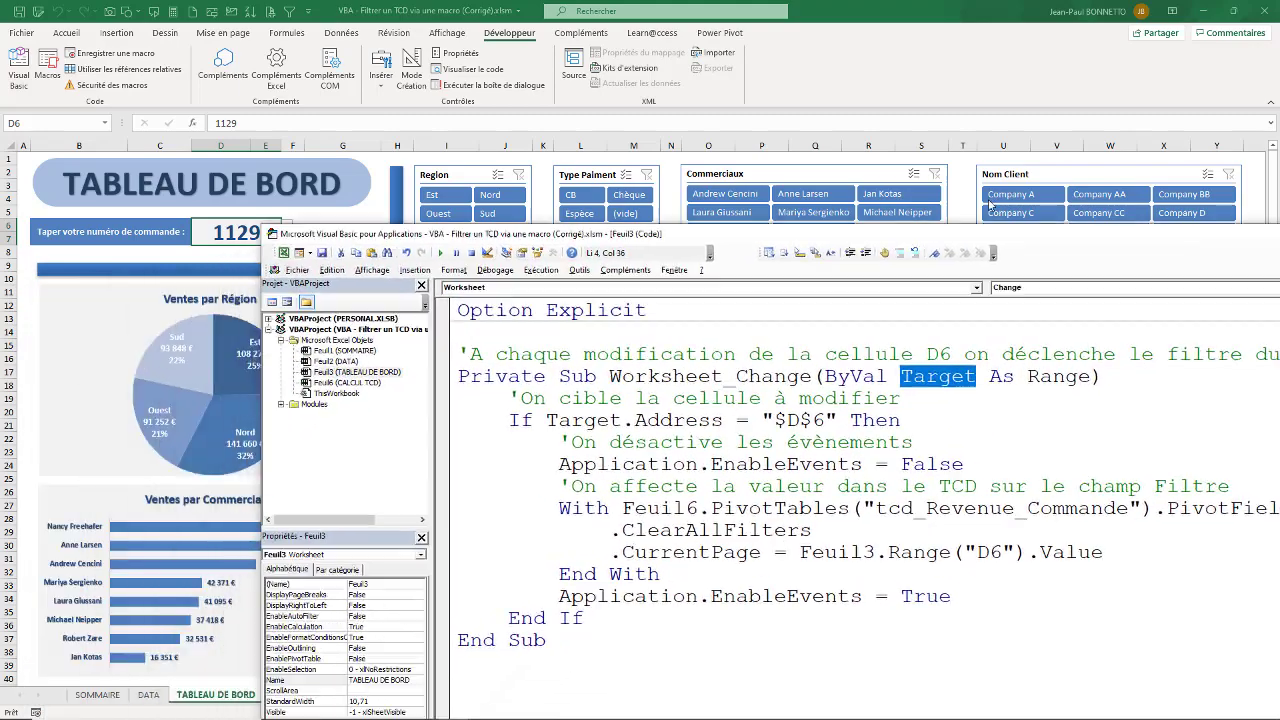
left_click_drag(727, 287, 1030, 66)
left_click(706, 229)
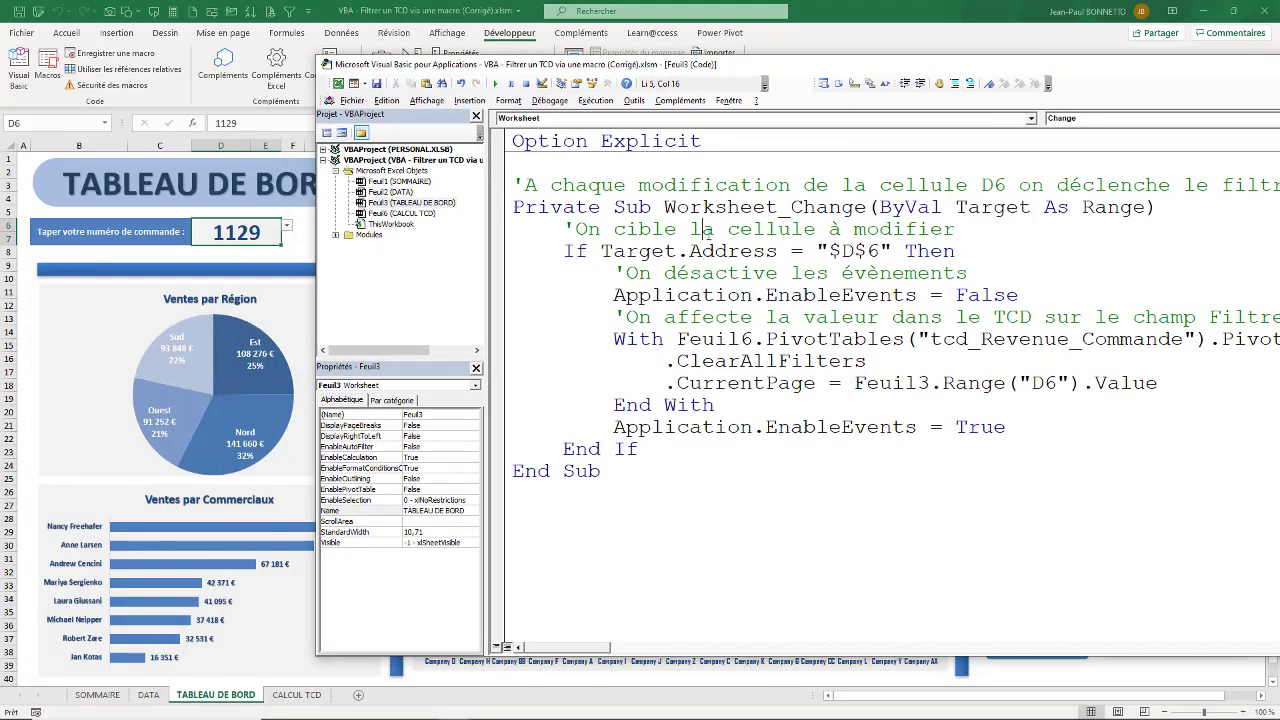
left_click_drag(540, 206, 1183, 200)
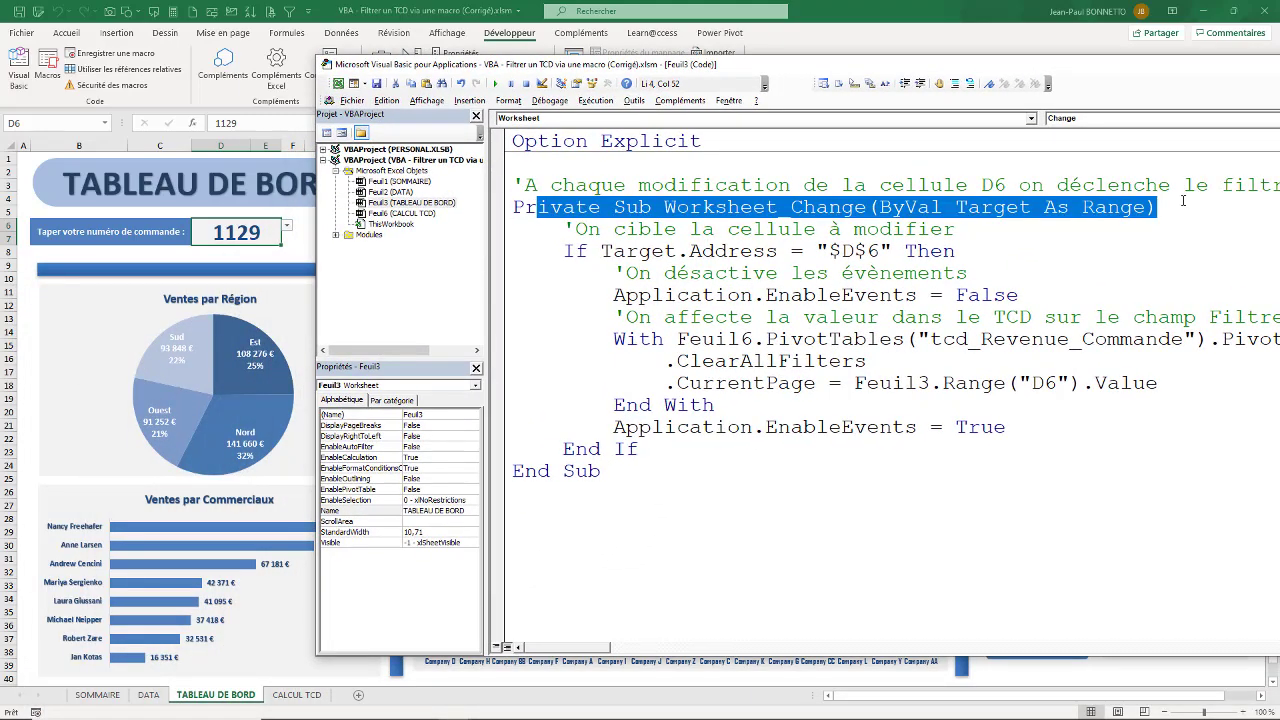
left_click(623, 469)
- Confirm the Worksheet object and Change event, then highlight Target and the targeted-cell comment
left_click(1094, 120)
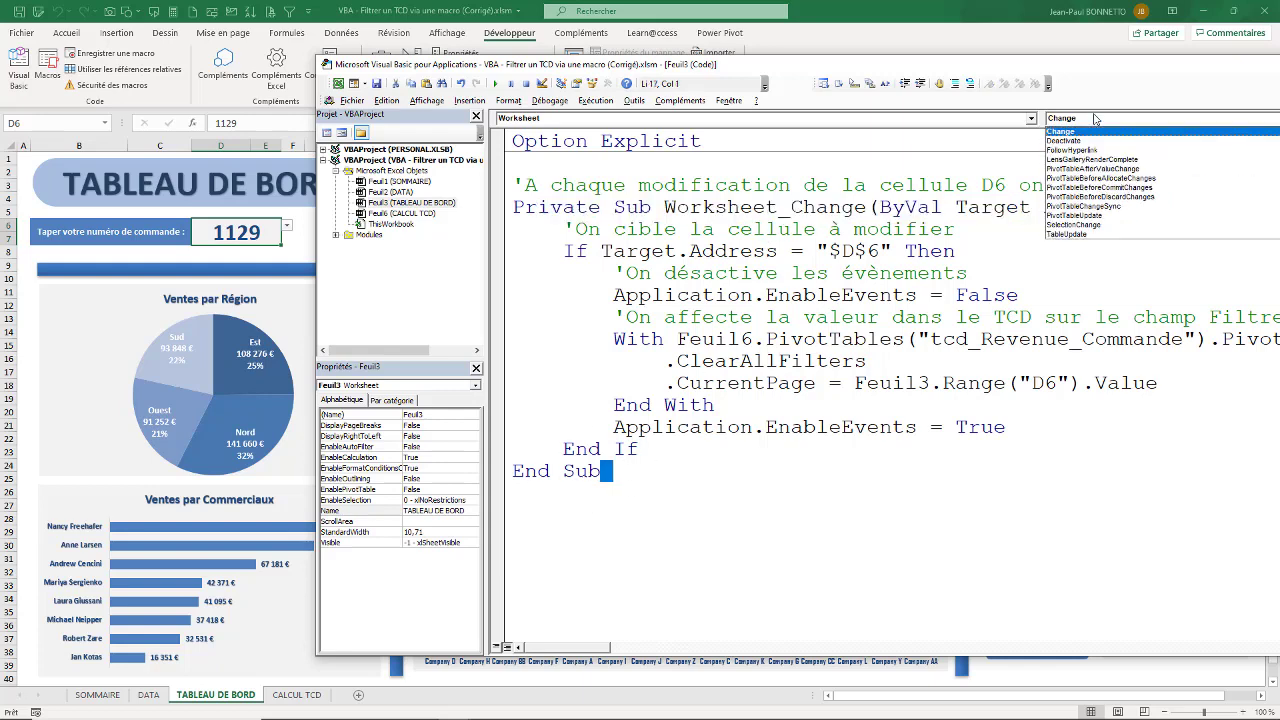
left_click(1078, 132)
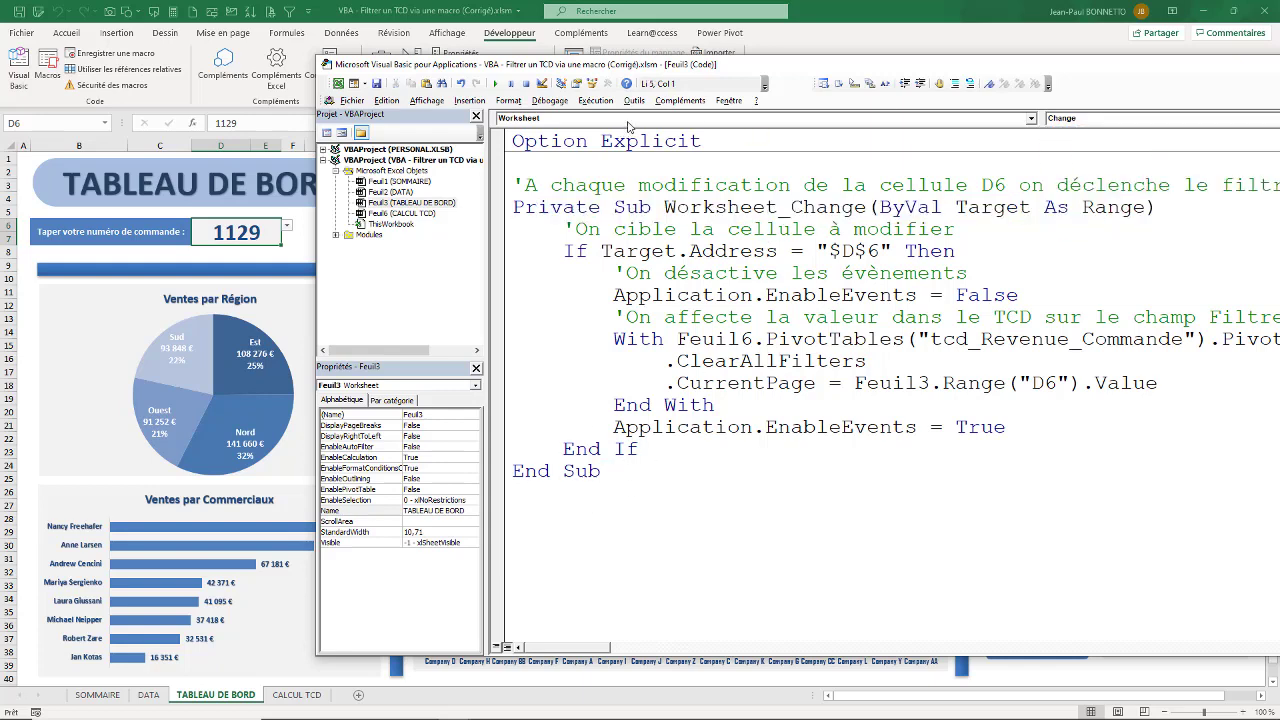
left_click(629, 122)
left_click(629, 125)
left_click_drag(1043, 207, 1005, 207)
left_click_drag(576, 229, 956, 230)
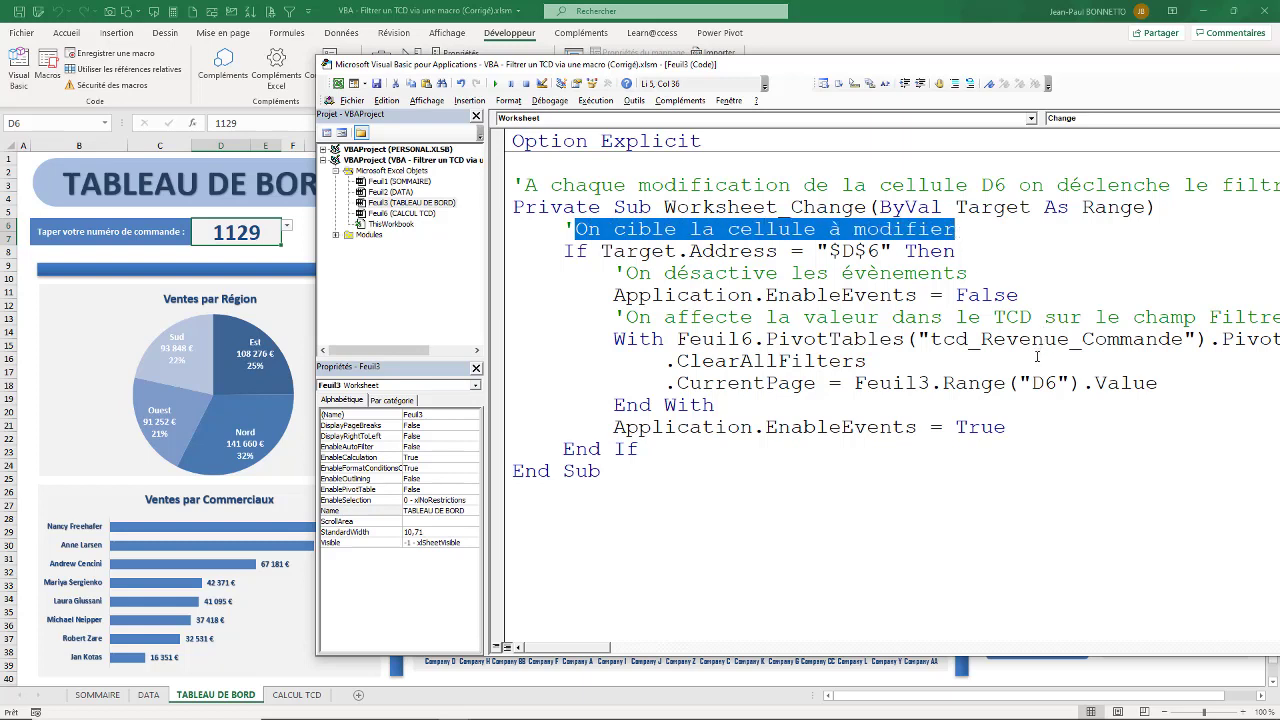
left_click(824, 244)
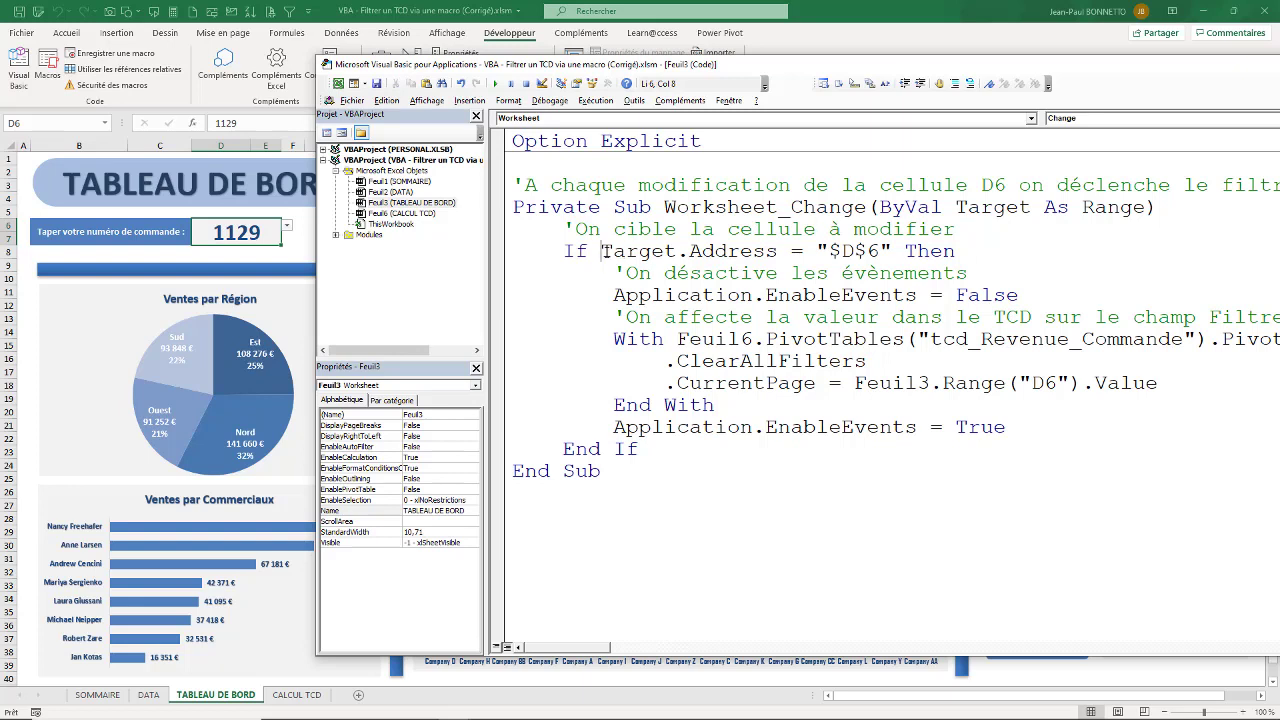
- Highlight Target, Address and "$D$6" in the If test, then bring the Excel dashboard forward
left_click_drag(601, 251, 679, 251)
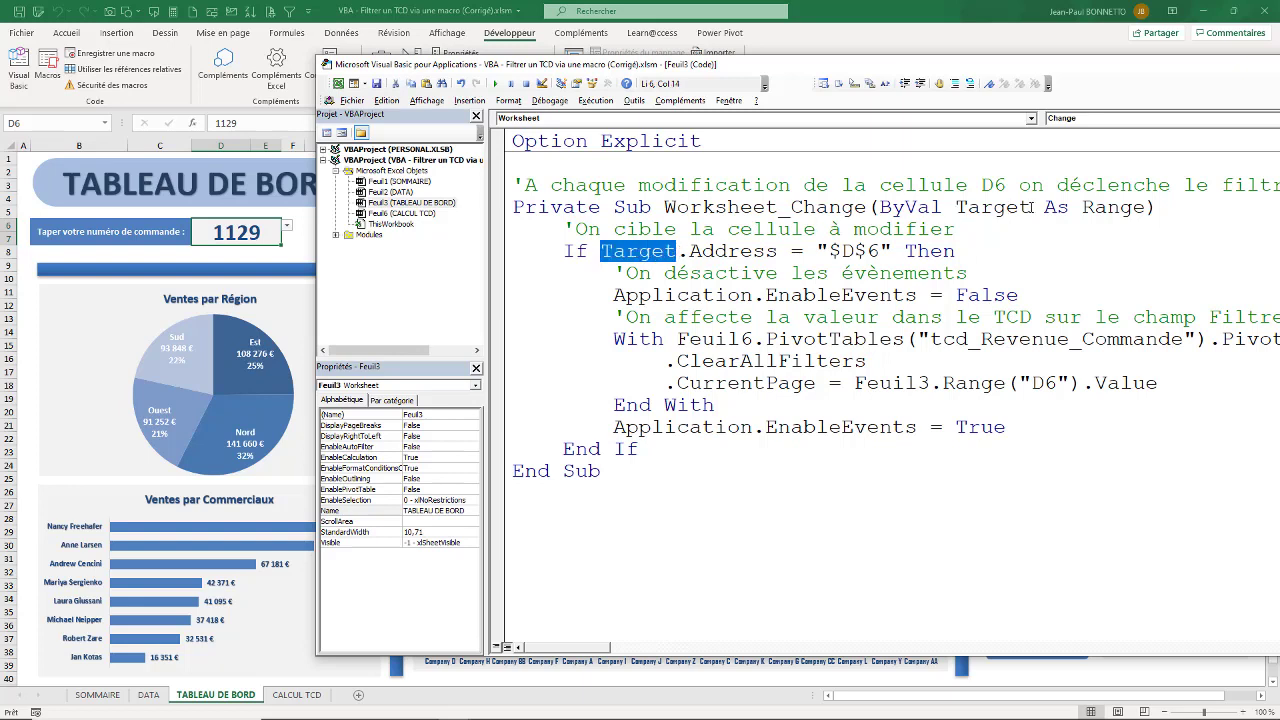
left_click_drag(1031, 207, 955, 207)
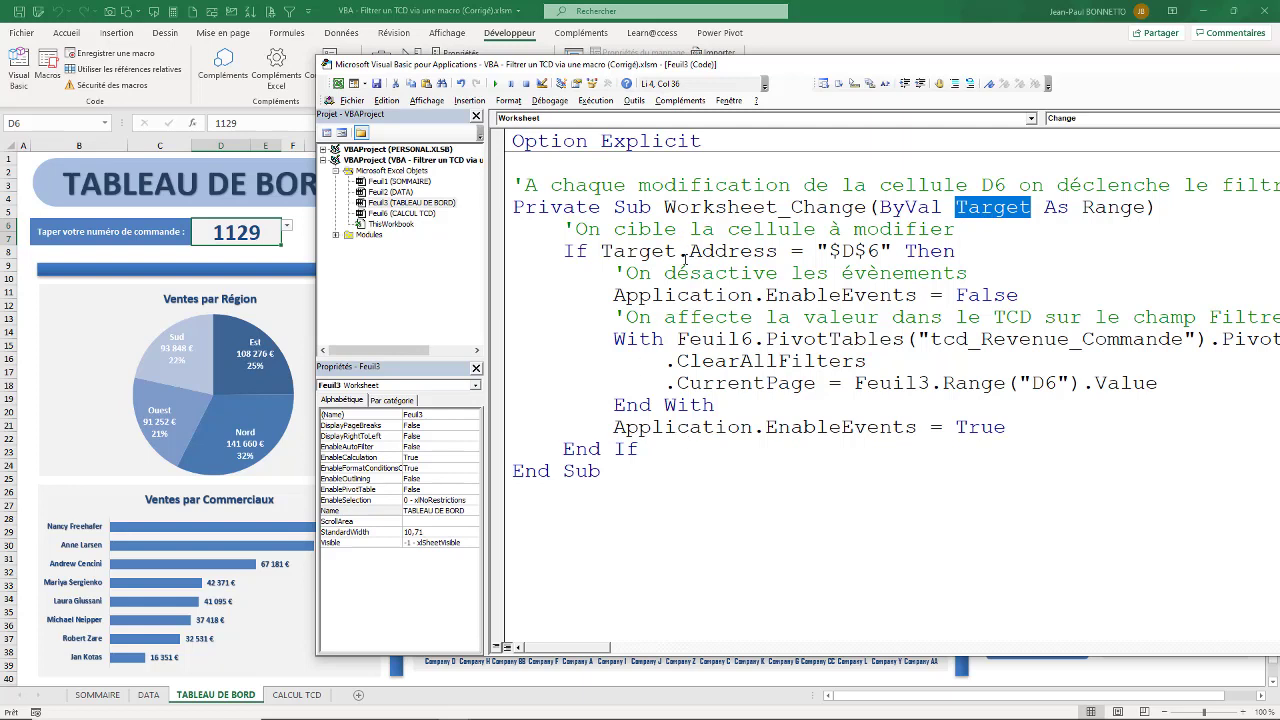
mouse_move(788, 251)
left_mouse_down()
mouse_move(704, 251)
mouse_move(778, 251)
left_mouse_up()
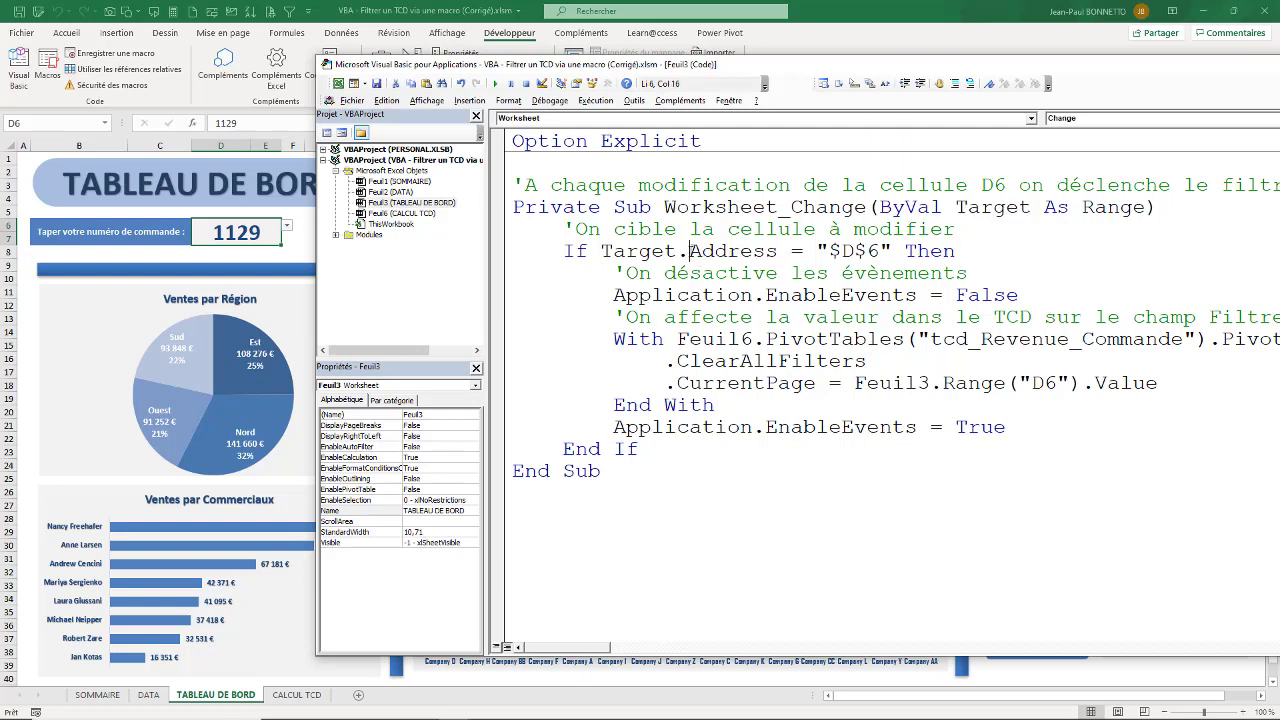
left_click(833, 251)
left_click_drag(816, 251, 904, 251)
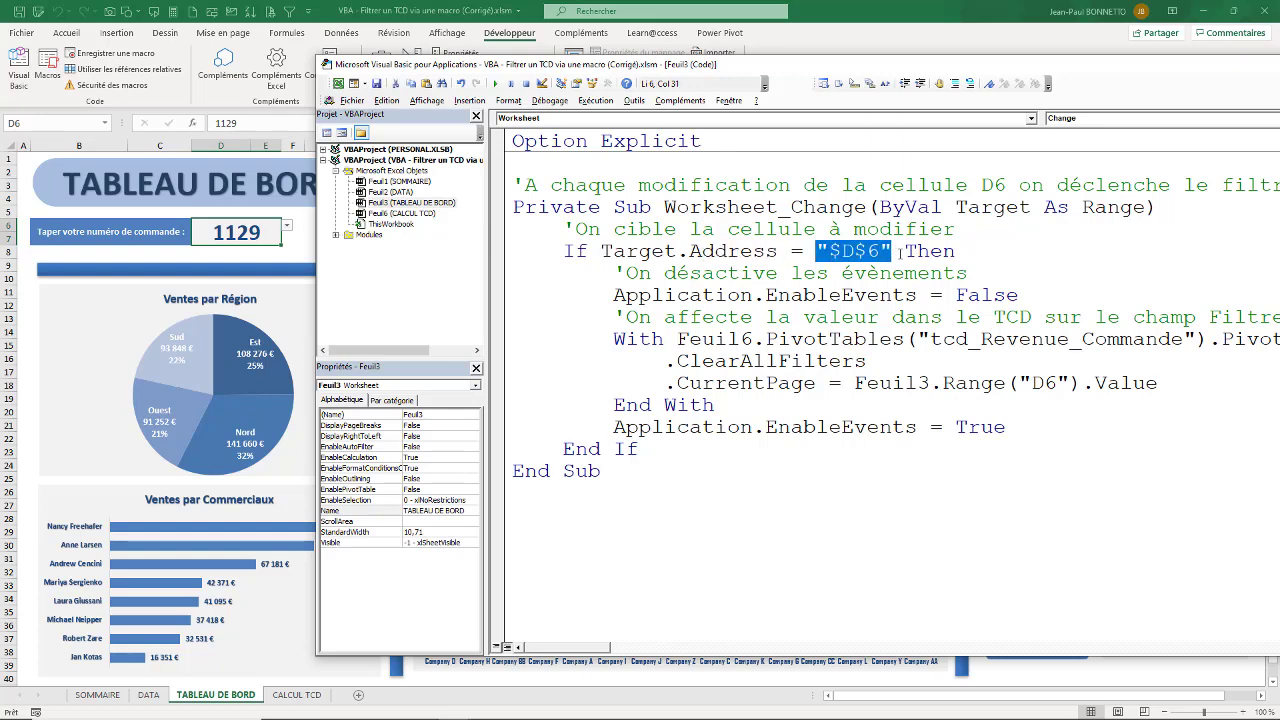
left_click(1011, 250)
left_click(246, 226)
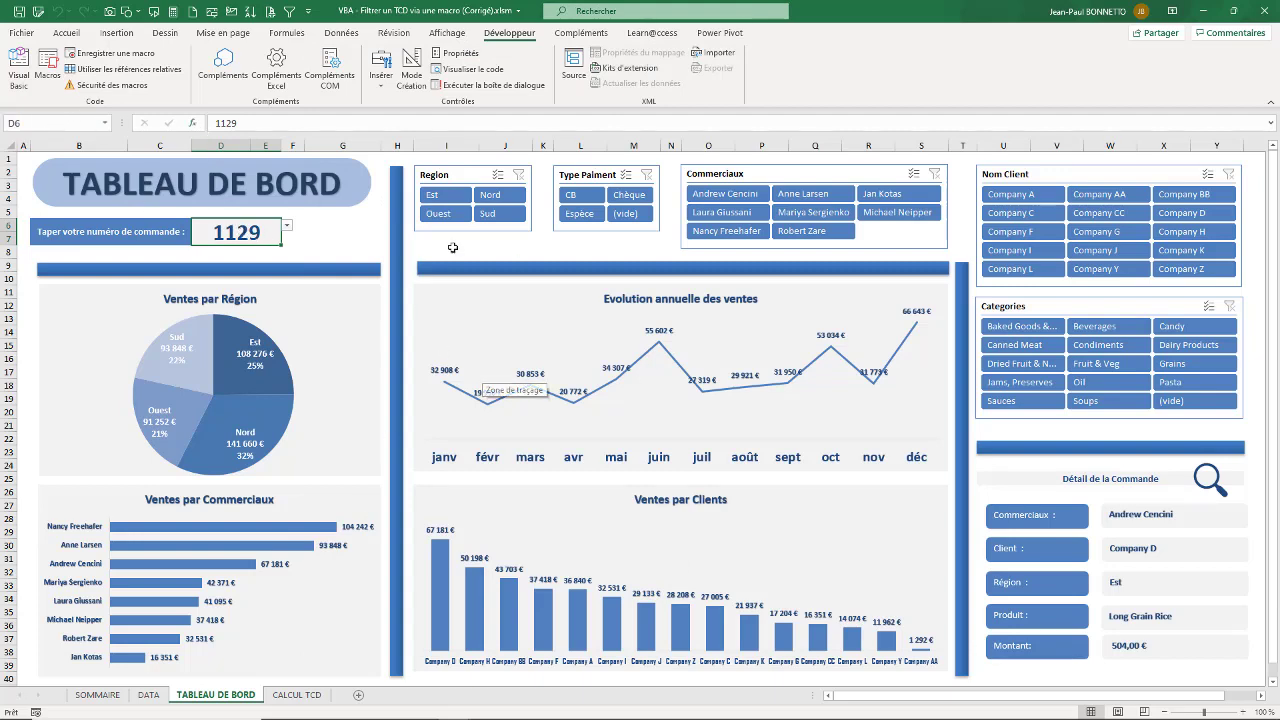
- Reopen the VBA code window and highlight "$D$6" and the comment about disabling events
mouse_move(409, 713)
left_click(458, 712)
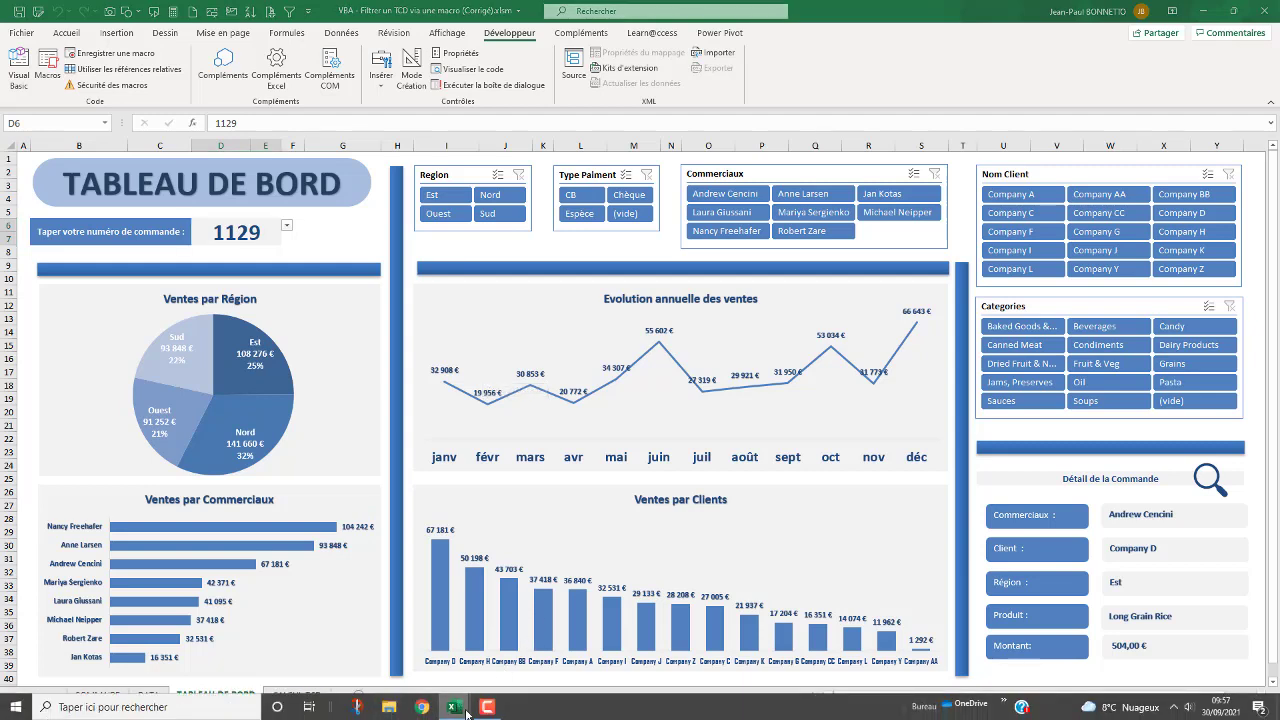
left_click(530, 640)
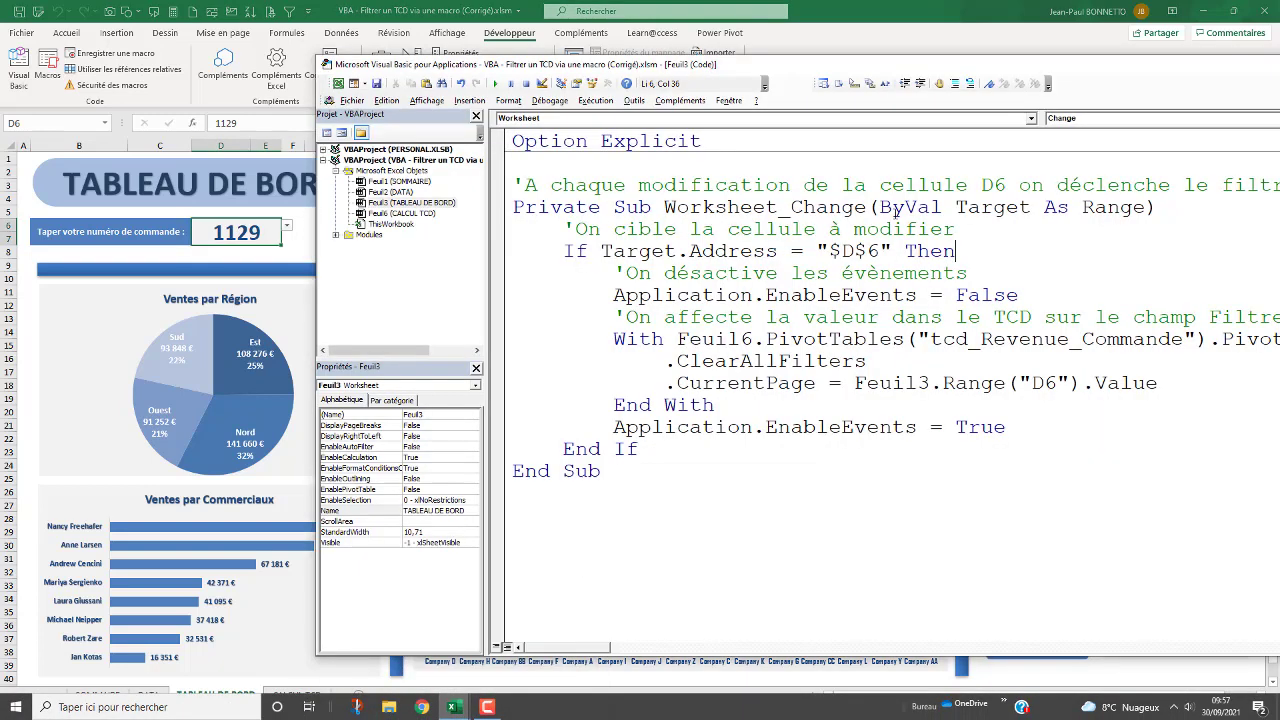
left_click_drag(884, 251, 827, 251)
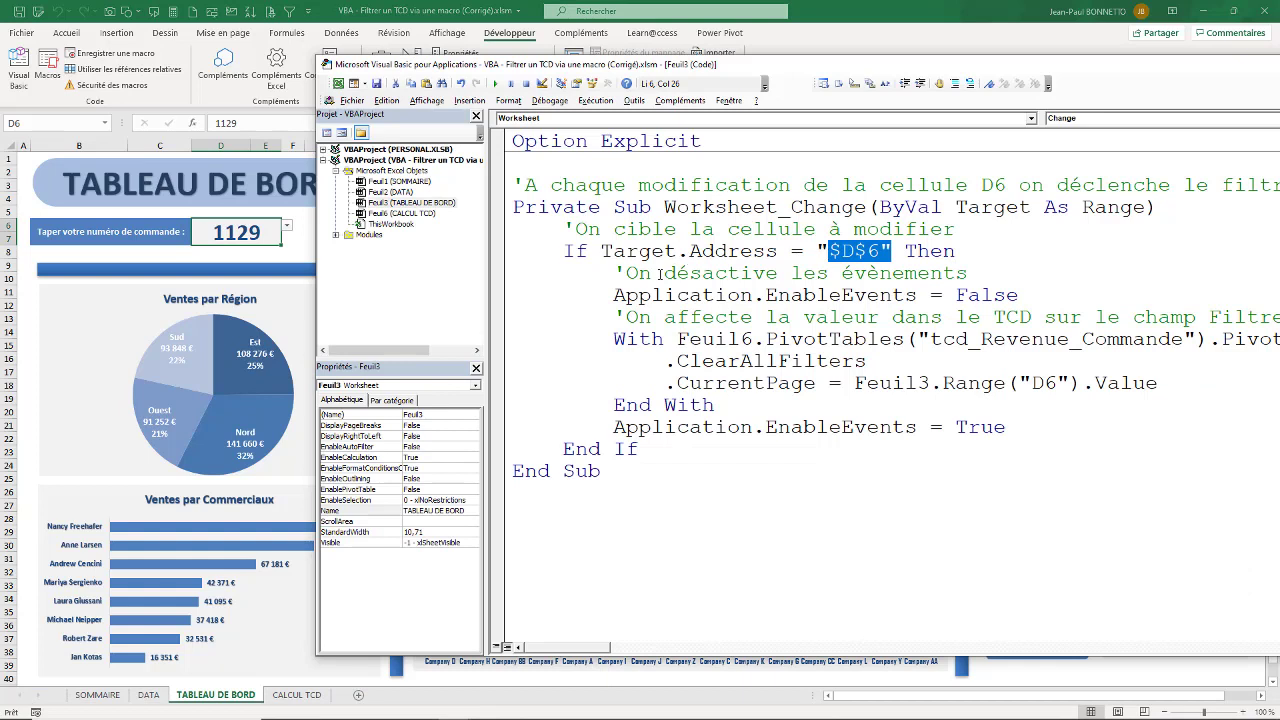
left_click_drag(613, 273, 979, 264)
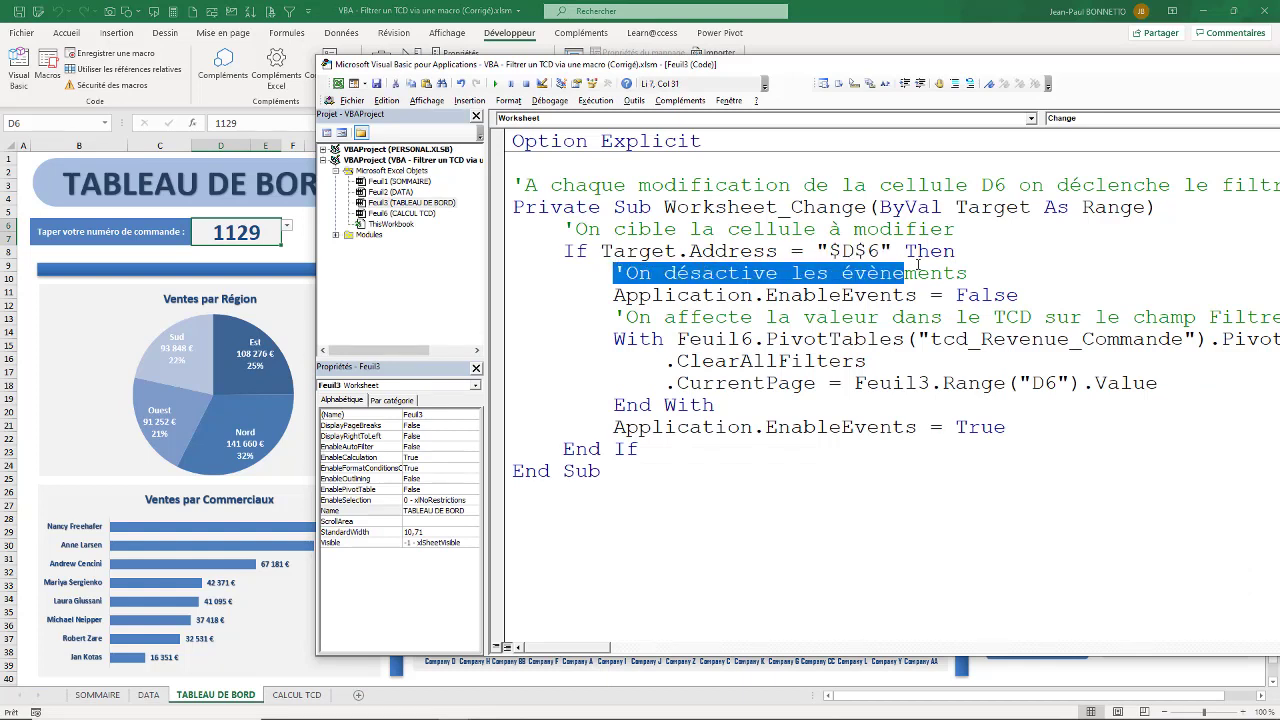
left_click(1000, 270)
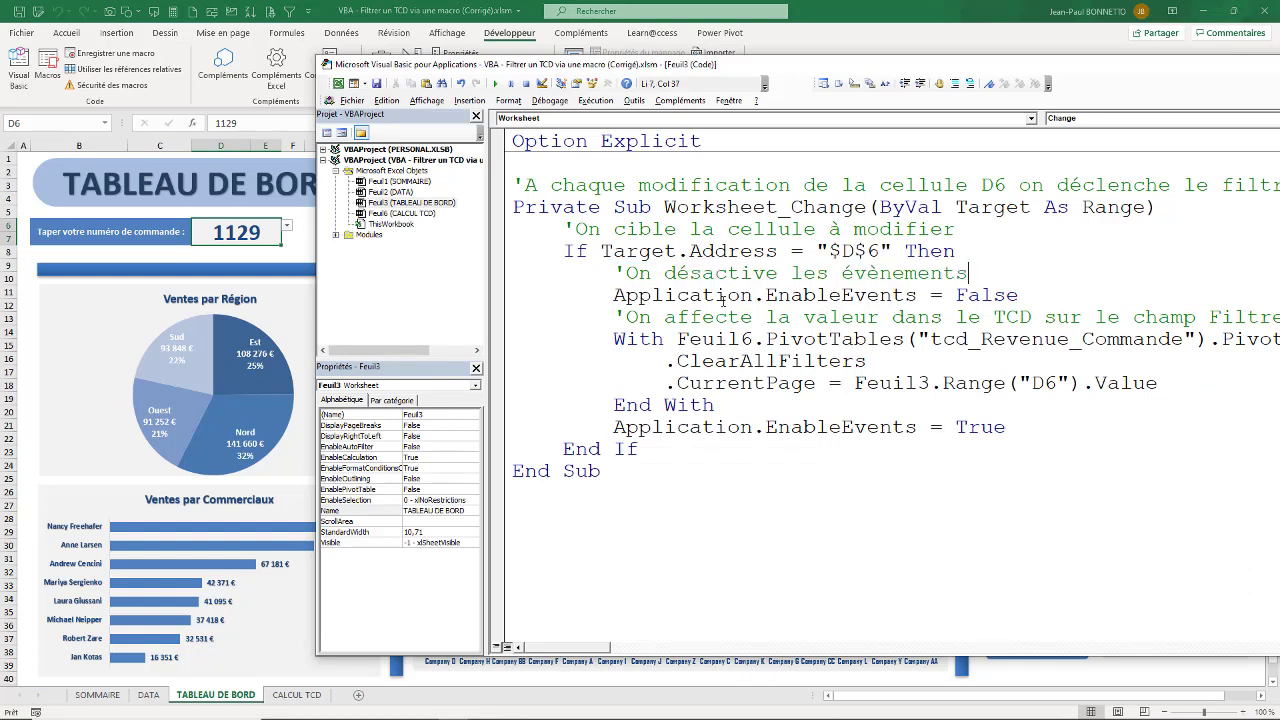
- Highlight Application.EnableEvents = False, then its parts Application, EnableEvents and False
left_click_drag(601, 296, 1018, 296)
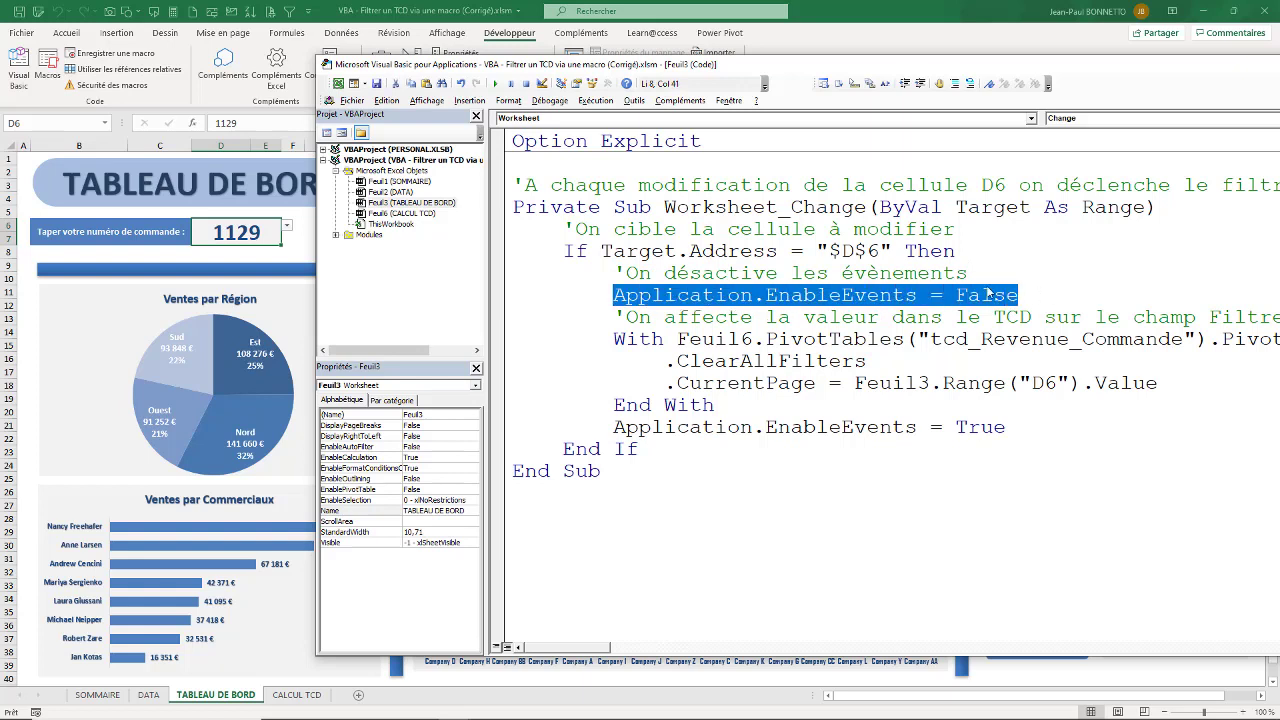
left_click(985, 277)
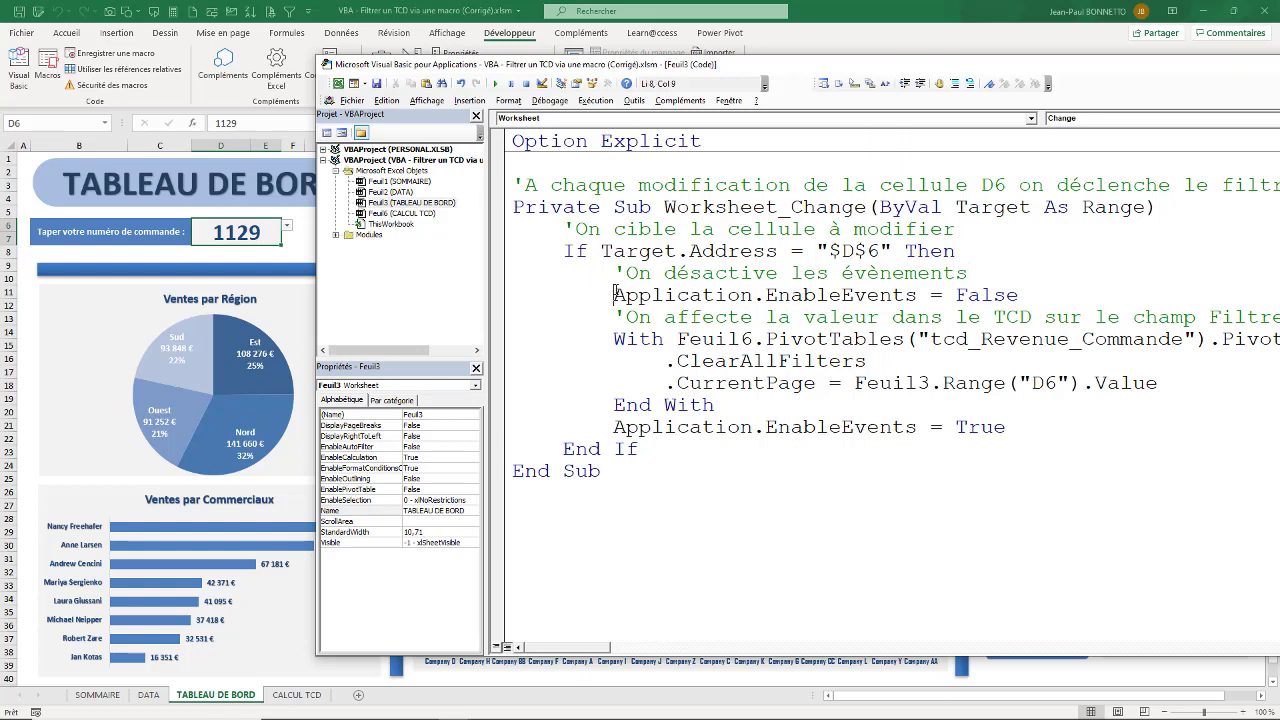
left_click_drag(613, 295, 828, 295)
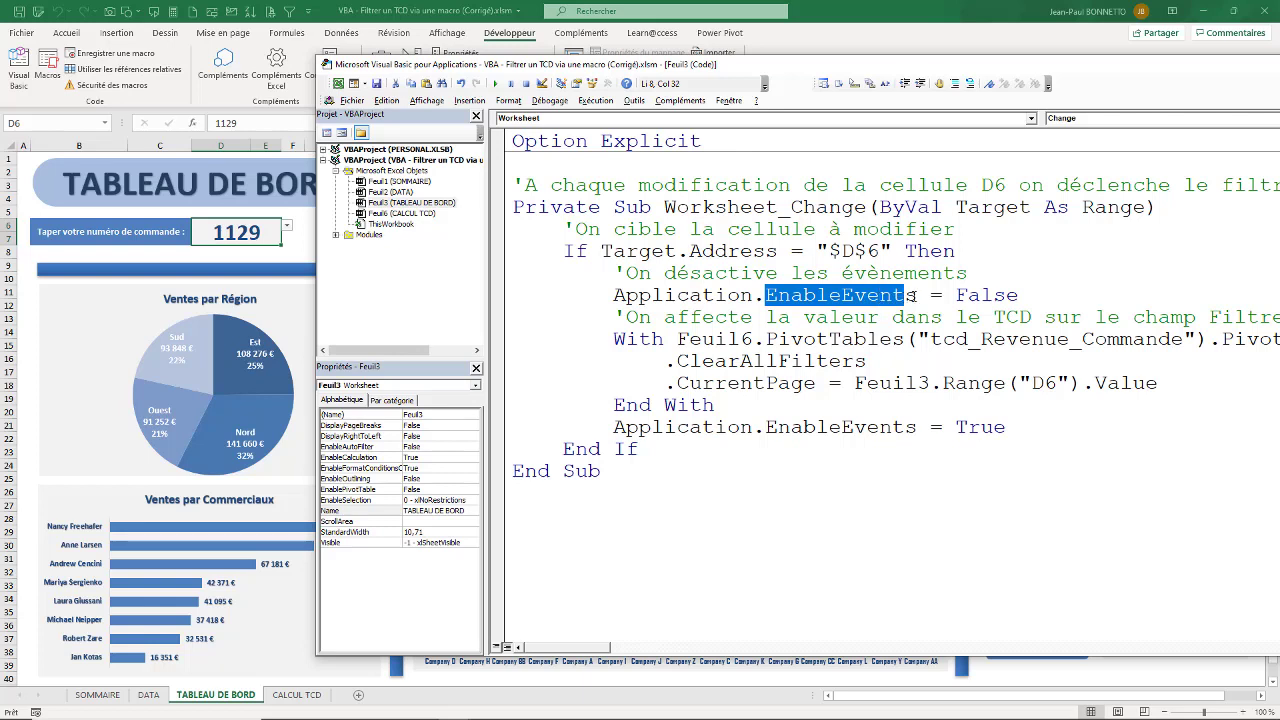
left_click_drag(873, 297, 917, 296)
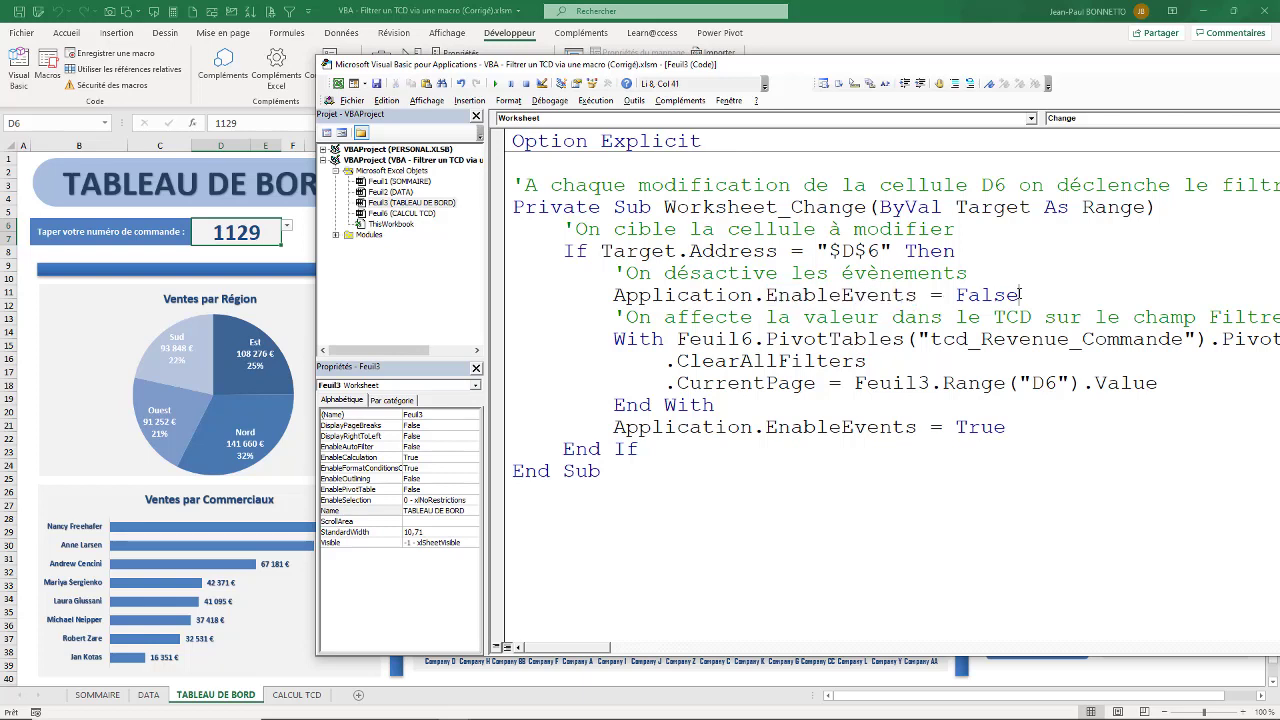
left_click_drag(1019, 296, 956, 296)
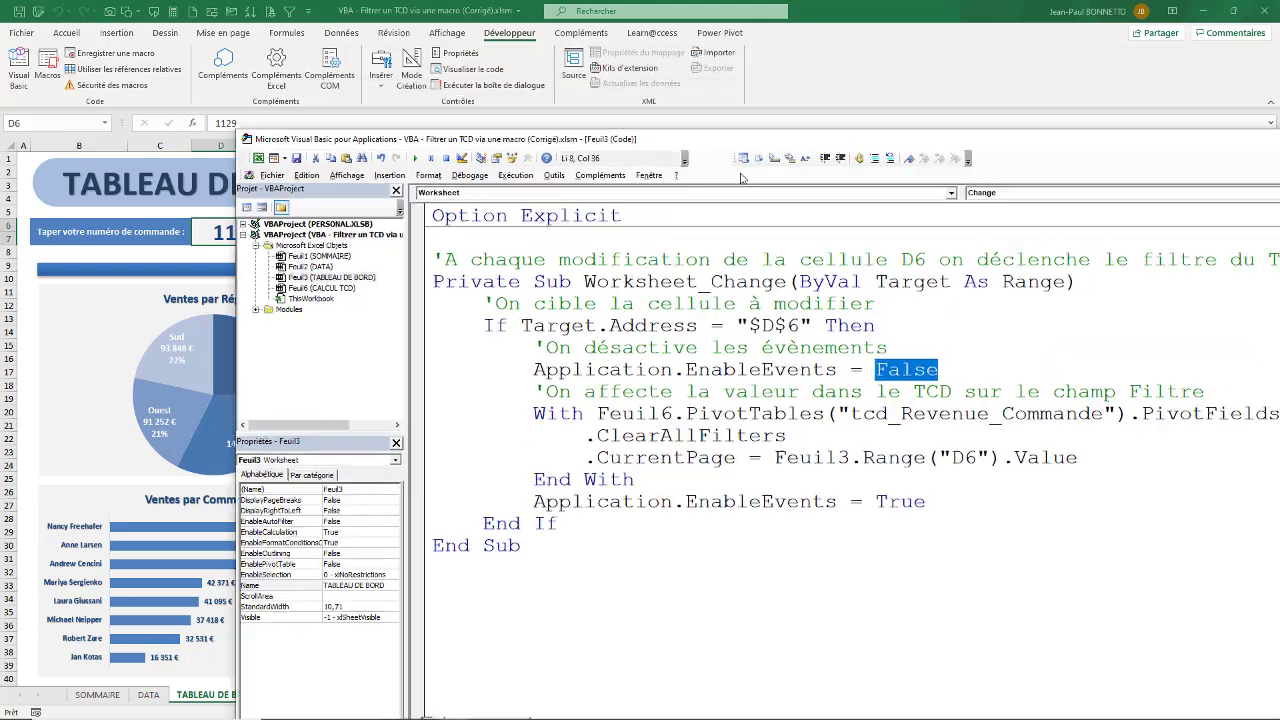
- Widen the code view, then hide the VBA editor with Alt+F11 to return to Excel
left_click_drag(858, 70, 558, 122)
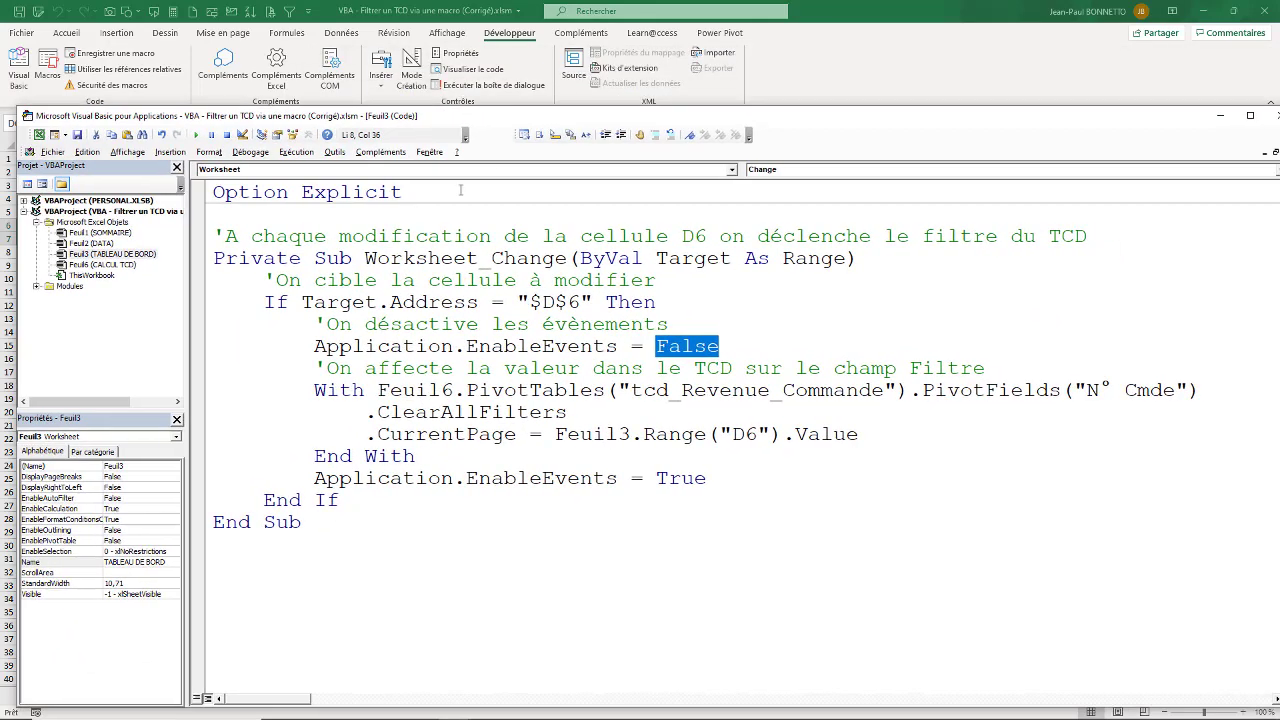
left_click_drag(192, 310, 164, 310)
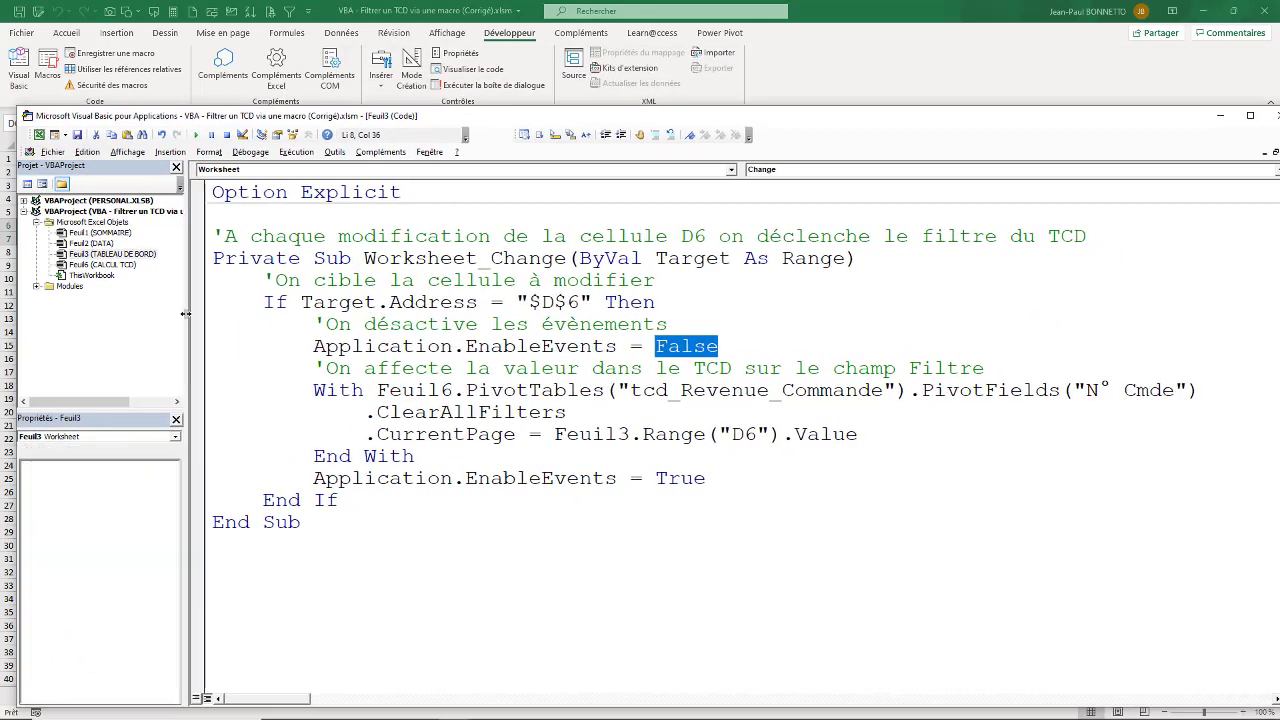
left_click(527, 390)
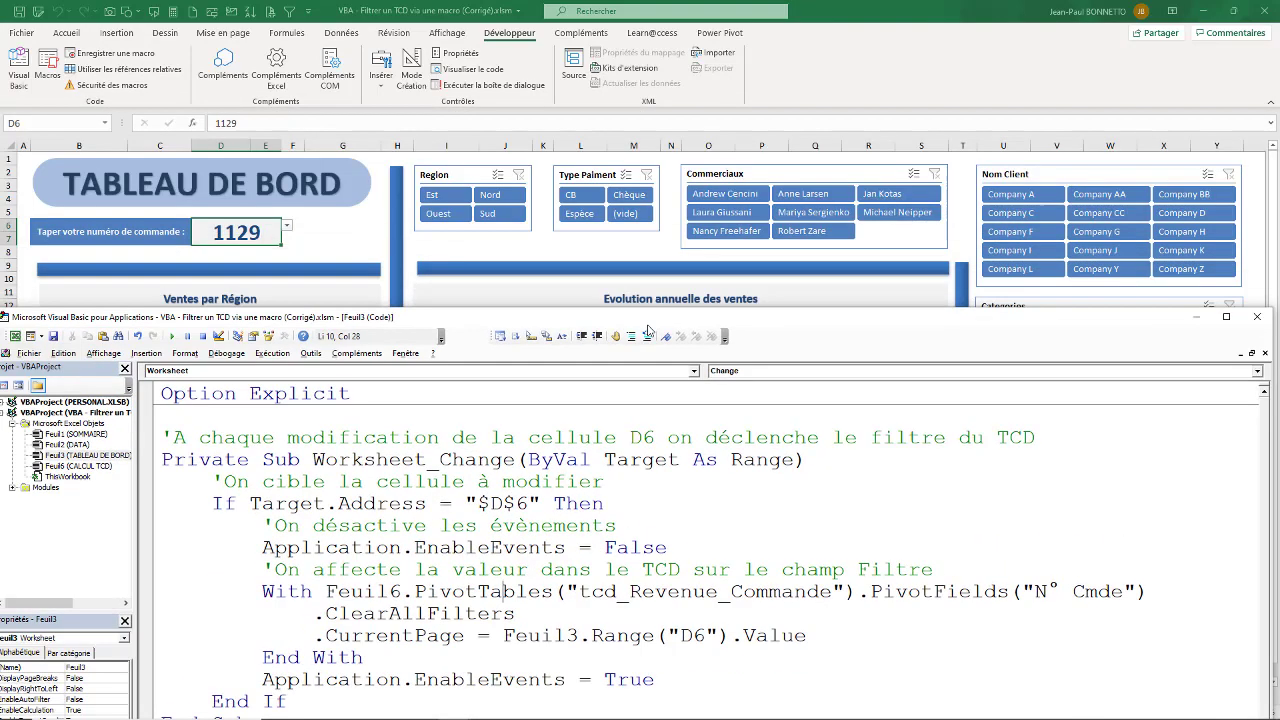
left_click_drag(658, 116, 658, 258)
key("alt+F11")
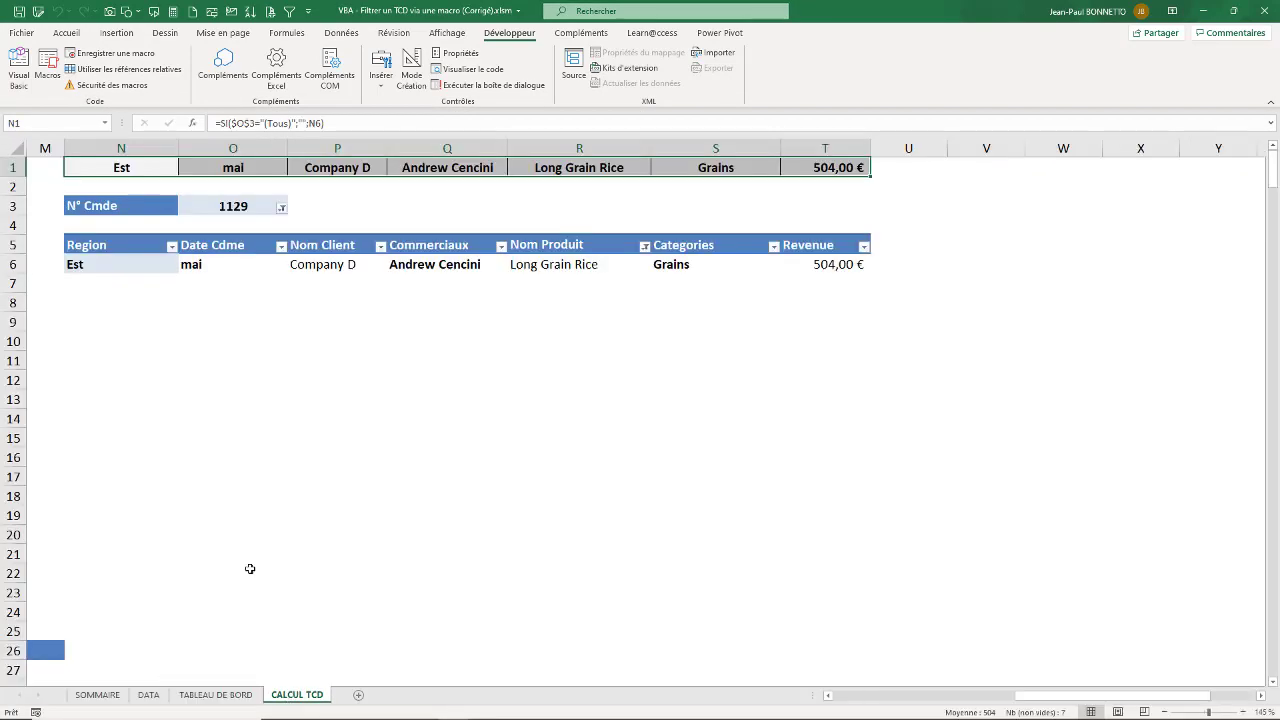
- On CALCUL TCD, inspect the pivot table filtered to N° Cmde 1129 and its rows N5:S6
left_click(296, 694)
left_click(236, 203)
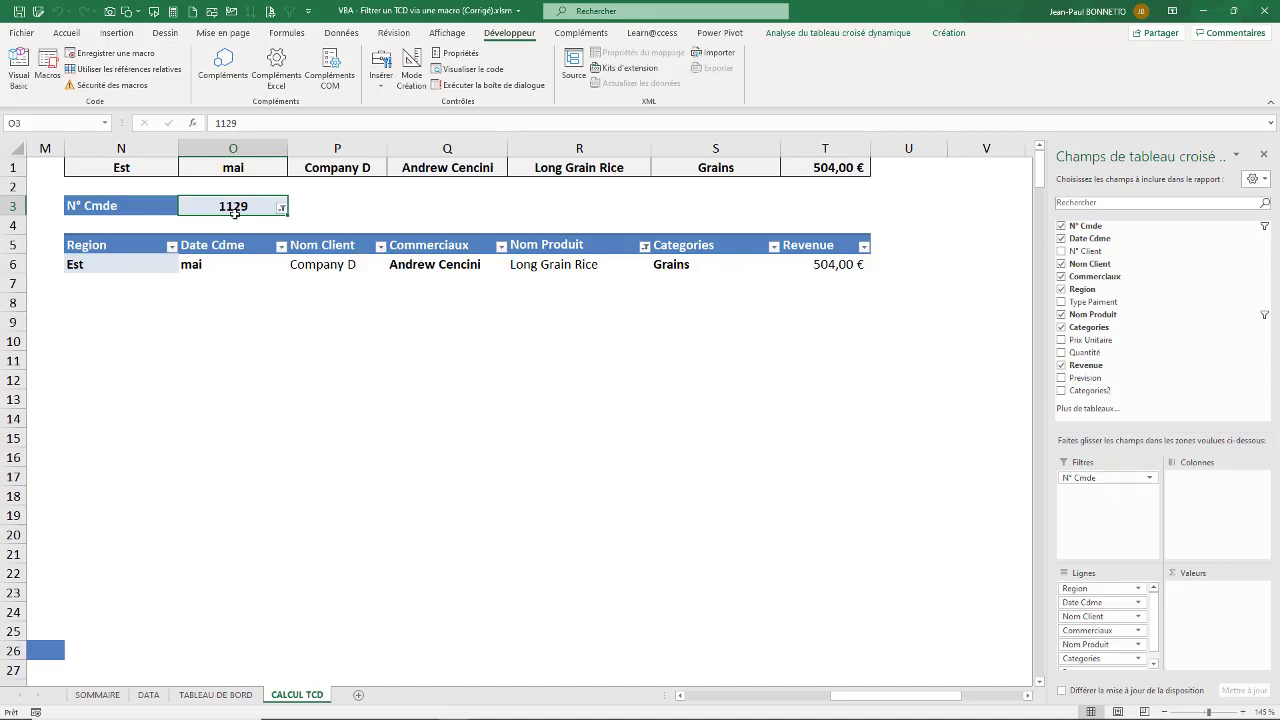
left_click_drag(94, 265, 765, 246)
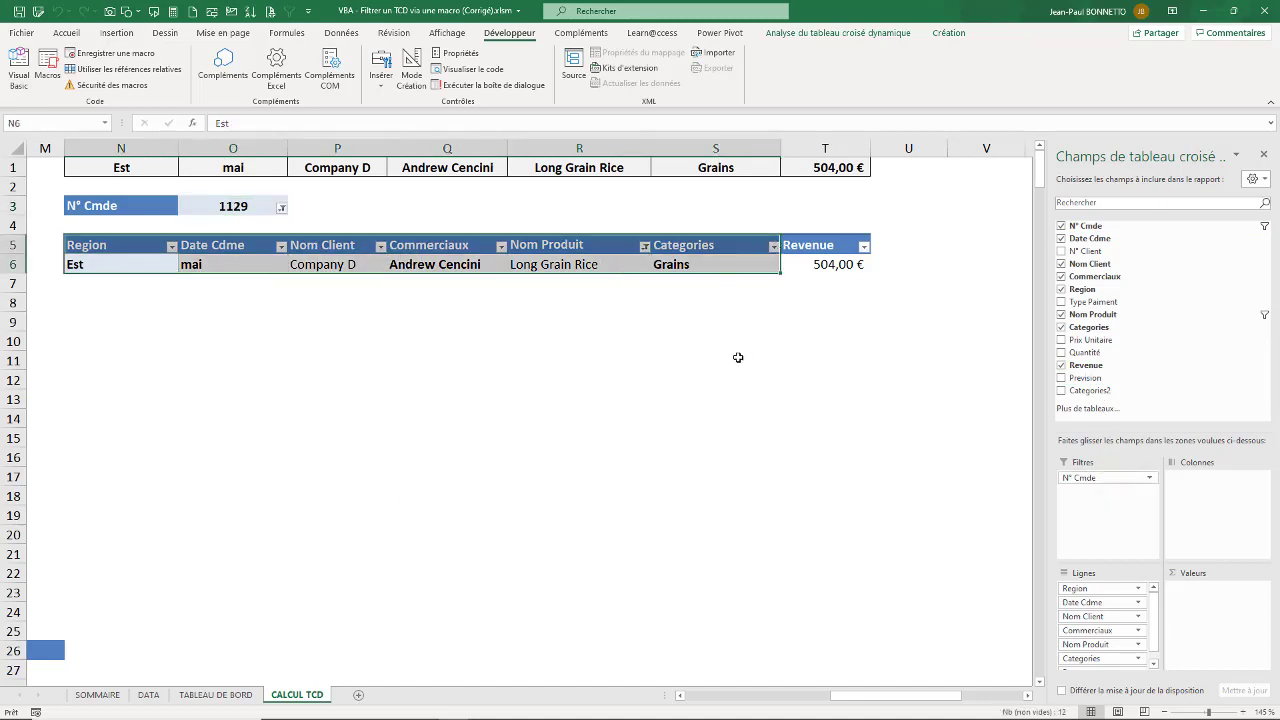
mouse_move(124, 274)
left_mouse_down()
mouse_move(387, 285)
mouse_move(263, 349)
left_mouse_up()
left_click(233, 245)
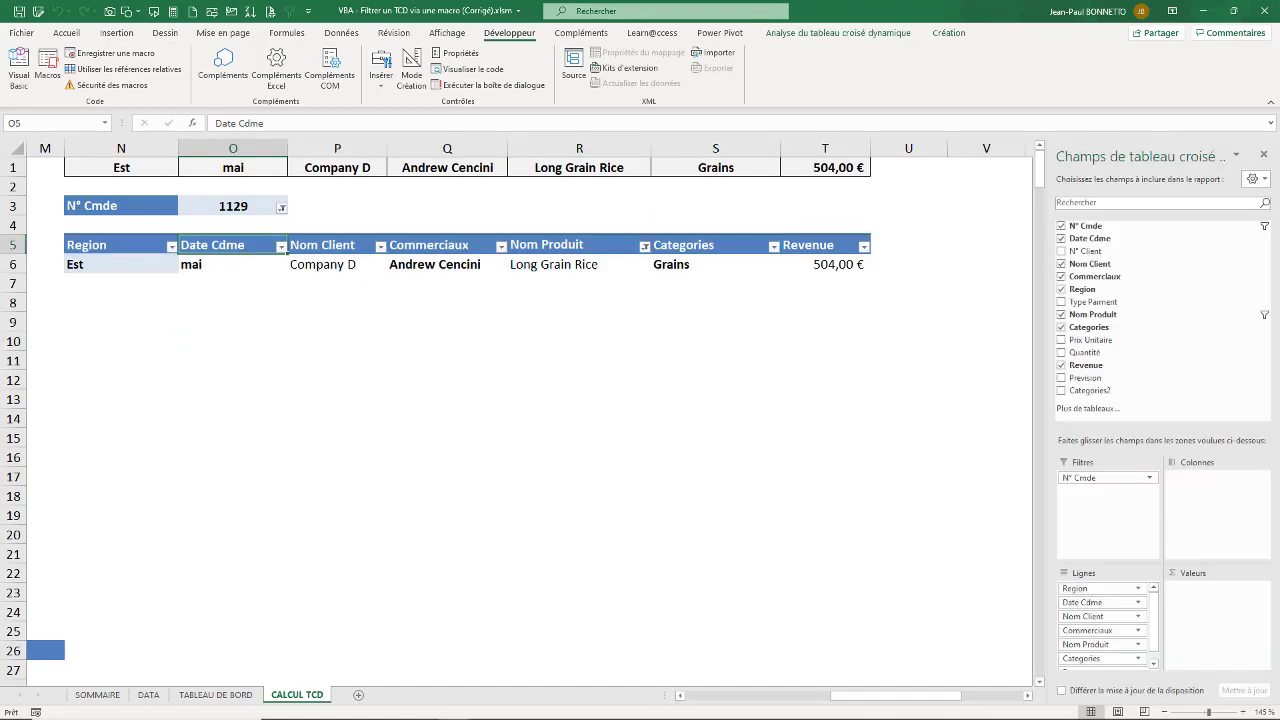
- Bring back the macro code and point out the With Feuil6 statement, with the editor placed over the sheet
mouse_move(453, 710)
left_click(568, 658)
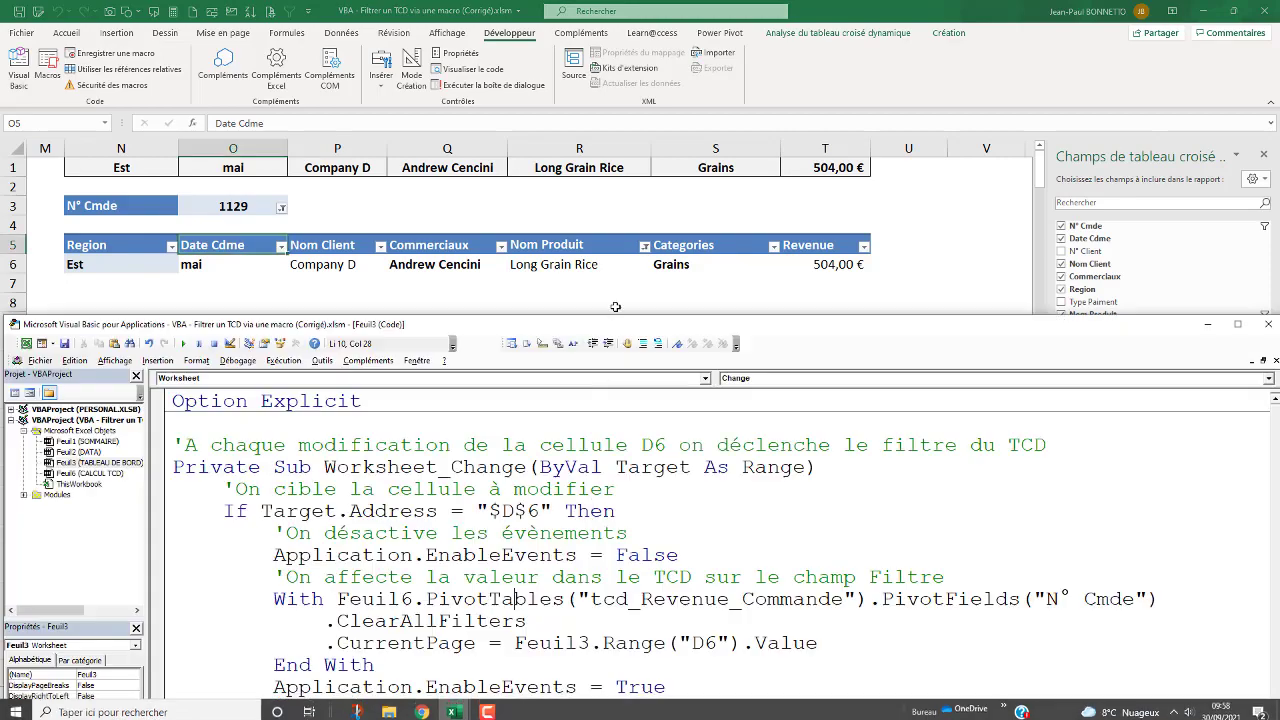
left_click_drag(605, 324, 602, 284)
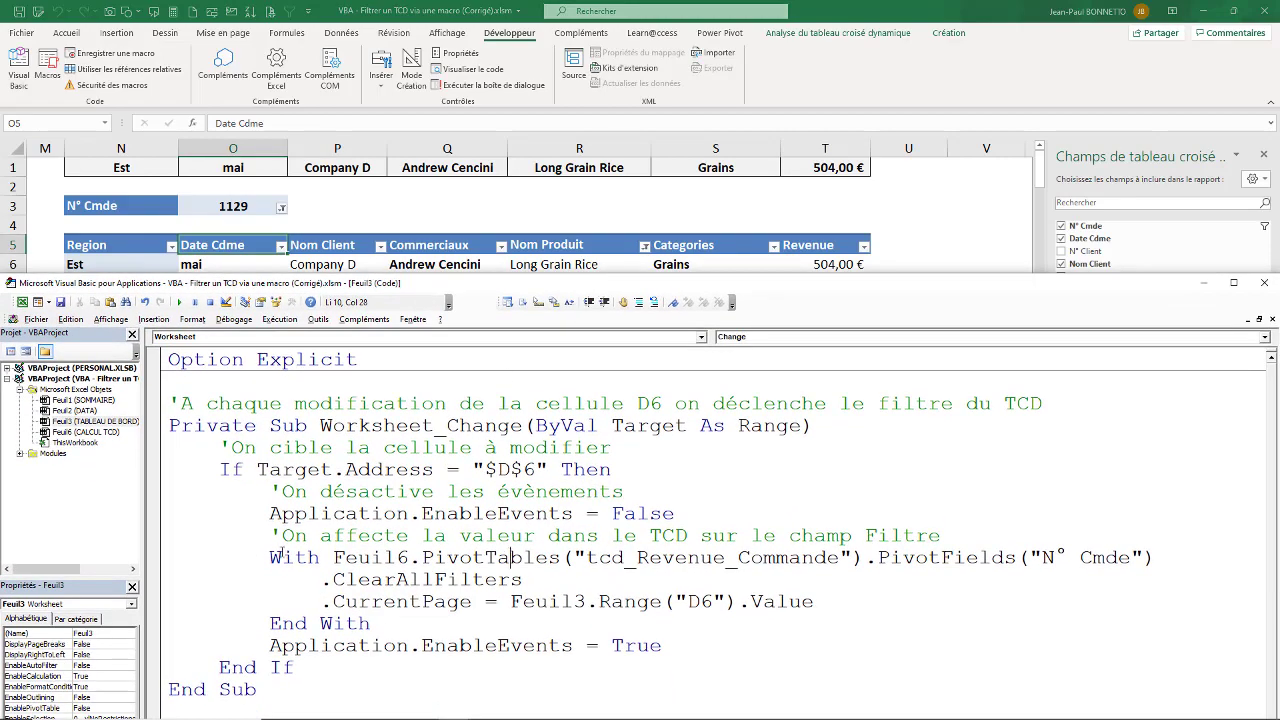
double_click(280, 557)
double_click(400, 557)
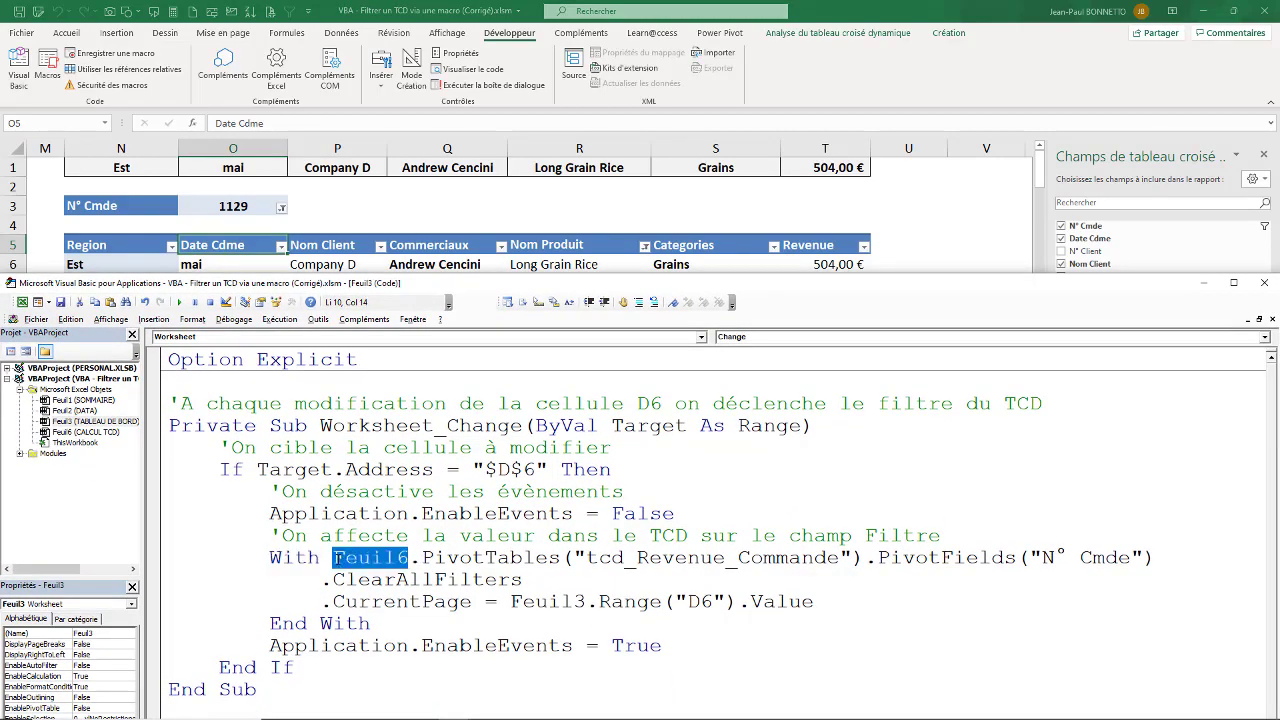
left_click(74, 433)
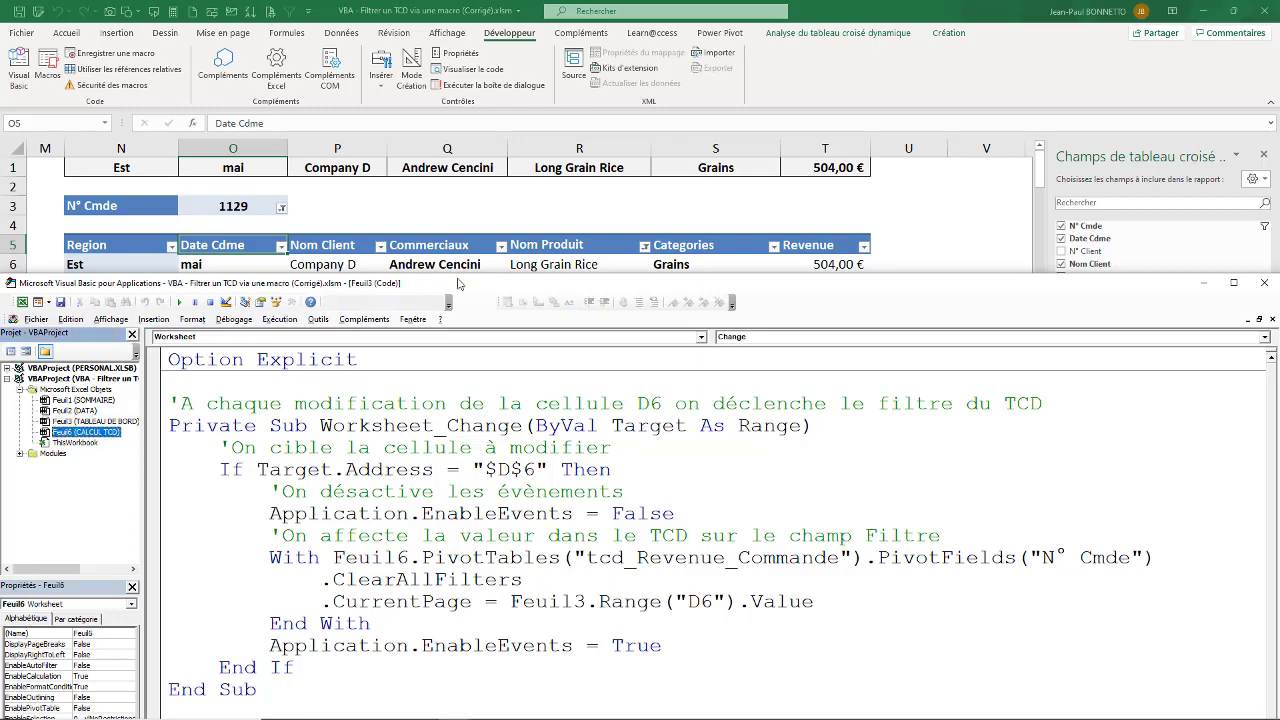
mouse_move(503, 286)
left_mouse_down()
mouse_move(659, 706)
mouse_move(555, 286)
left_mouse_up()
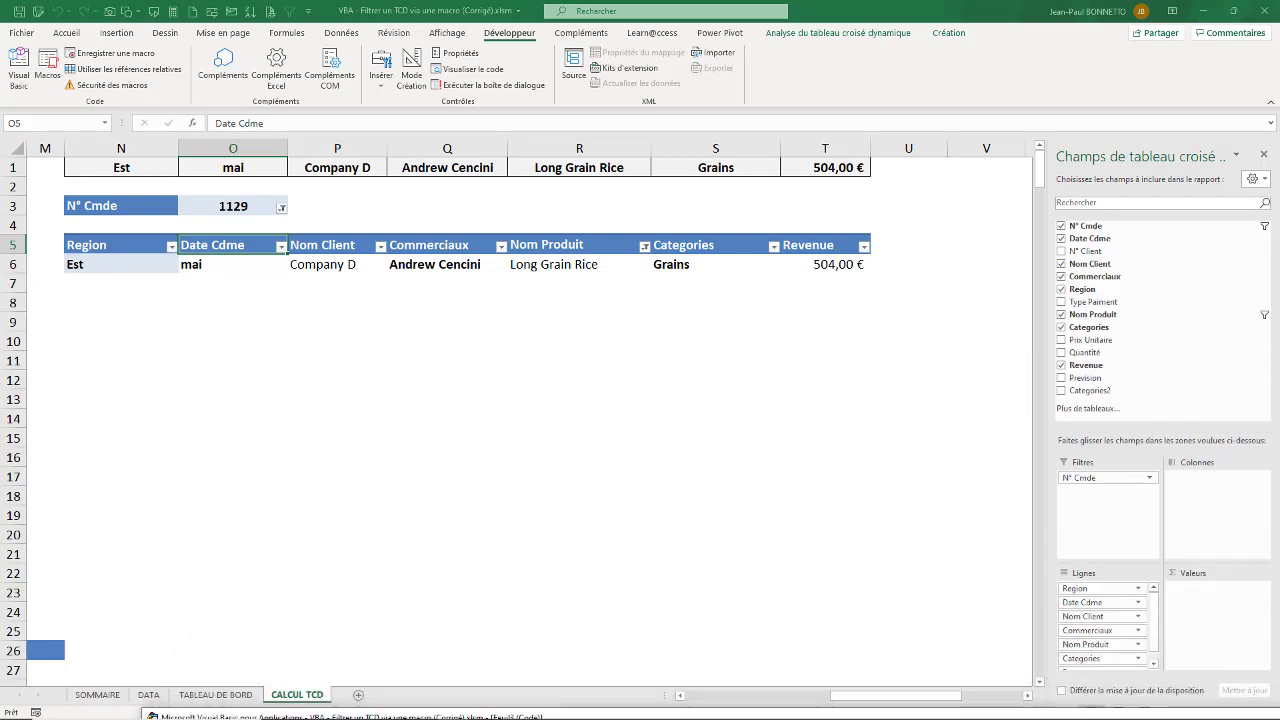
double_click(555, 286)
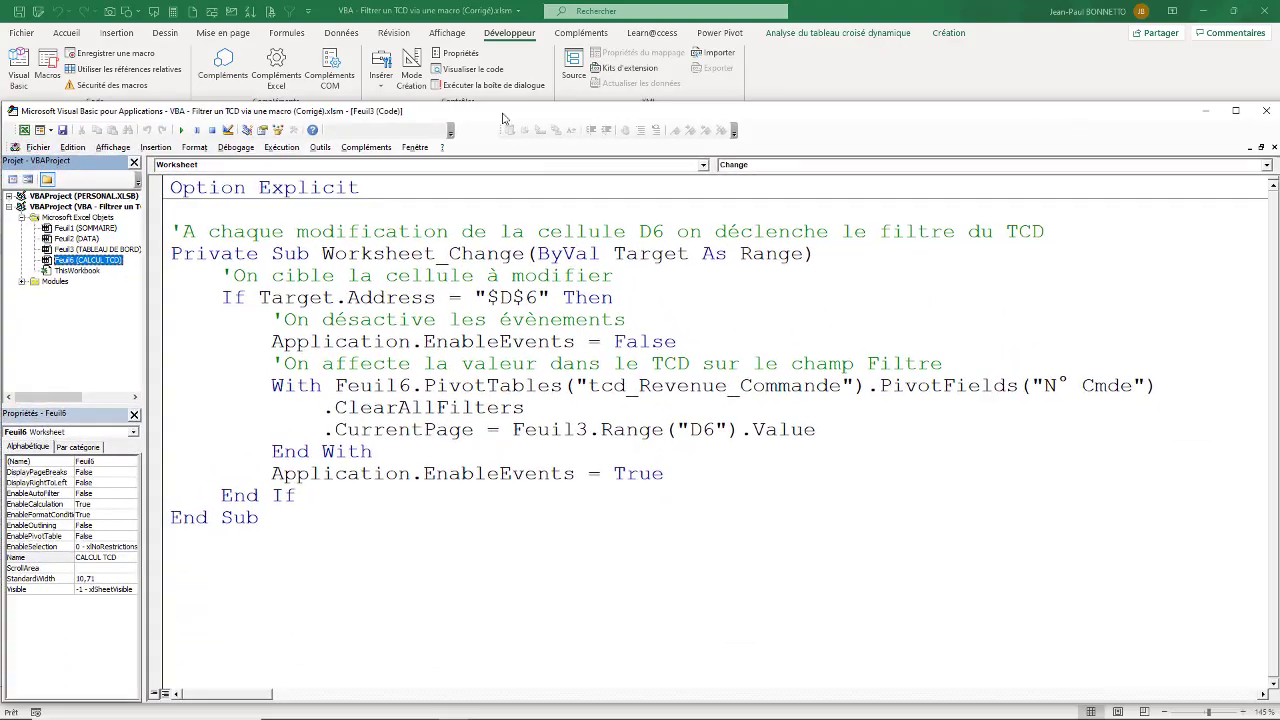
left_click_drag(484, 8, 484, 250)
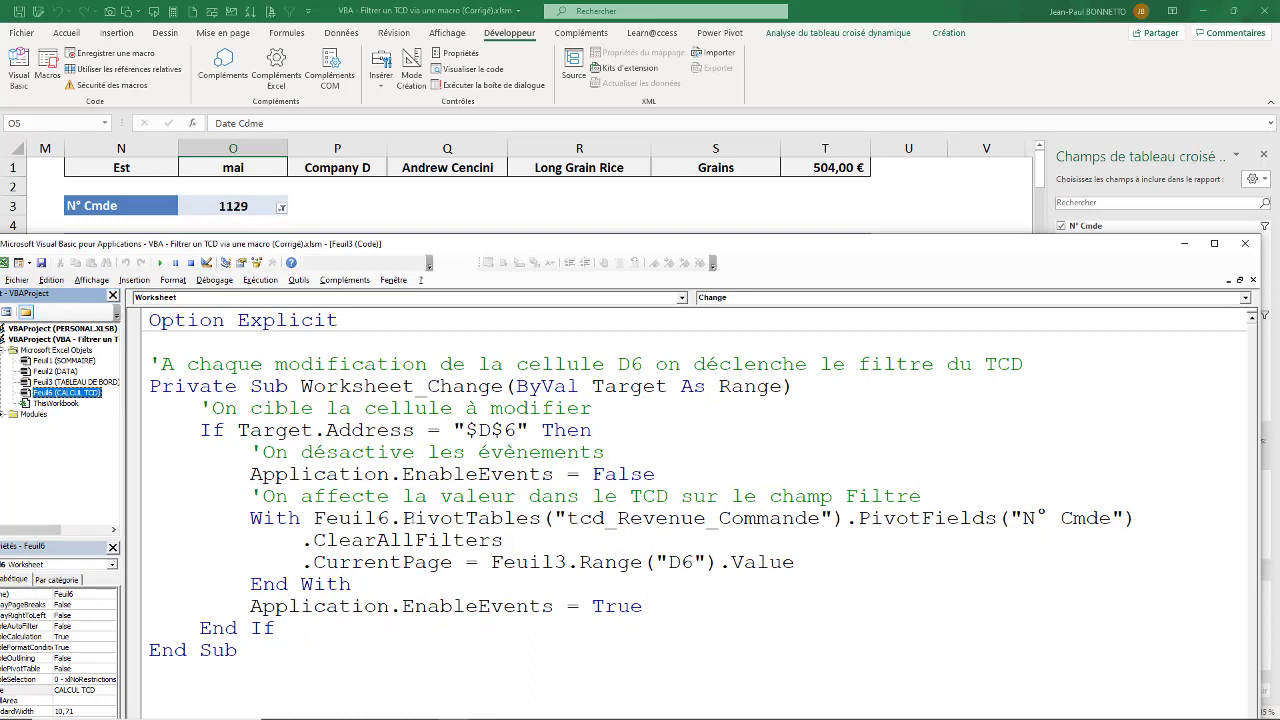
- Highlight the pivot table name in the PivotTables reference, then open the Company D cell's pivot context menu
left_click_drag(402, 518, 541, 518)
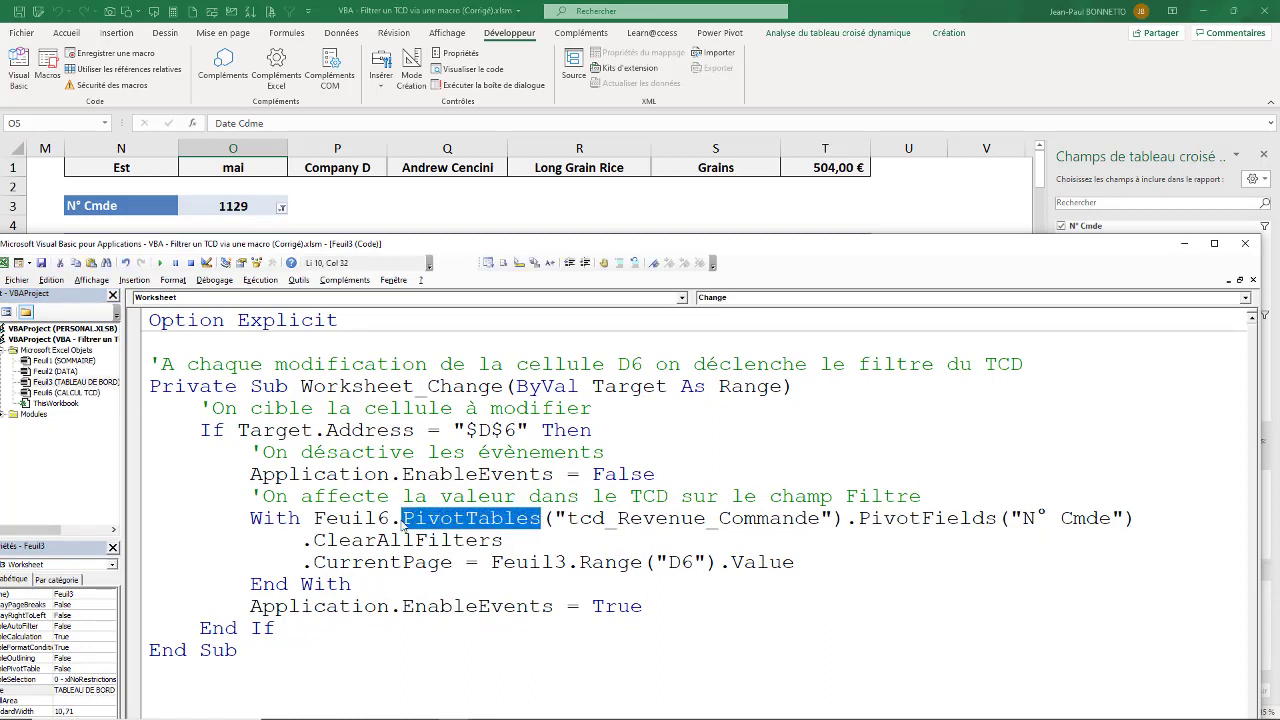
left_click(567, 518)
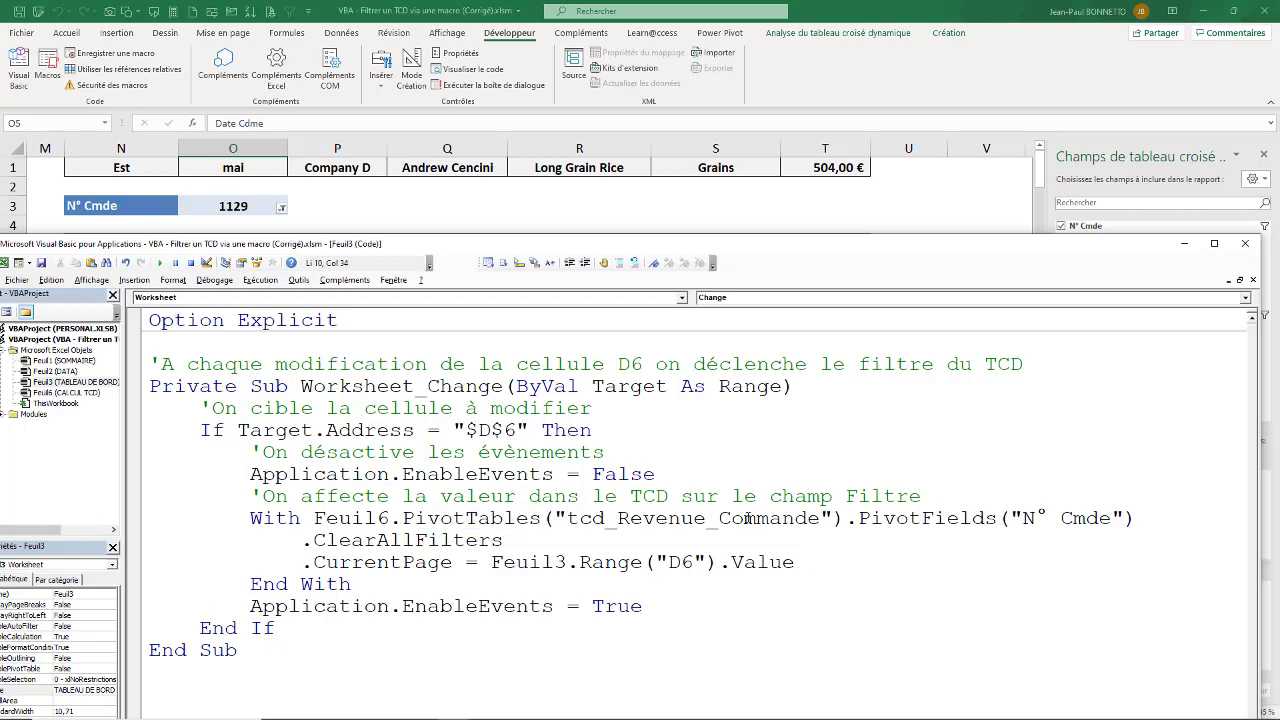
left_click_drag(822, 518, 555, 518)
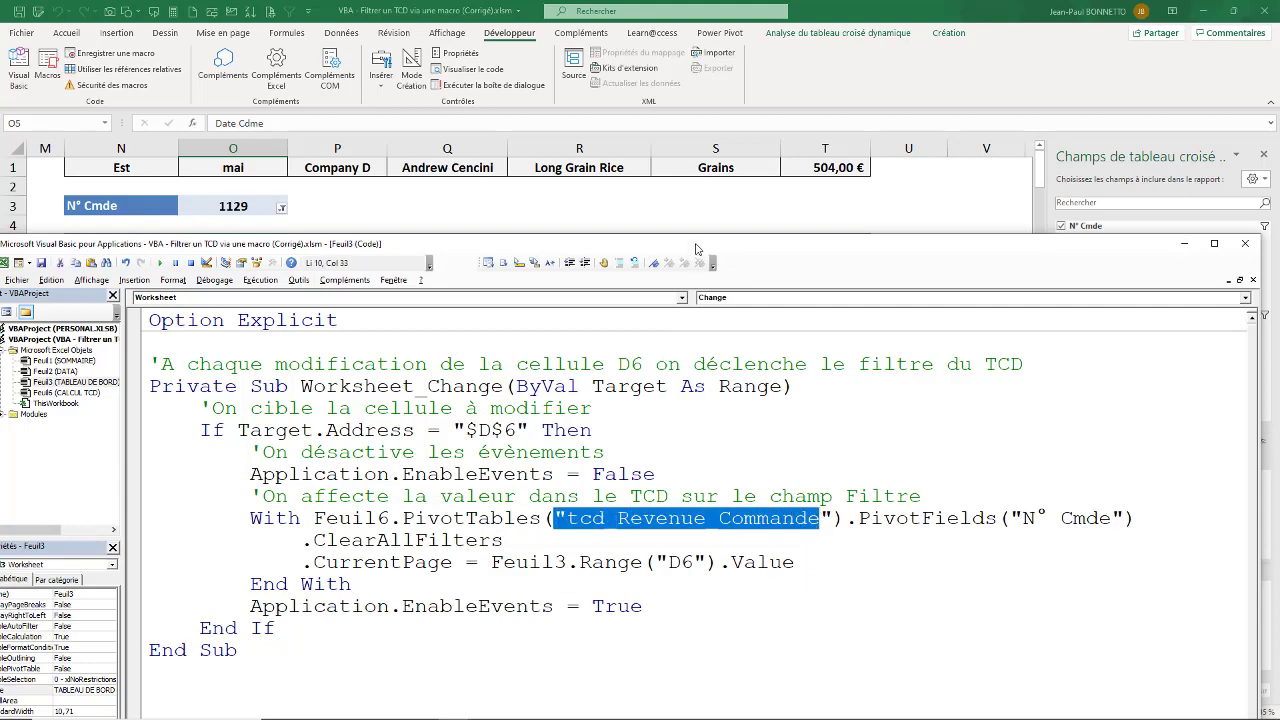
left_click_drag(699, 244, 691, 382)
left_click(522, 328)
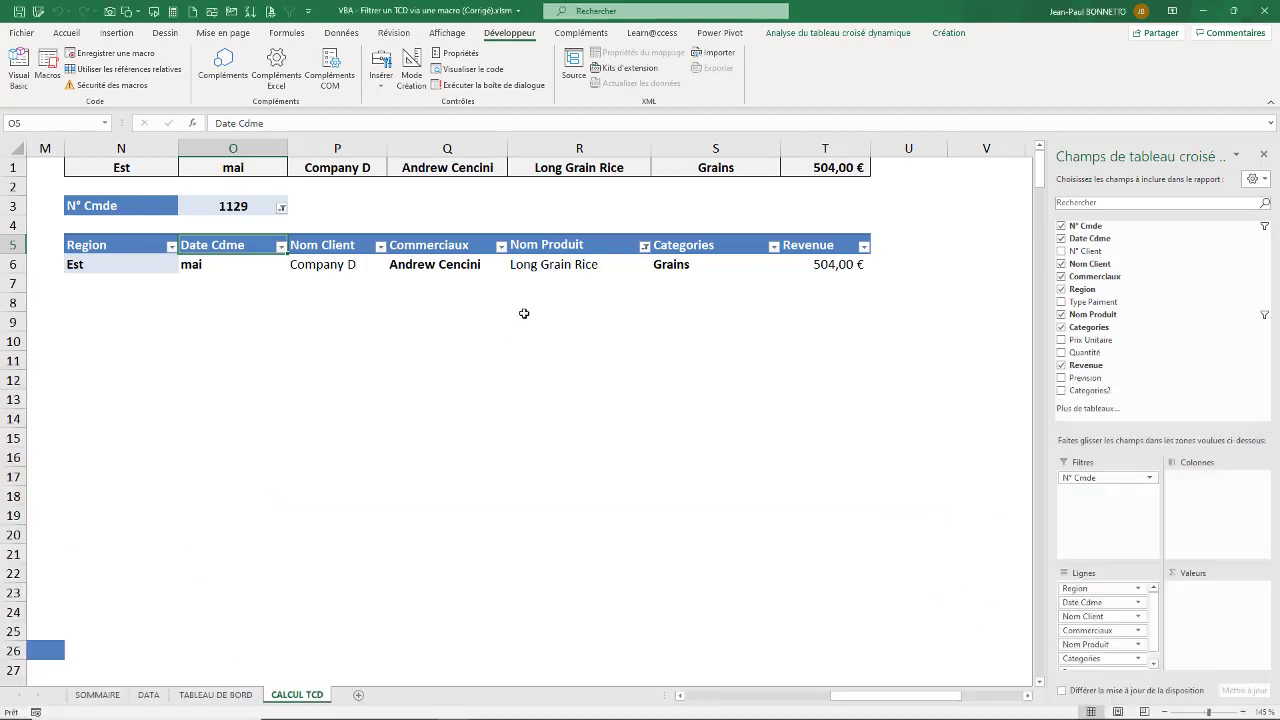
left_click(362, 264)
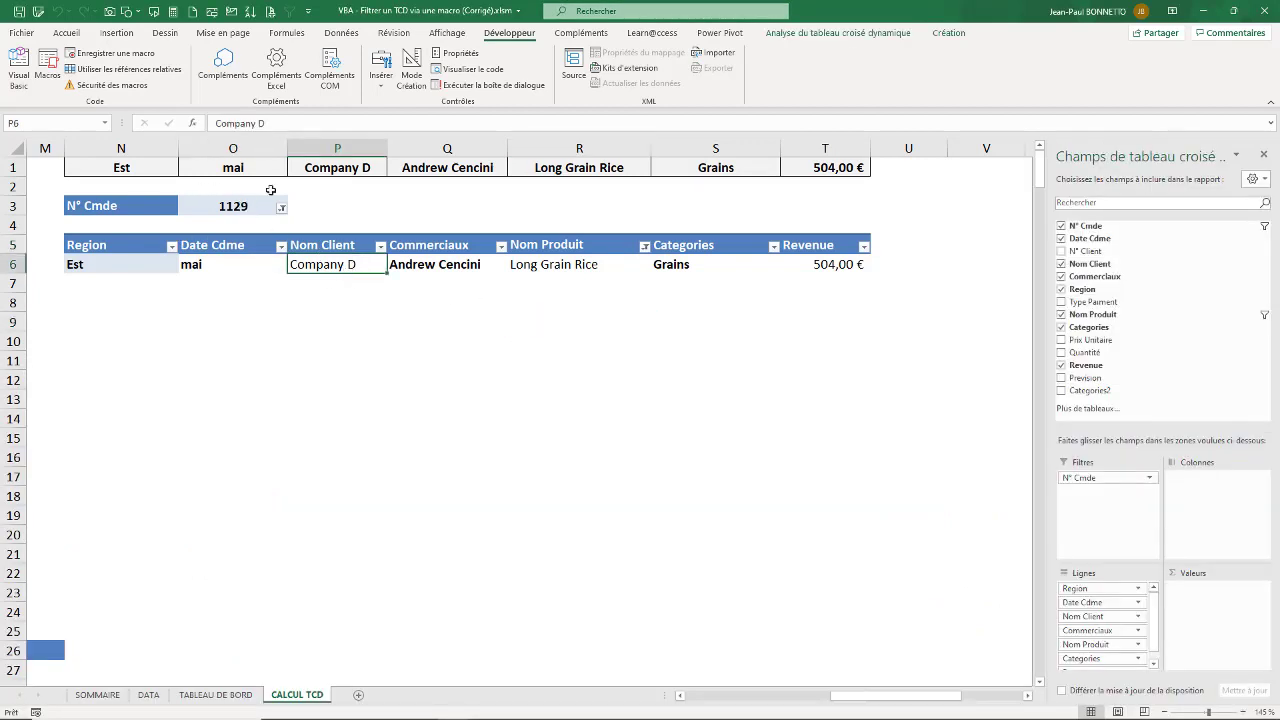
right_click(339, 265)
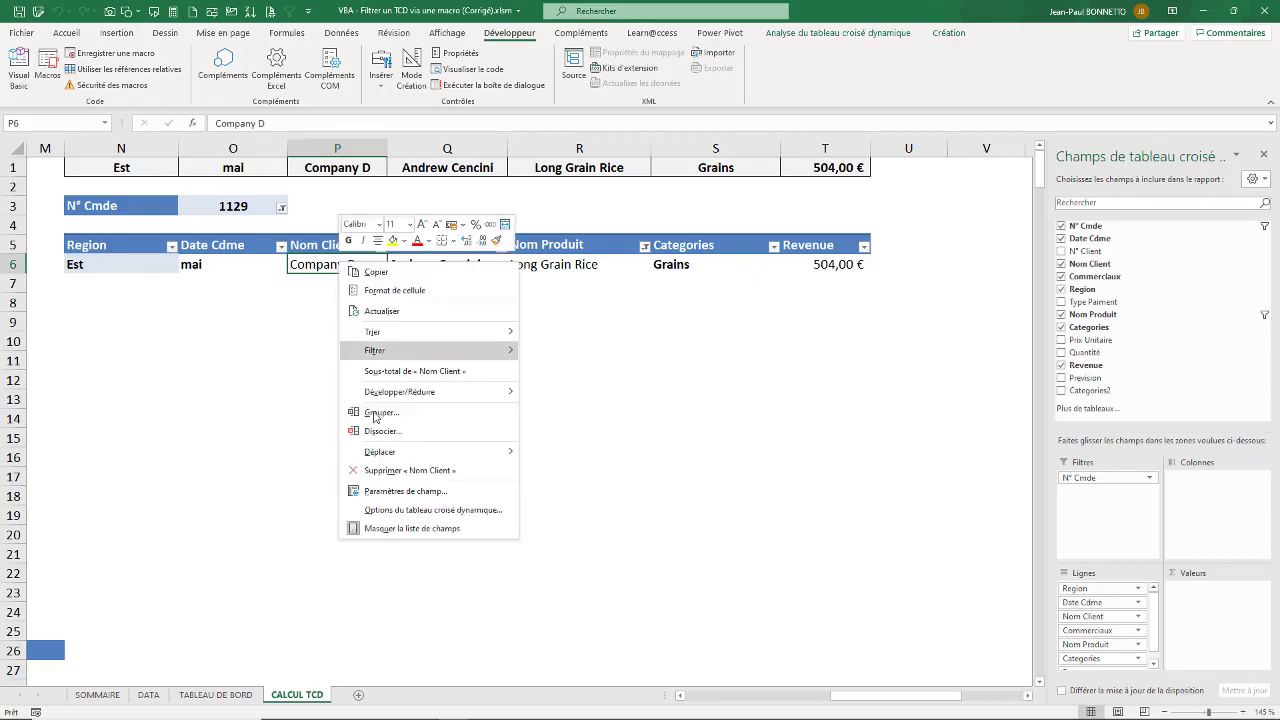
- Confirm in PivotTable Options that the name is tcd_Revenue_Commande, then cancel without changes
left_click(406, 510)
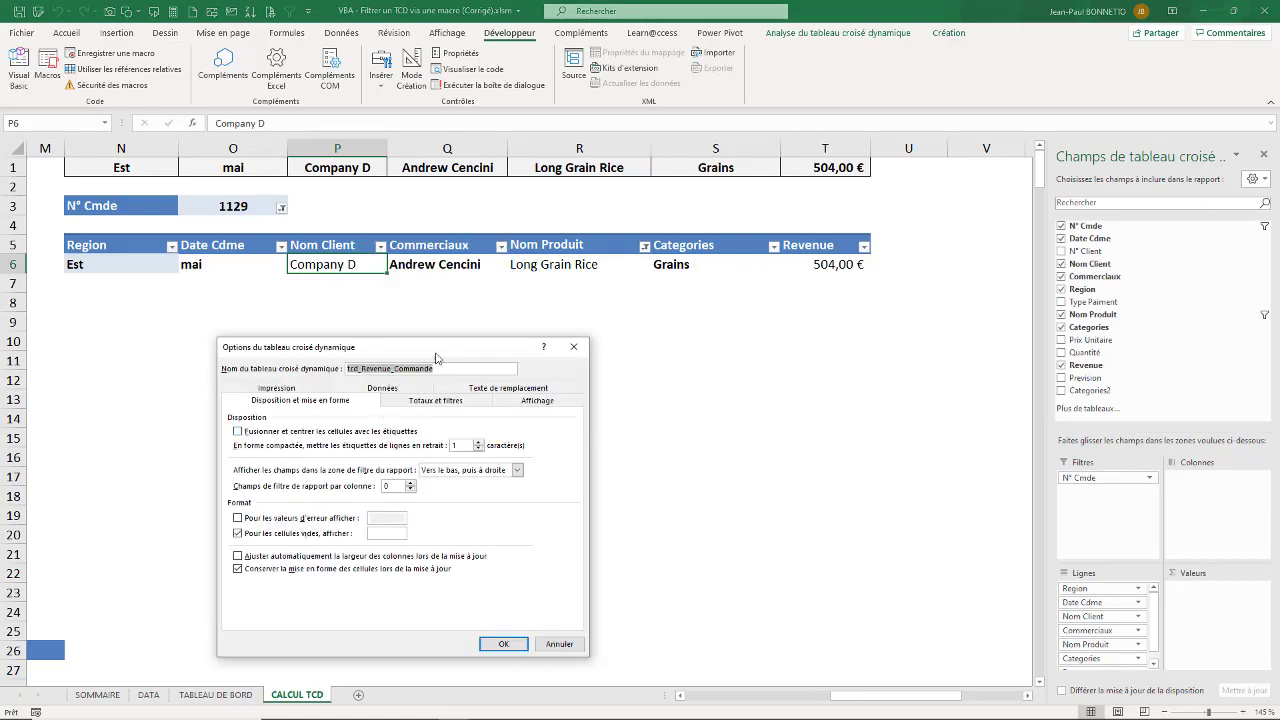
left_click_drag(418, 347, 454, 365)
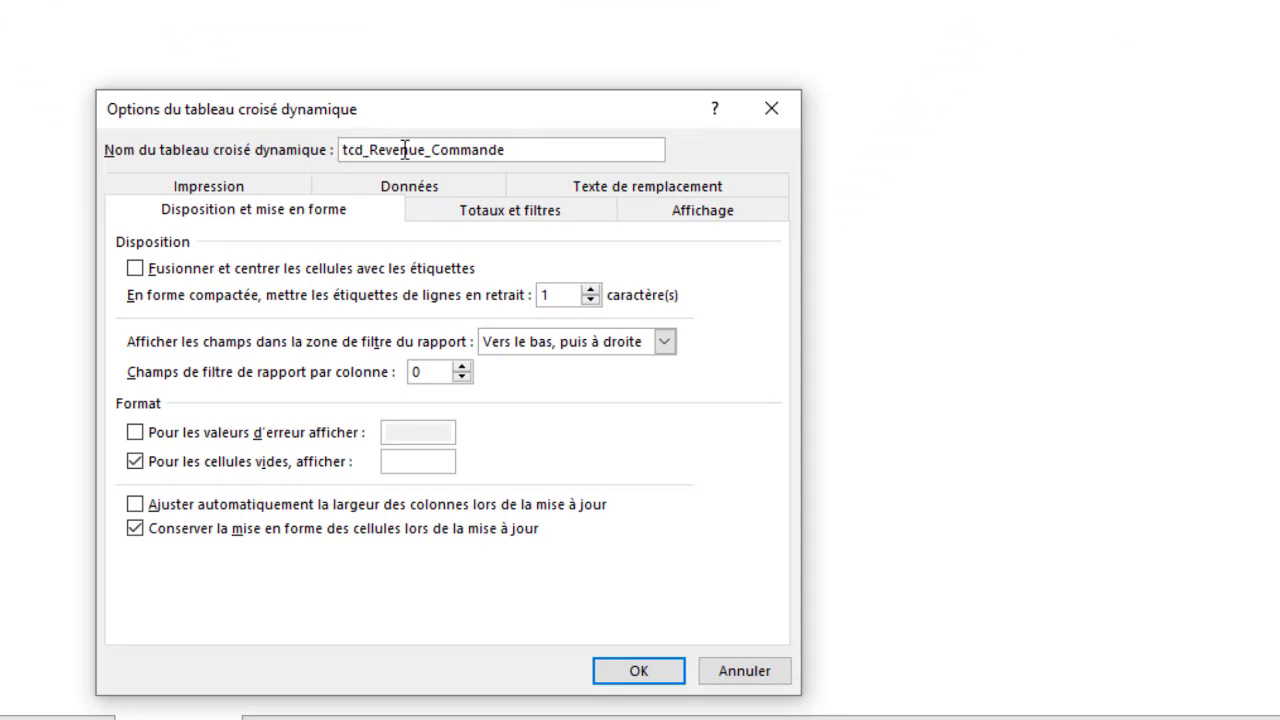
left_click_drag(523, 152, 213, 160)
key("End")
double_click(537, 145)
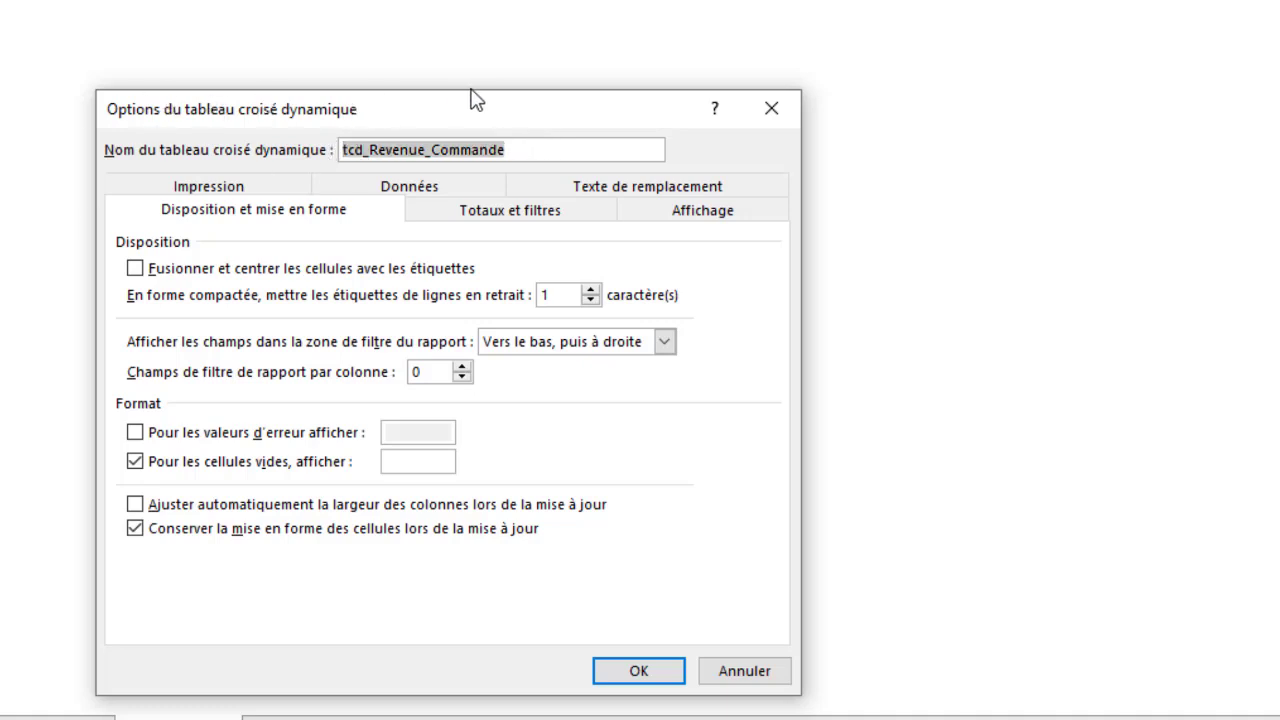
left_click_drag(472, 100, 419, 93)
left_click(571, 101)
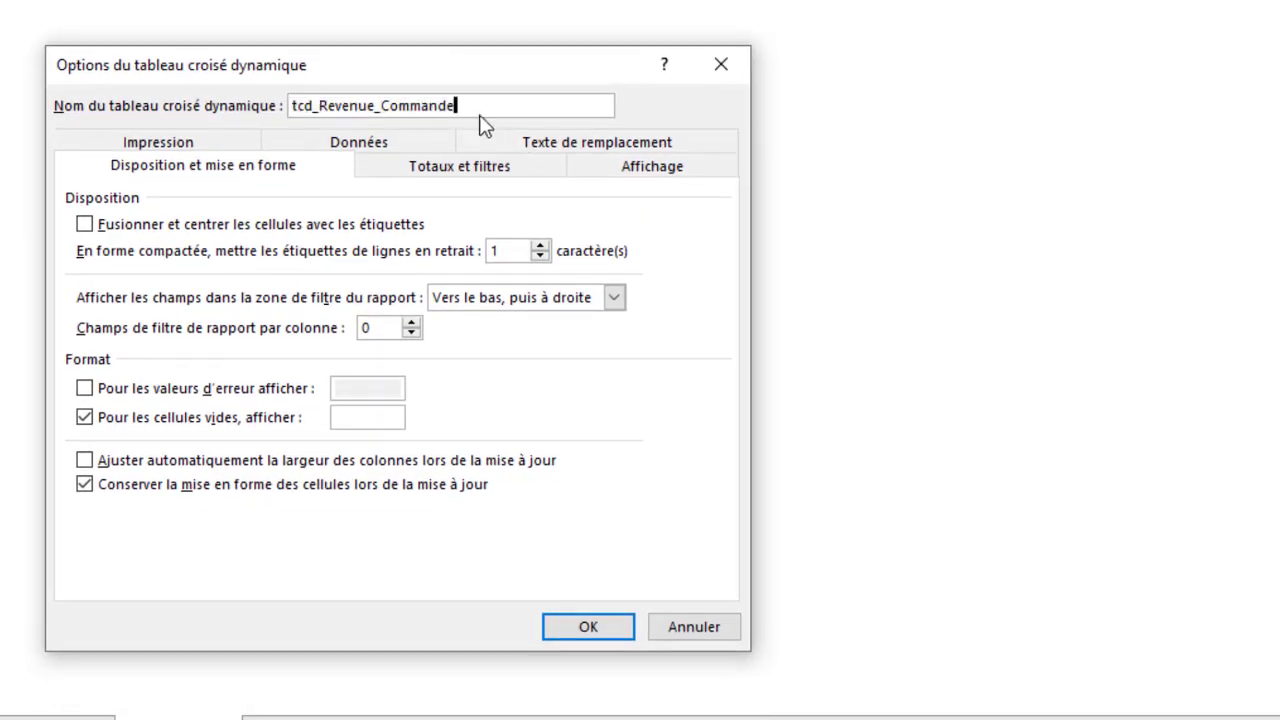
left_click_drag(456, 105, 200, 114)
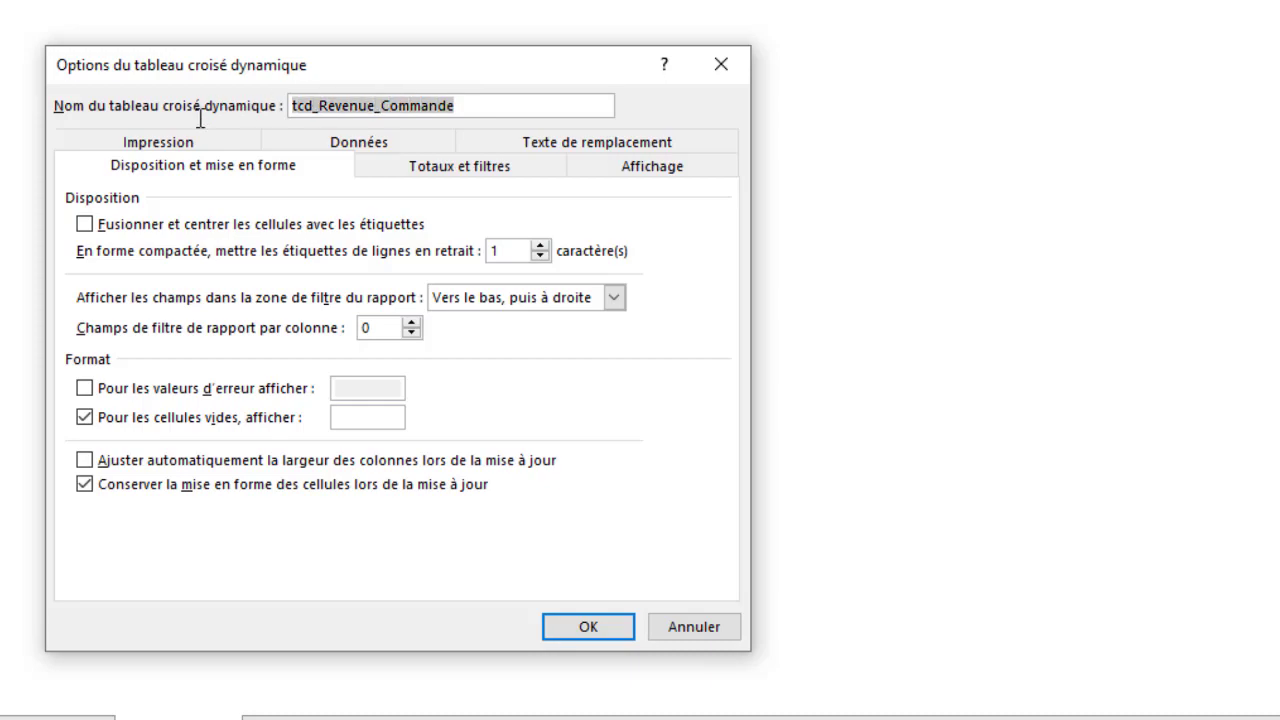
key("End")
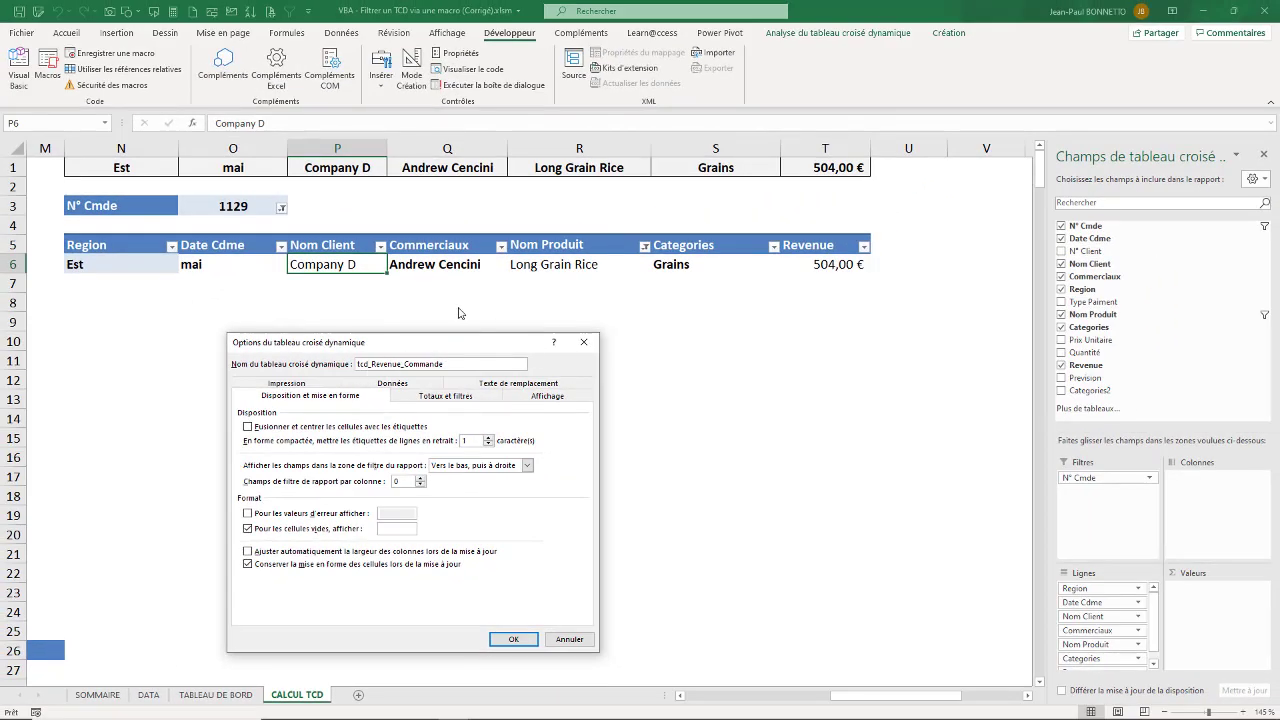
left_click(572, 639)
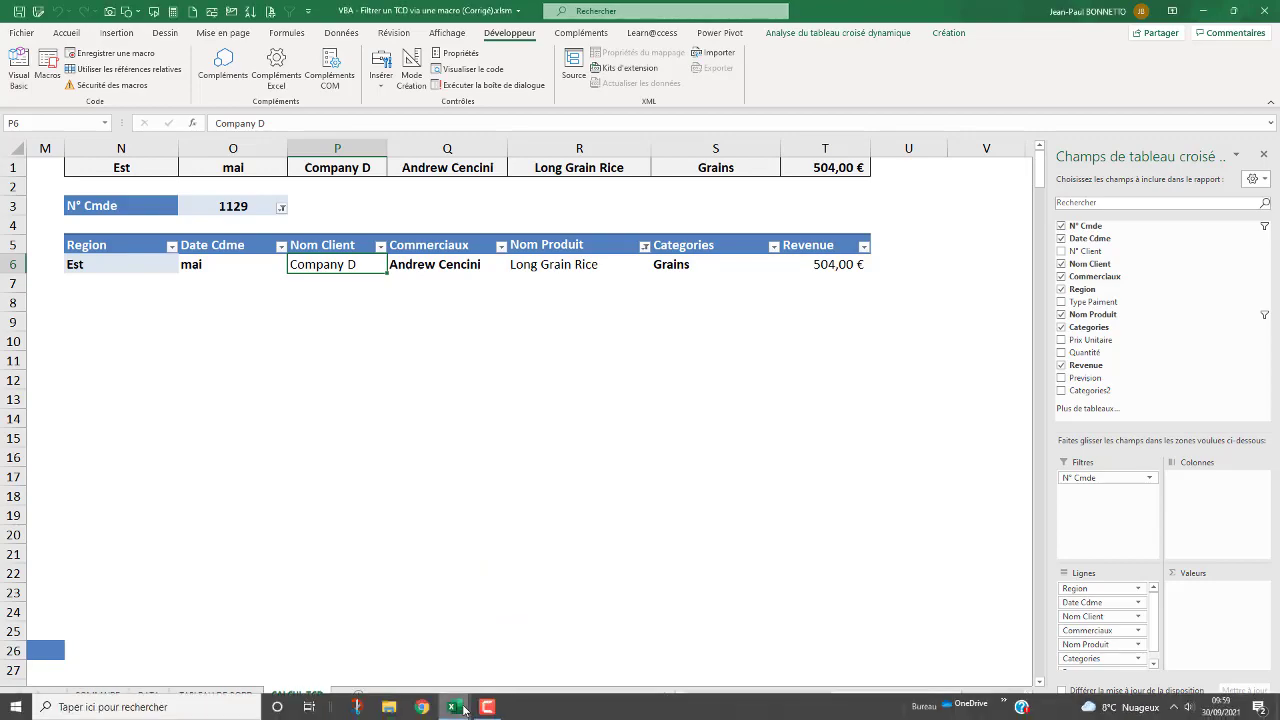
- Bring the macro code back and highlight the pivot field reference through ClearAllFilters
mouse_move(460, 708)
left_click(540, 665)
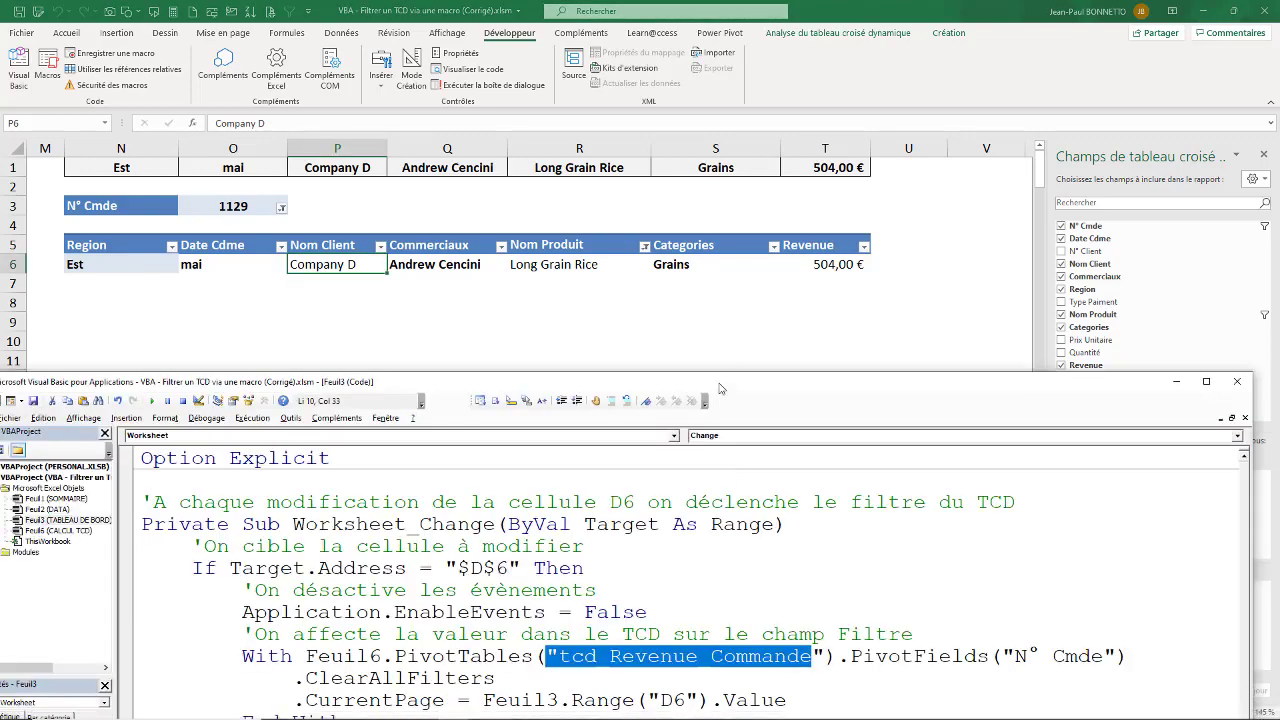
left_click_drag(718, 390, 750, 253)
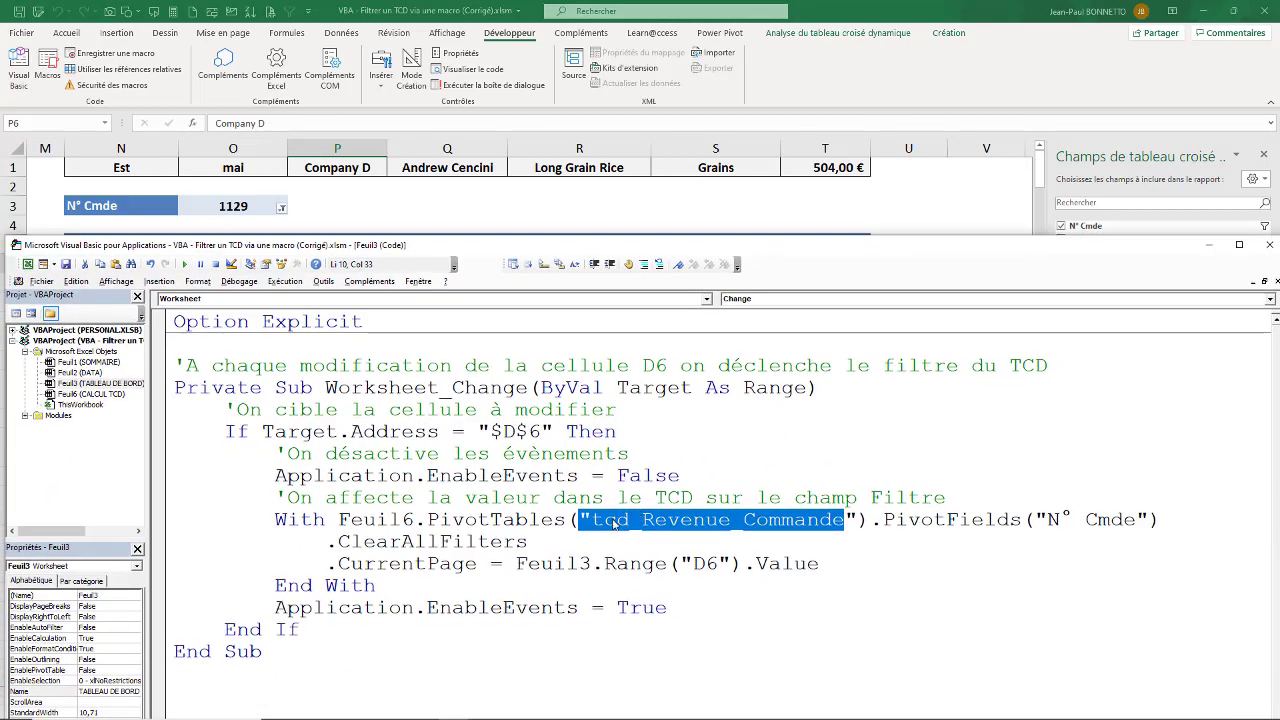
left_click(614, 524)
left_click_drag(592, 519, 822, 540)
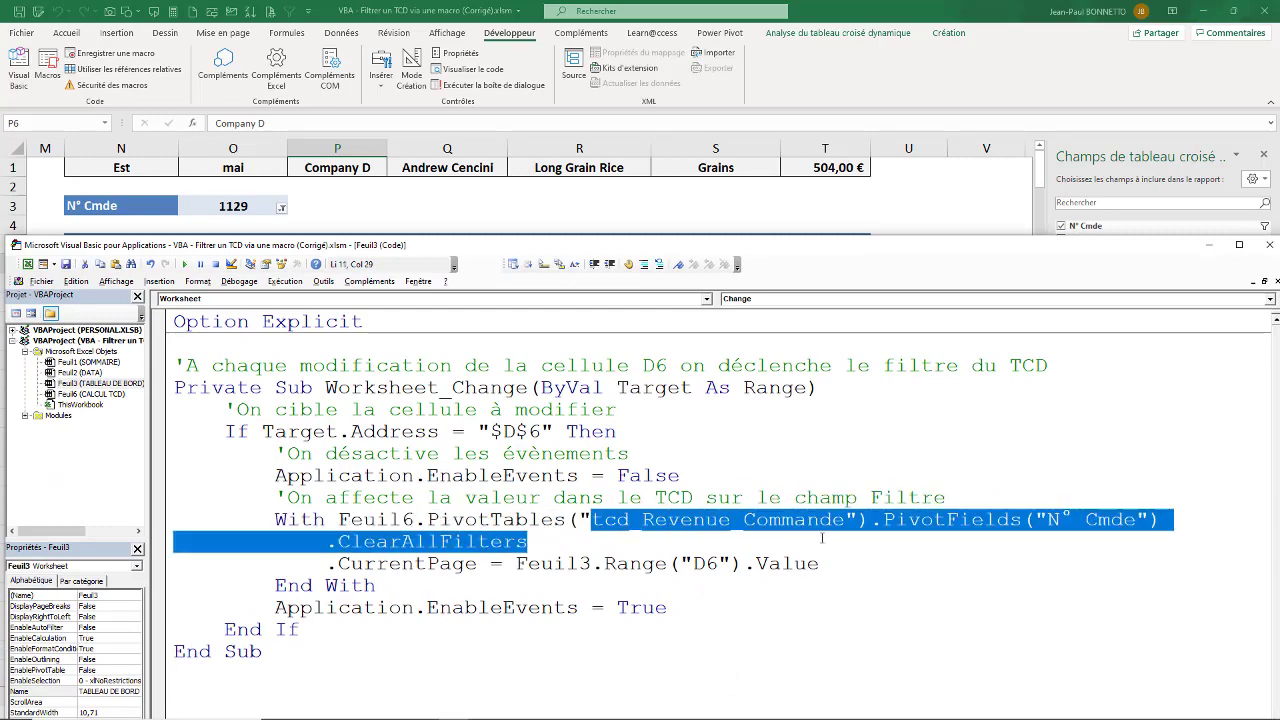
left_click(800, 476)
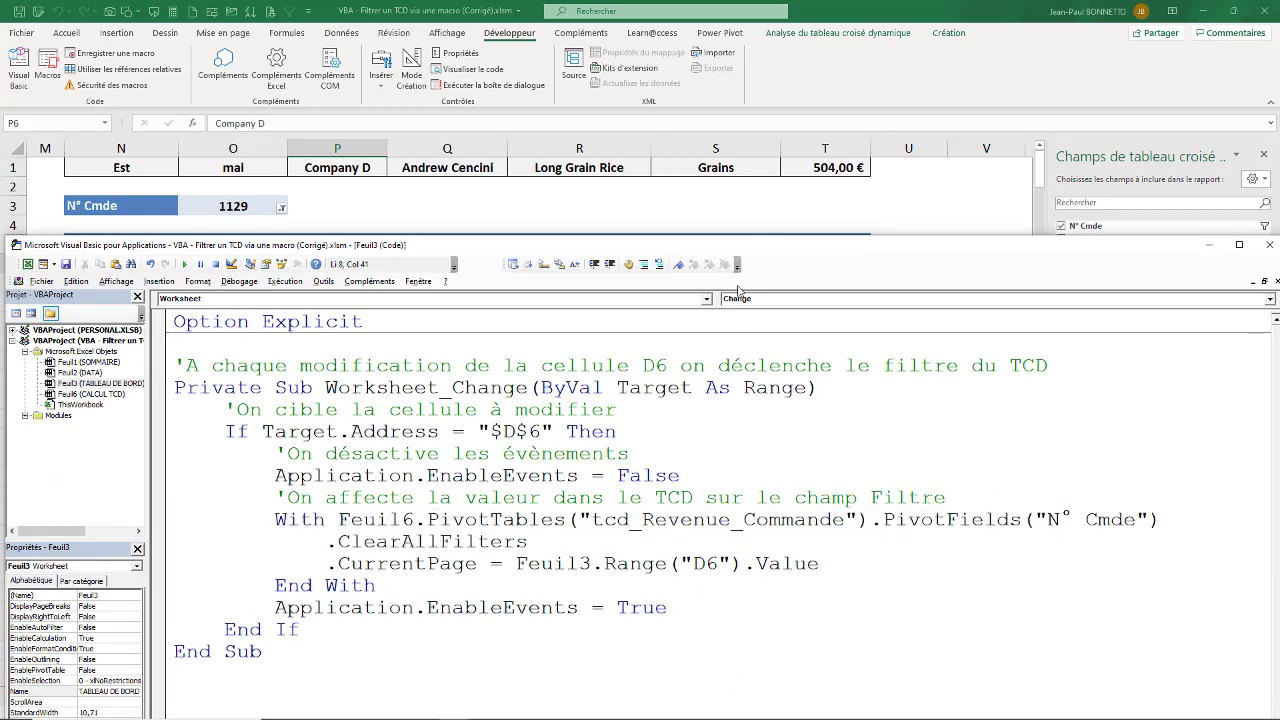
mouse_move(765, 236)
left_mouse_down()
mouse_move(790, 510)
mouse_move(785, 498)
left_mouse_up()
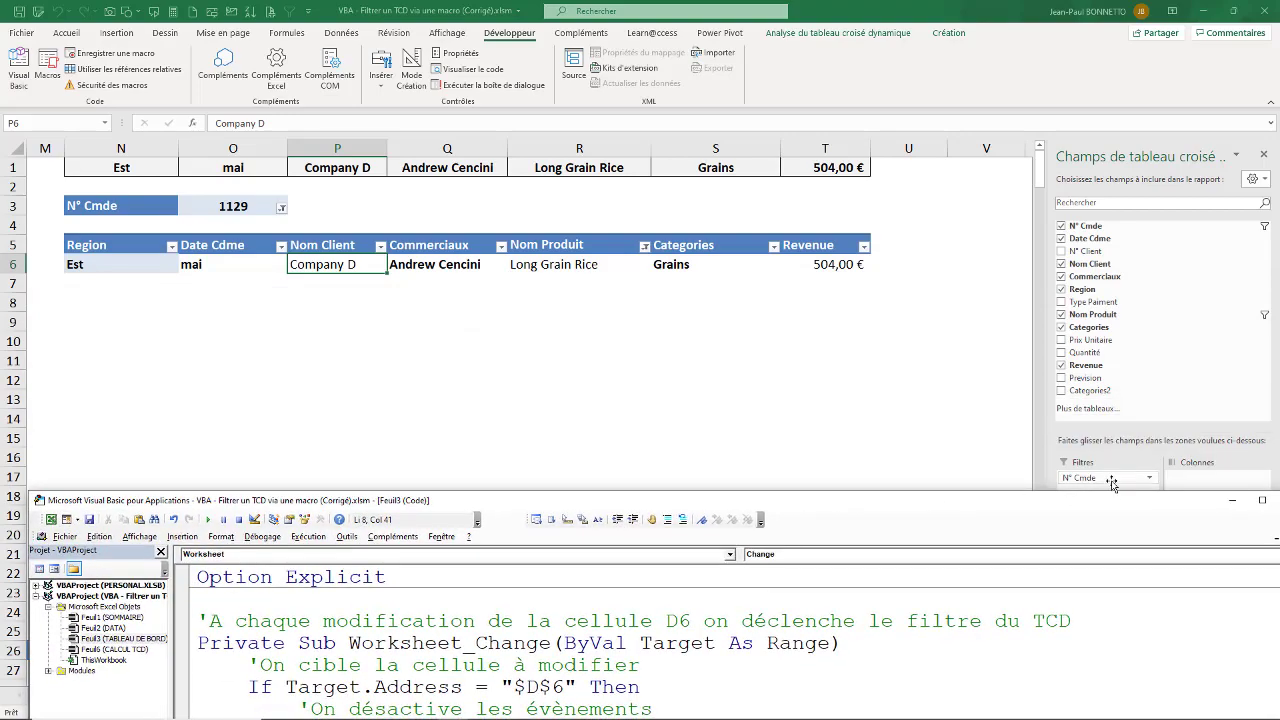
left_click_drag(992, 501, 961, 237)
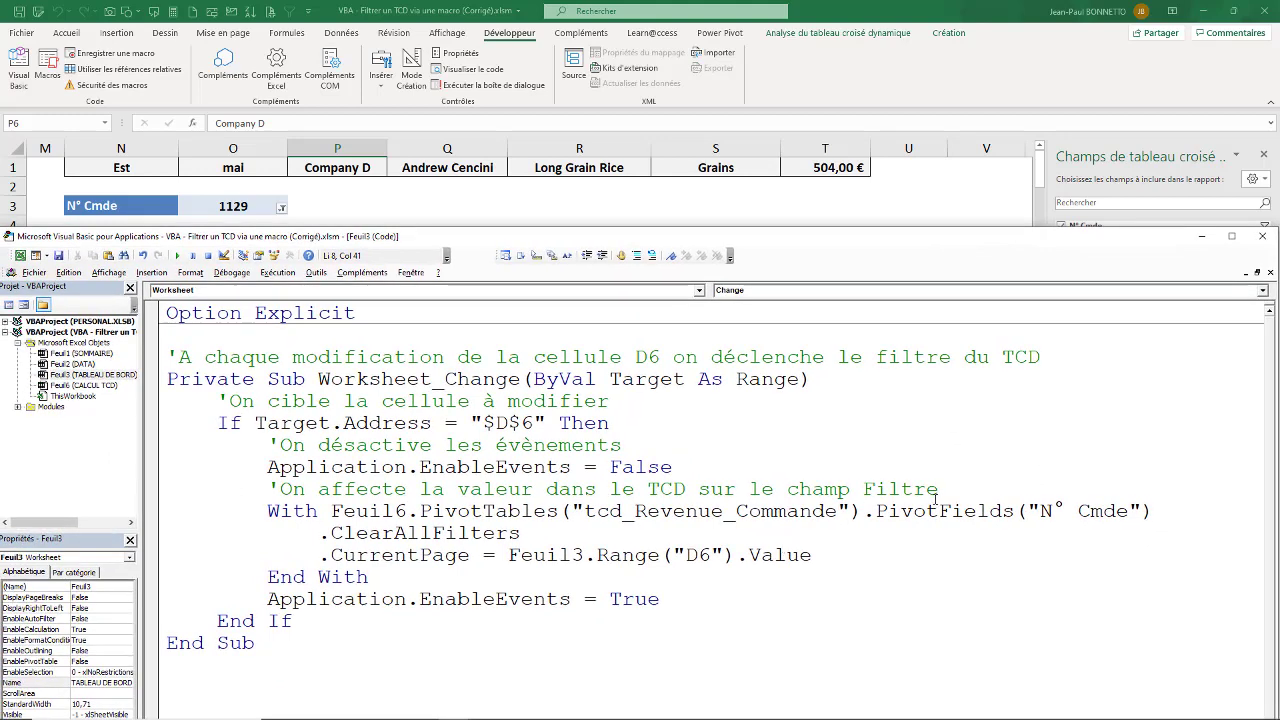
- Highlight the PivotFields("N° Cmde") reference and put the cursor at the end of the With line
left_click_drag(1014, 513, 946, 511)
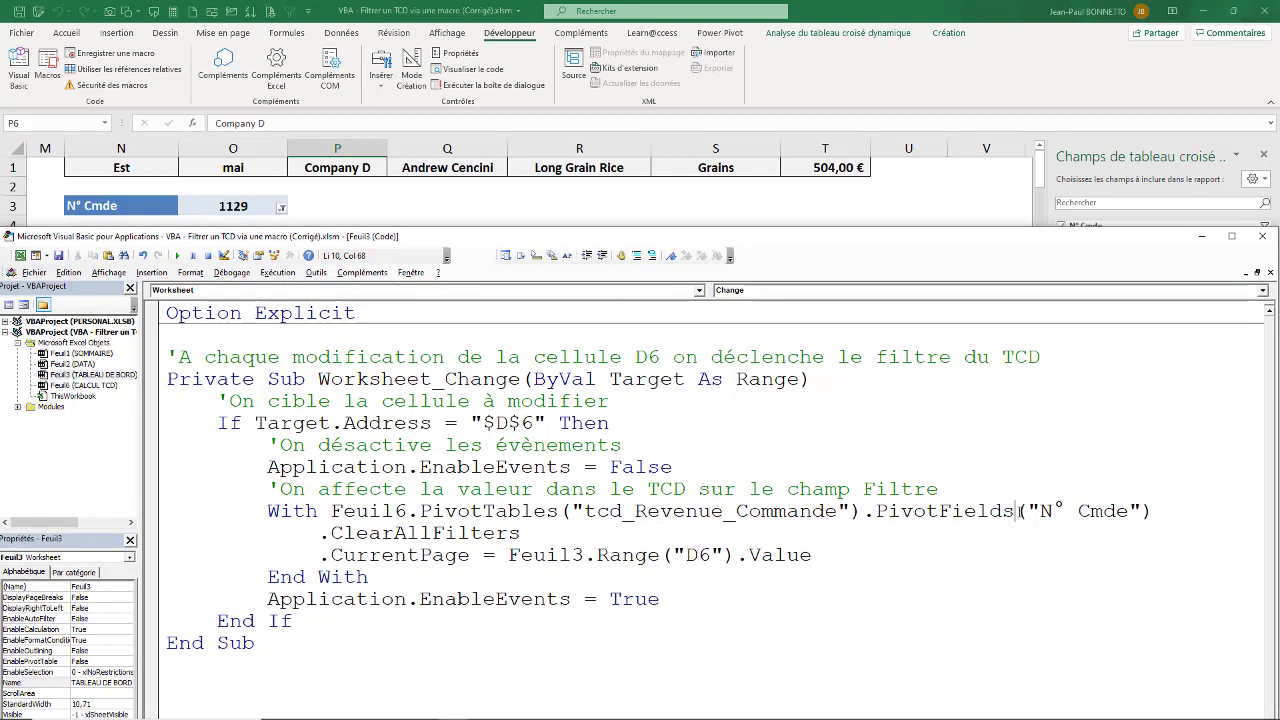
double_click(1017, 511)
left_click(1056, 509)
left_click_drag(1040, 511, 1132, 511)
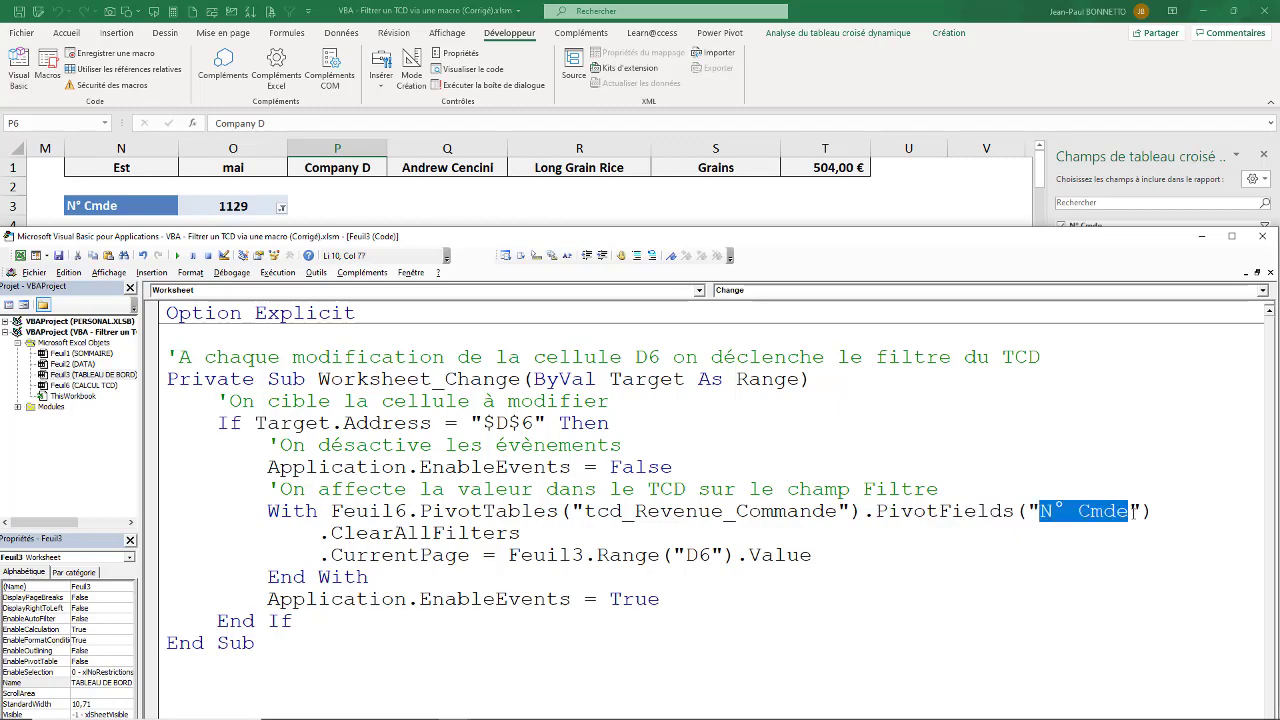
left_click_drag(1014, 240, 1034, 435)
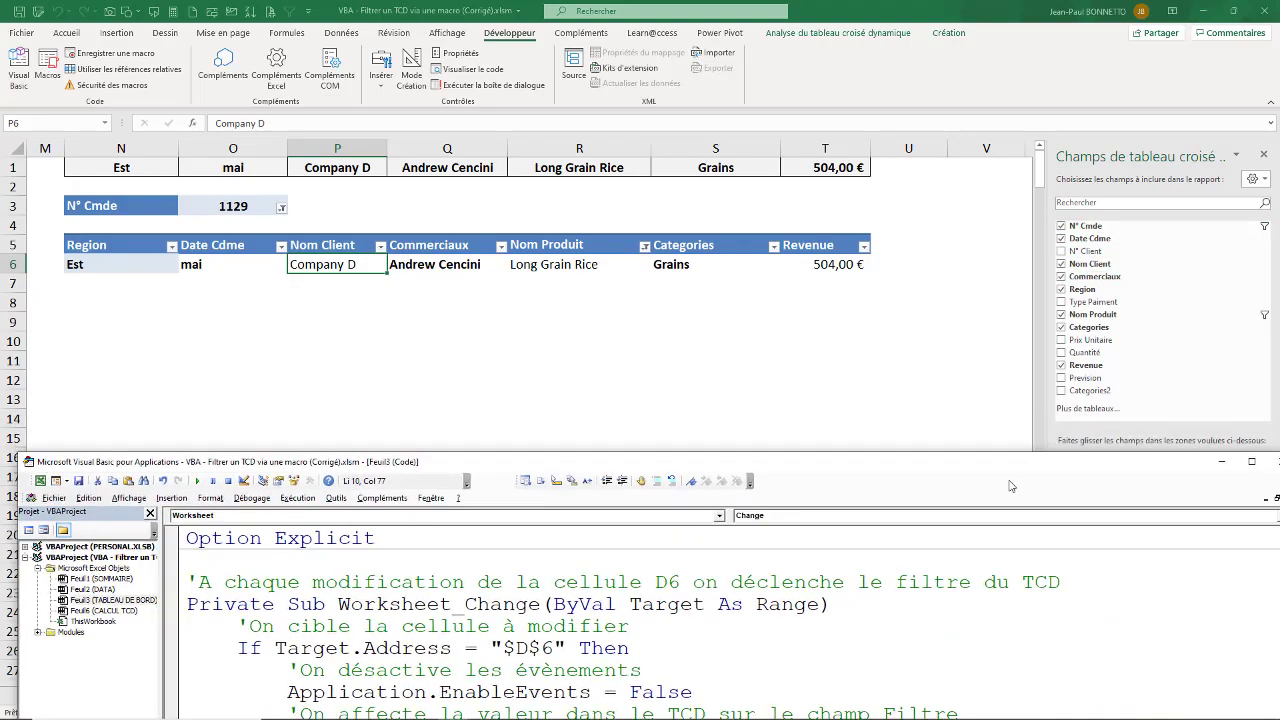
mouse_move(1007, 430)
left_mouse_down()
mouse_move(1013, 524)
mouse_move(948, 180)
left_mouse_up()
left_click(1148, 459)
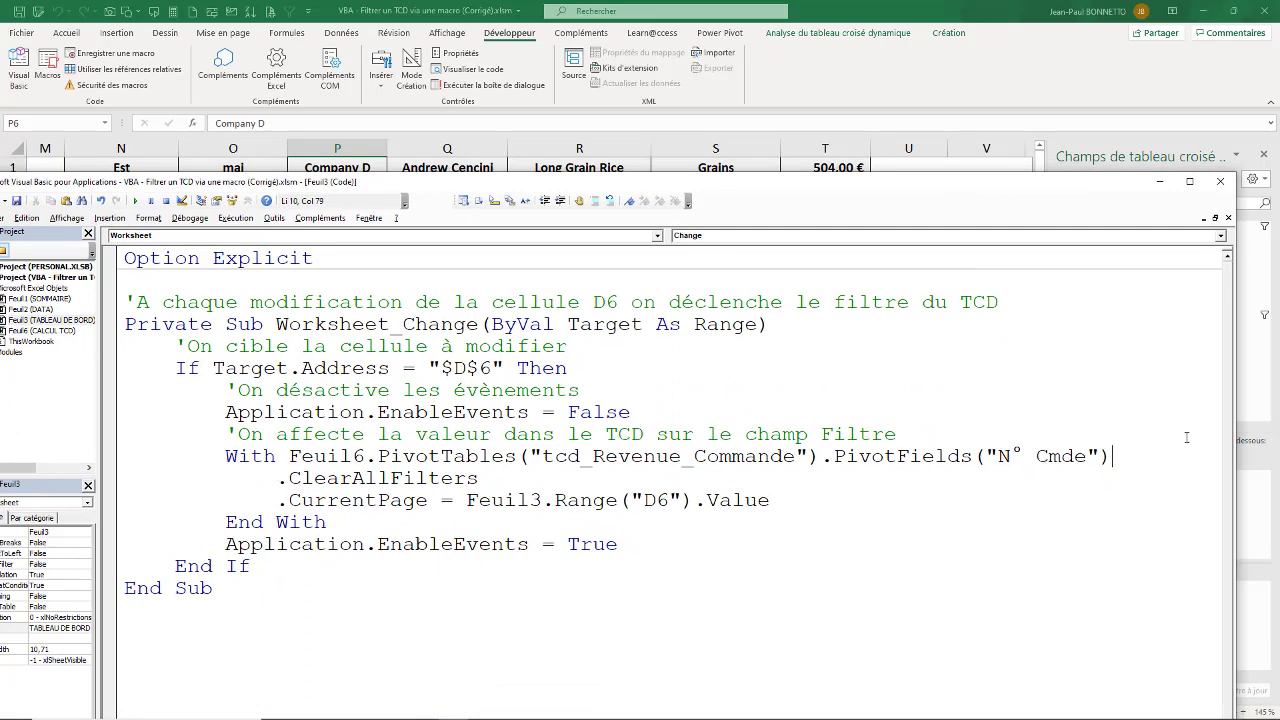
- Add the comment 'Effacer l'ancien filtre' on a new line after the With line
key("Return")
type("'")
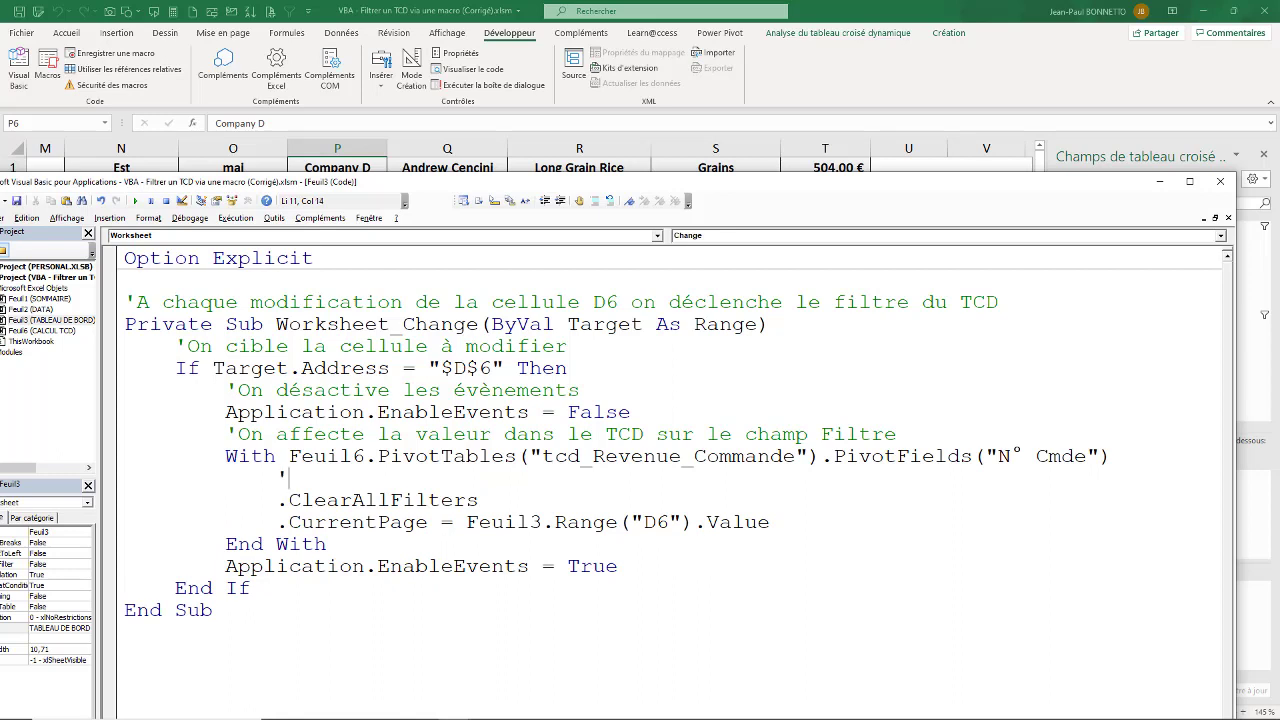
type("D'ef")
type("facer l'an")
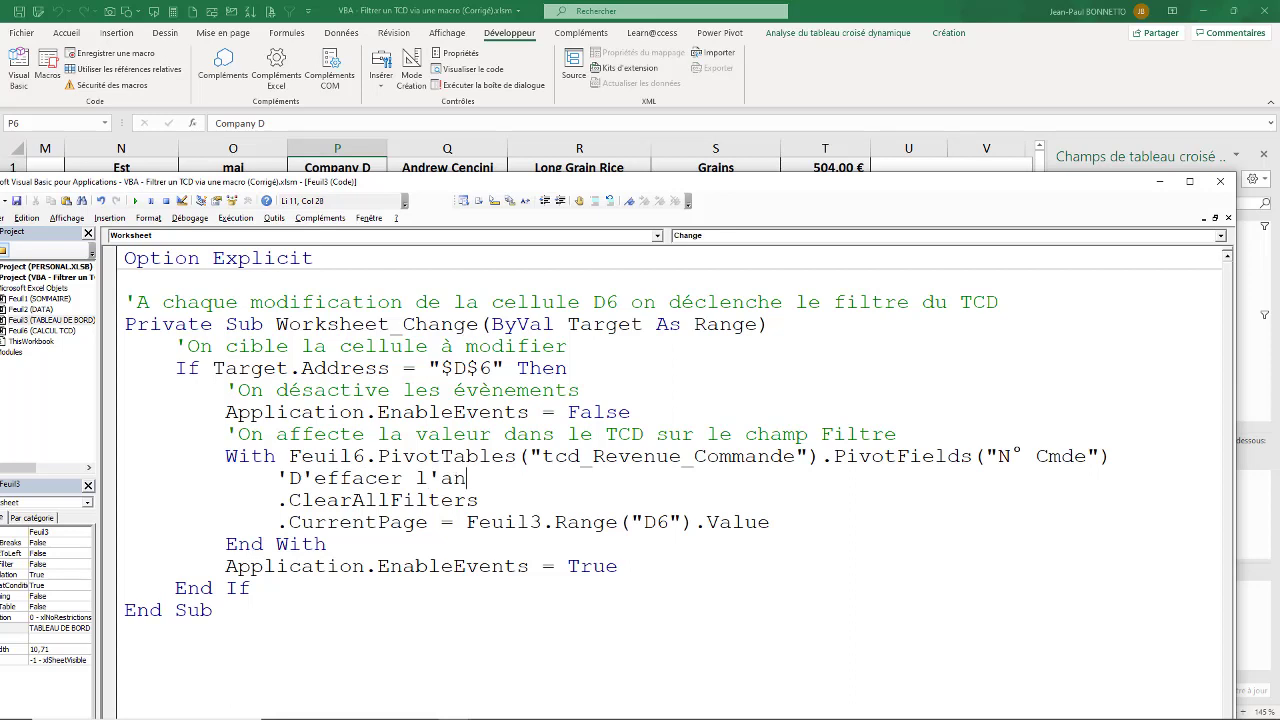
type("cien ")
type("filtre")
key("BackSpace")
key("Delete")
key("Delete")
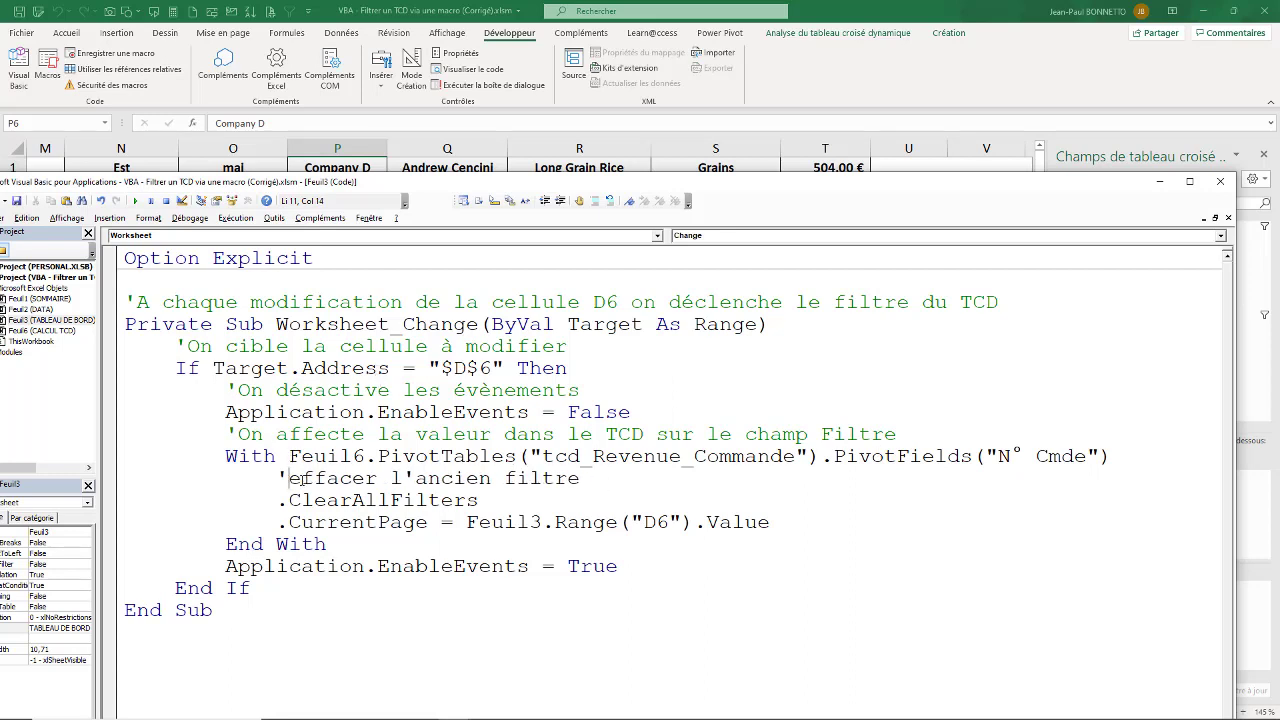
type("E")
left_click(466, 436)
- Add the comment 'On y injecte la nouvelle données (Critère de filtre)' below ClearAllFilters
left_click(497, 505)
key("Return")
type("'On")
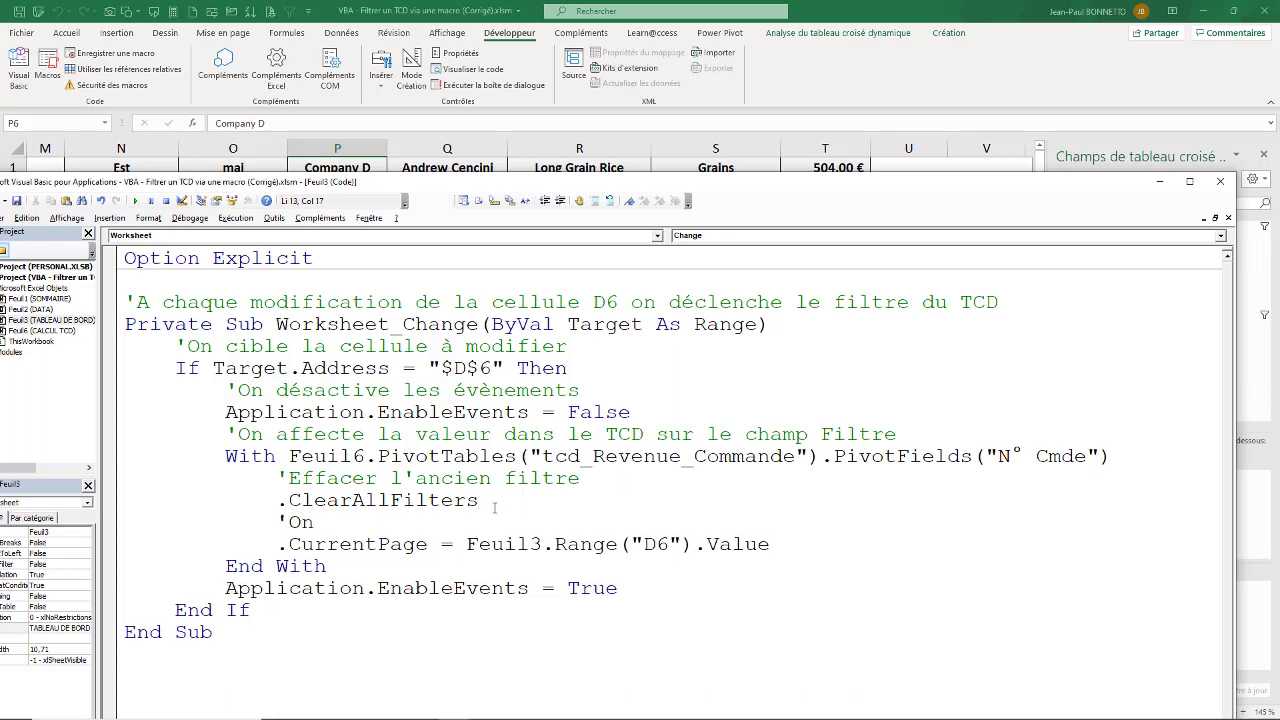
type("y injec")
type("te la nouvelle ")
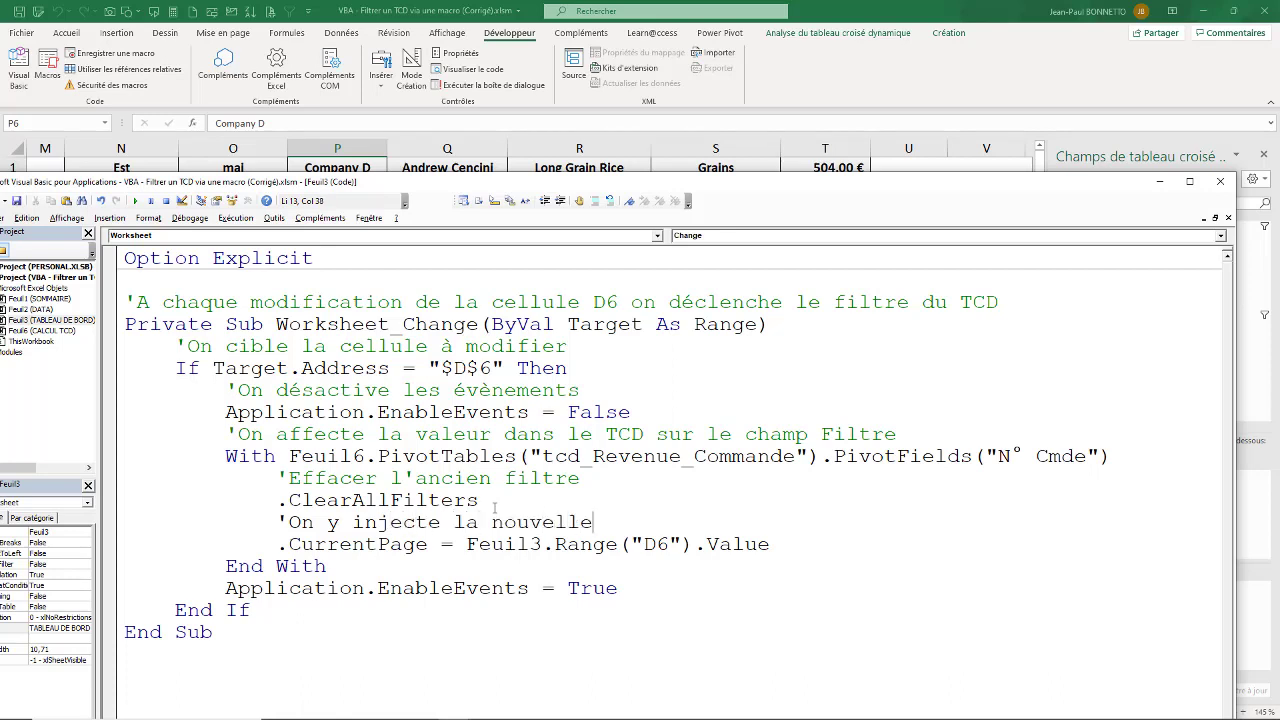
type("donnée")
type("s (Cr")
type("itère")
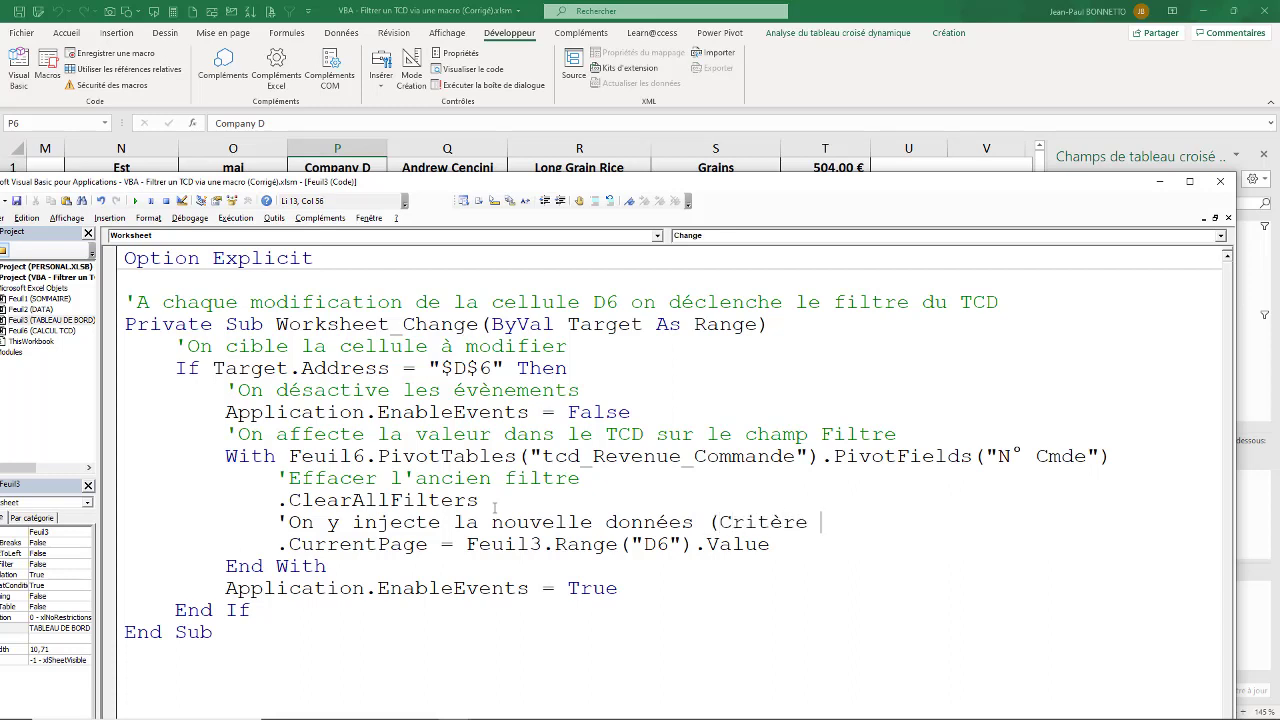
type(" de filtre)")
left_click(492, 503)
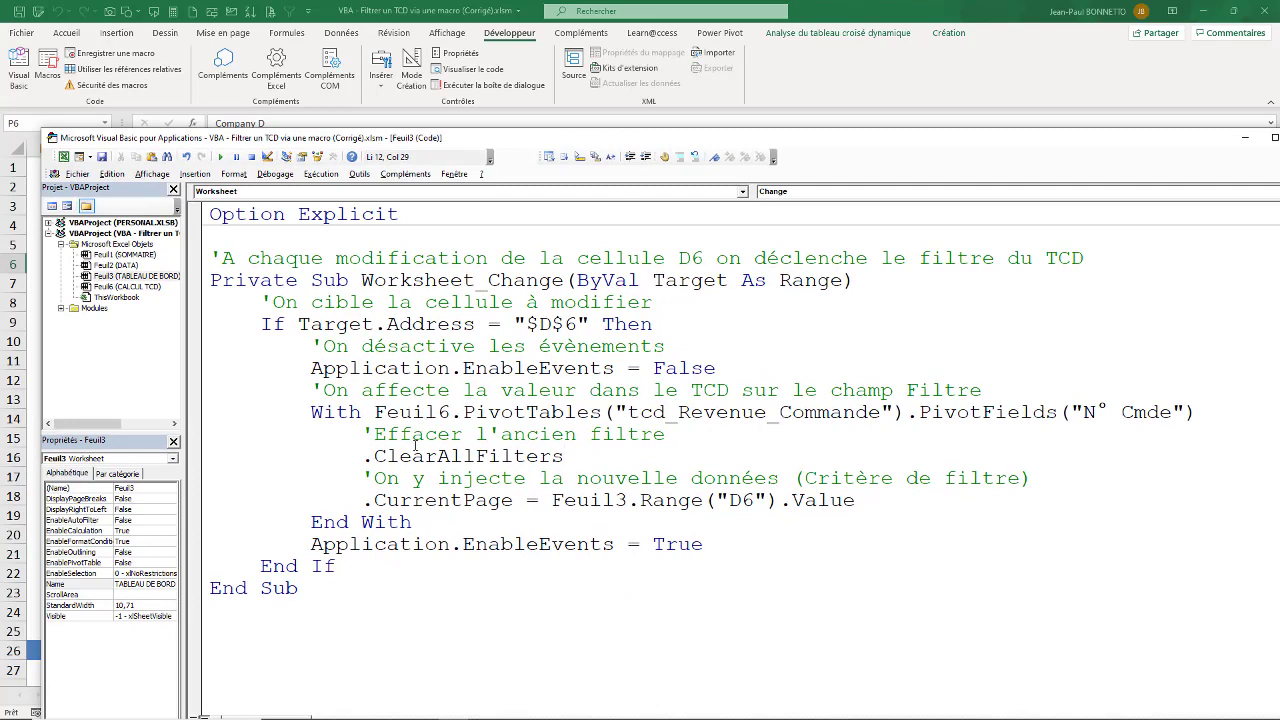
- Append 'du TCD' so the comment reads 'Effacer l'ancien filtre du TCD'
left_click_drag(374, 456, 424, 456)
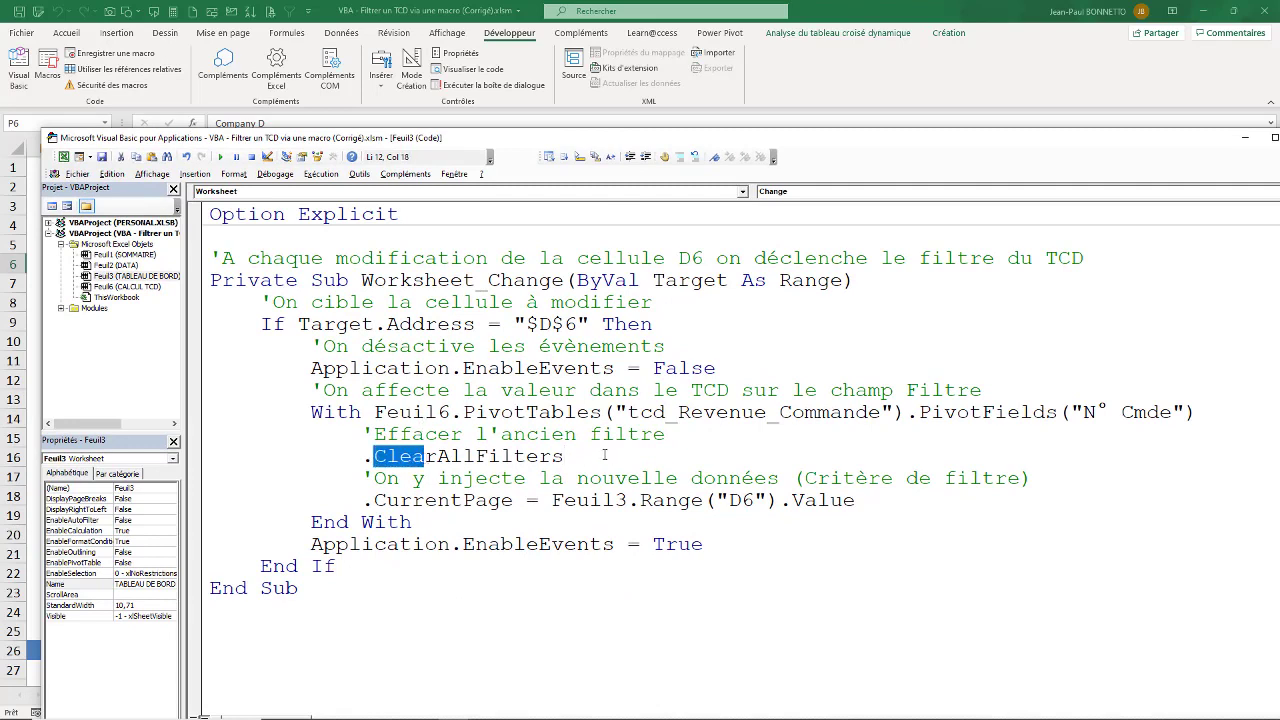
left_click_drag(564, 456, 374, 456)
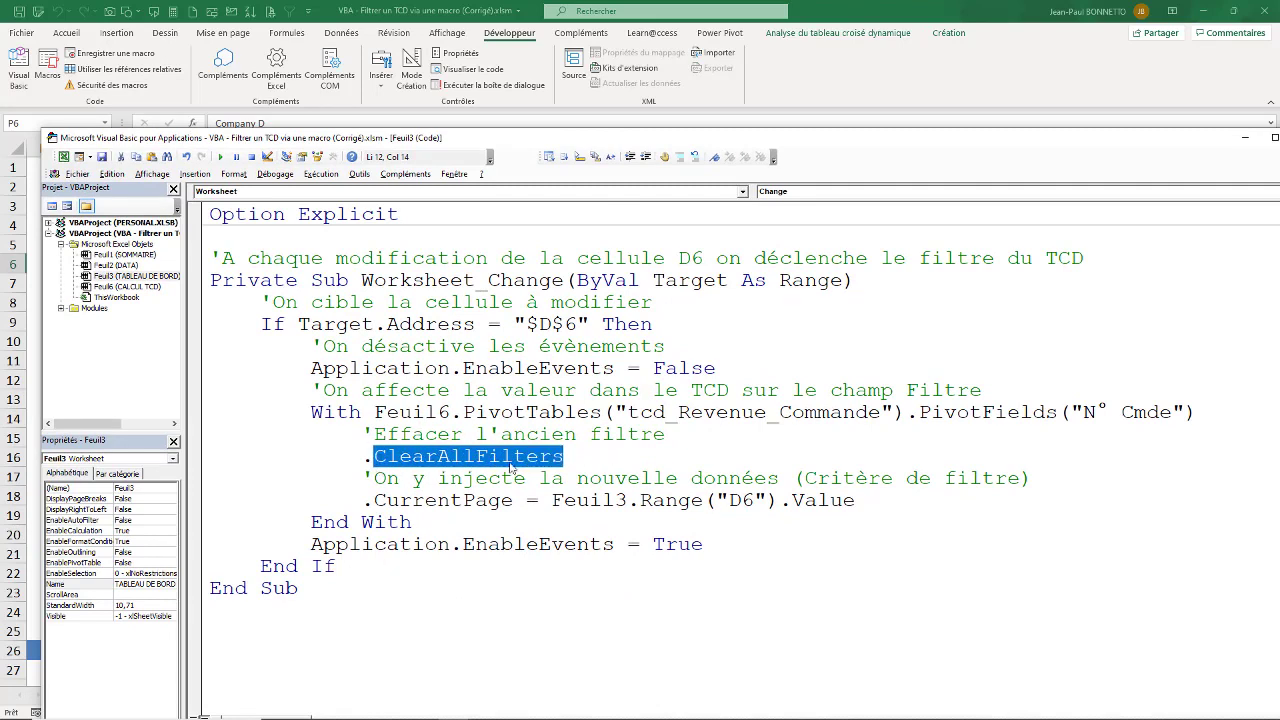
left_click(604, 436)
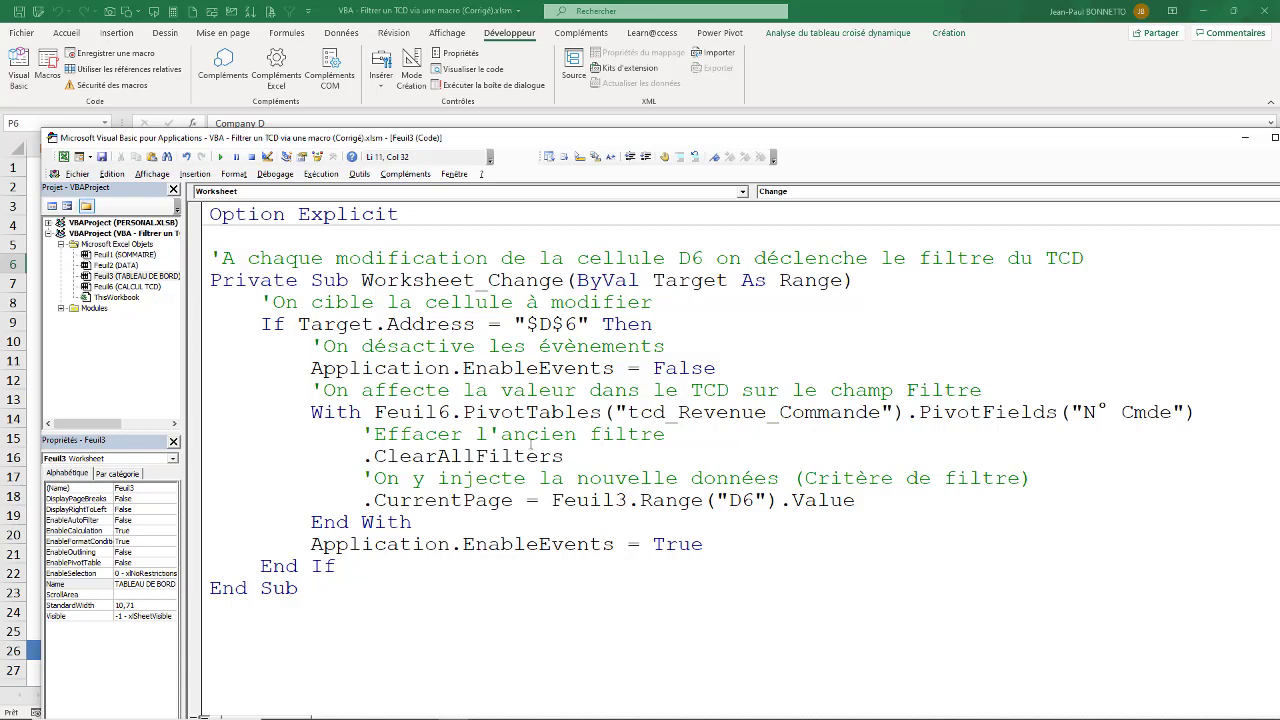
left_click(689, 438)
type("d")
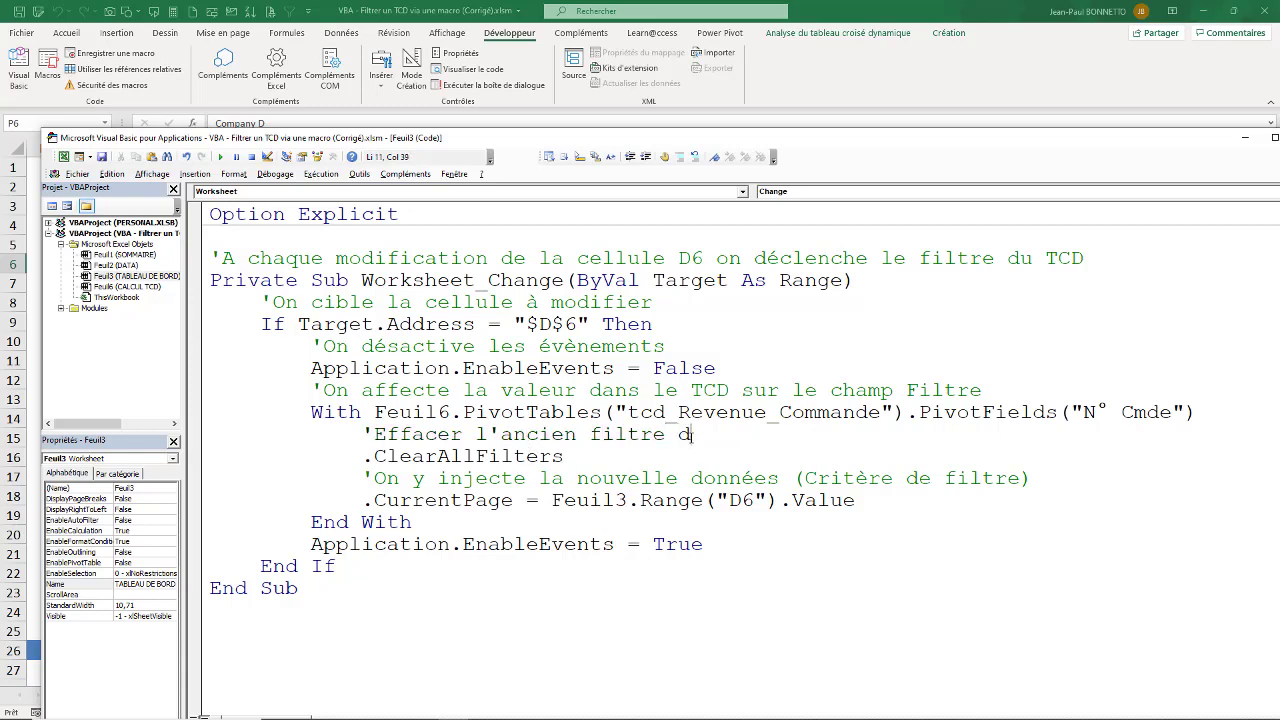
type("u TCD")
- Correct 'données' to singular 'donnée' in the injection comment
left_click_drag(673, 393, 662, 393)
left_click_drag(385, 478, 556, 478)
left_click(718, 478)
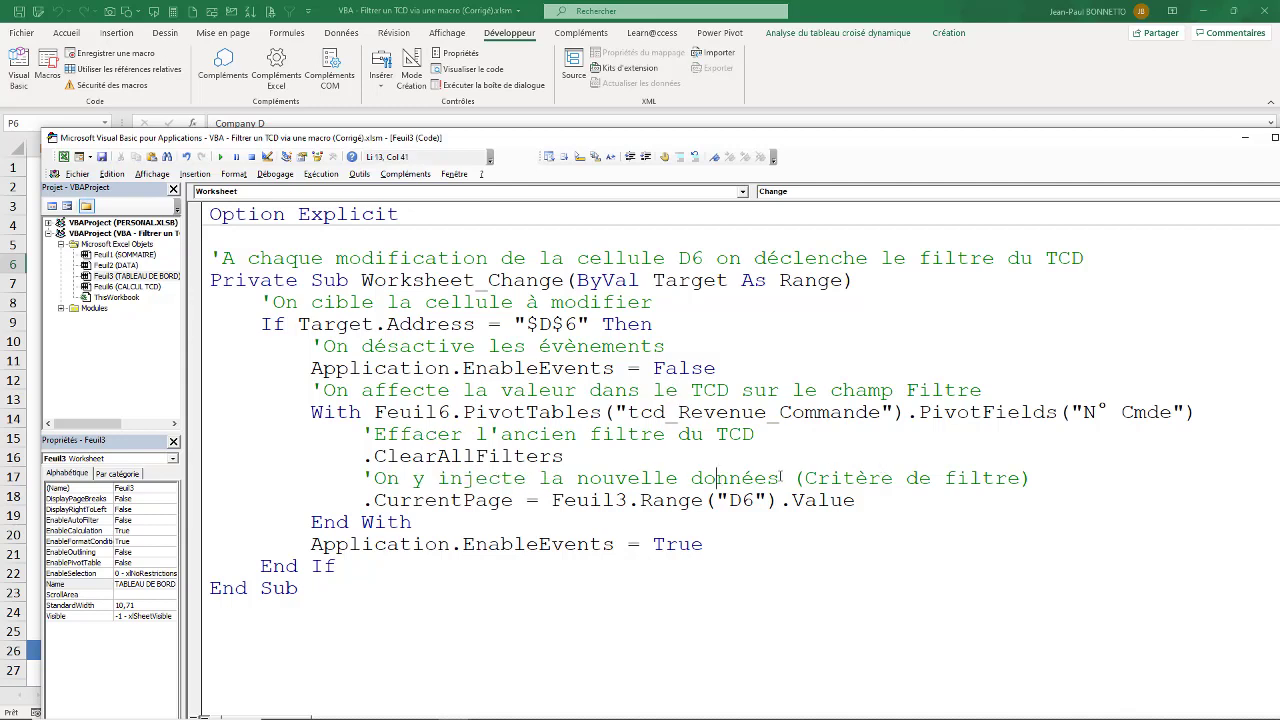
key("BackSpace")
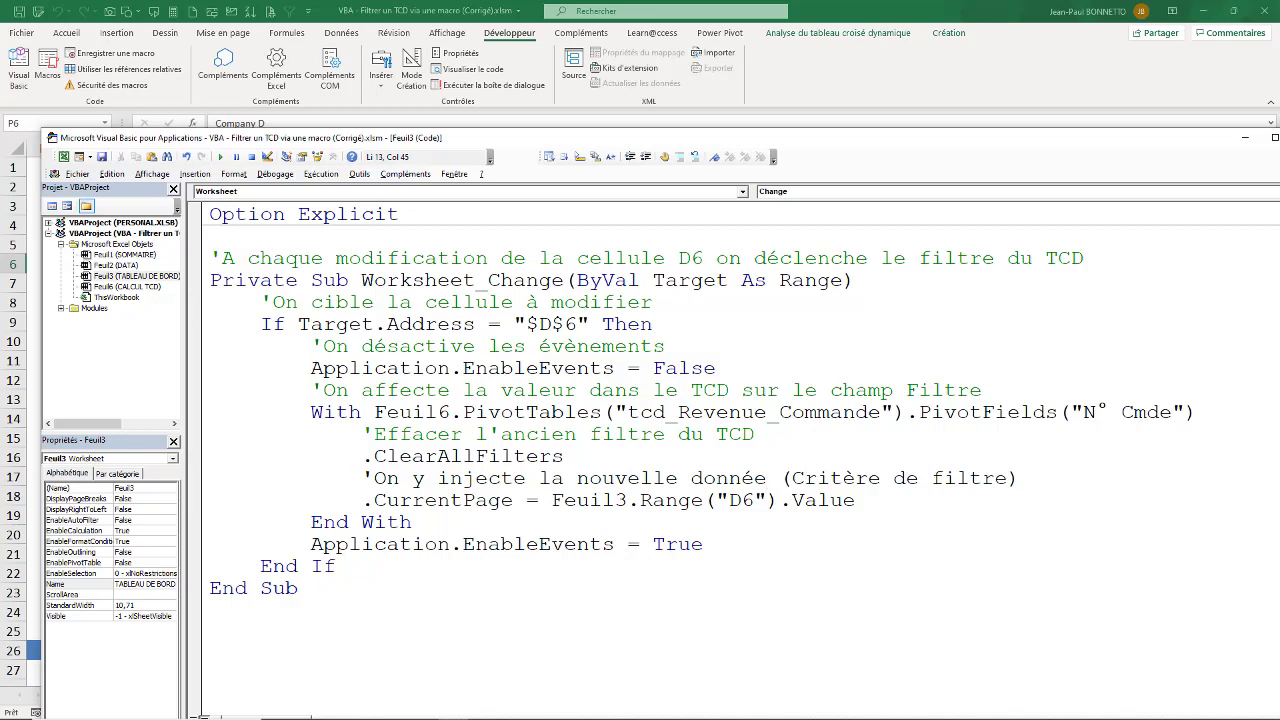
- Review the PivotFields N° Cmde and CurrentPage lines against the pivot table sheet behind the editor
left_click(803, 457)
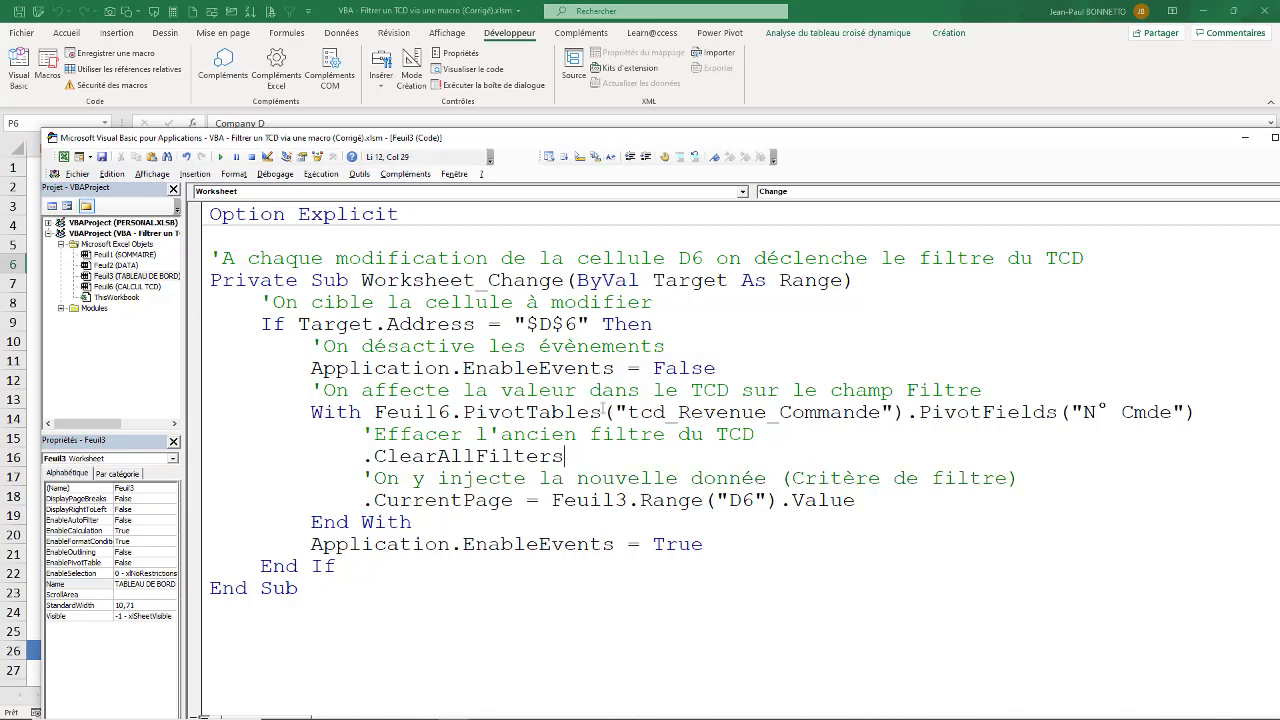
left_click_drag(1192, 413, 957, 413)
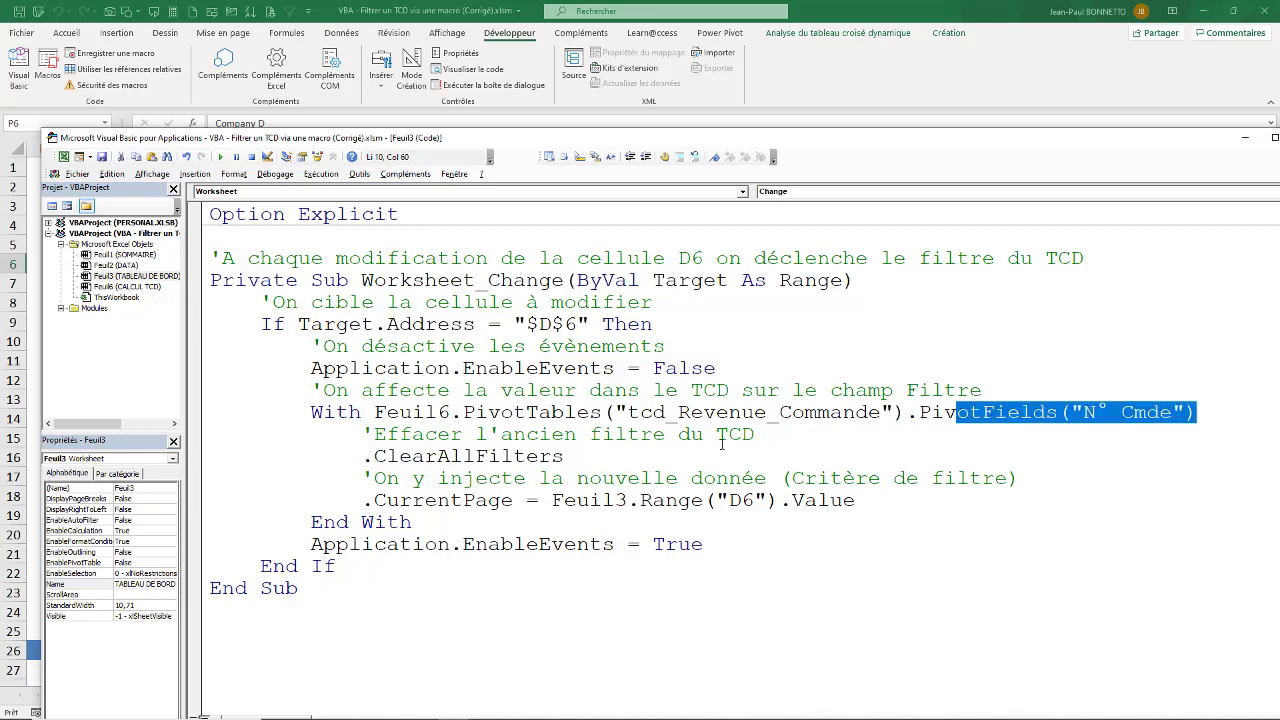
left_click_drag(430, 497, 505, 505)
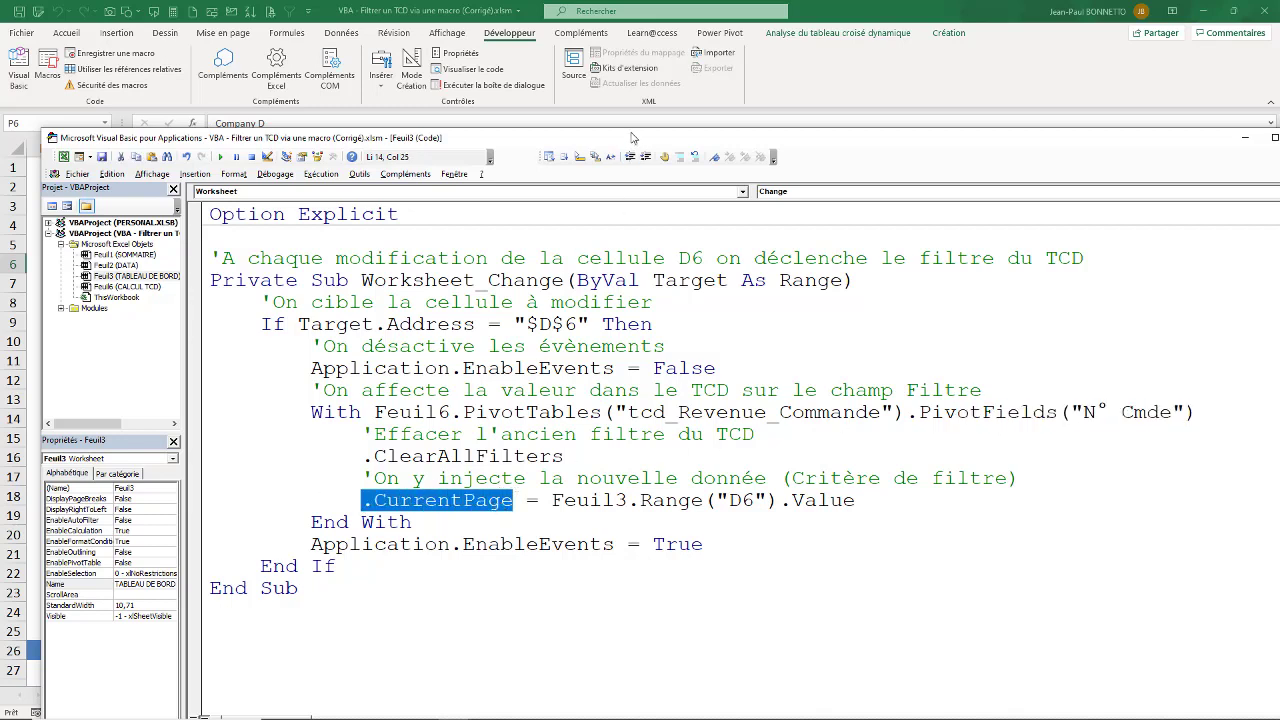
left_click_drag(635, 137, 631, 379)
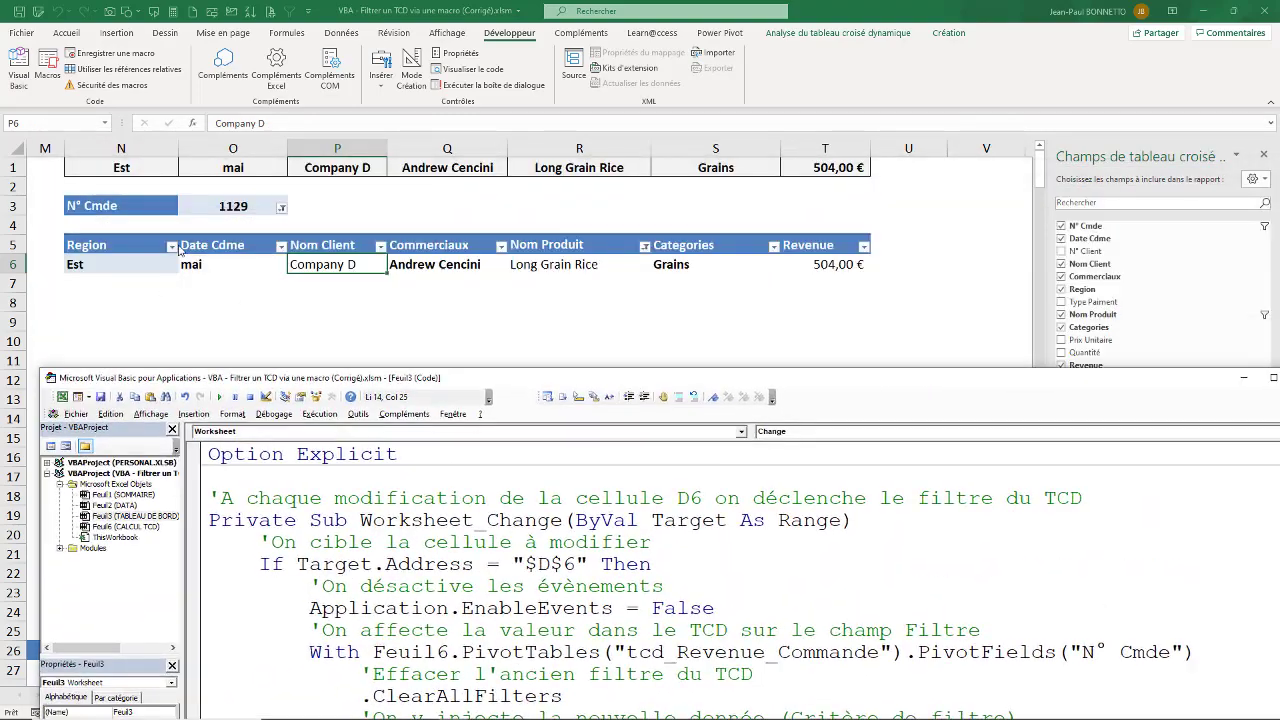
left_click_drag(536, 383, 541, 151)
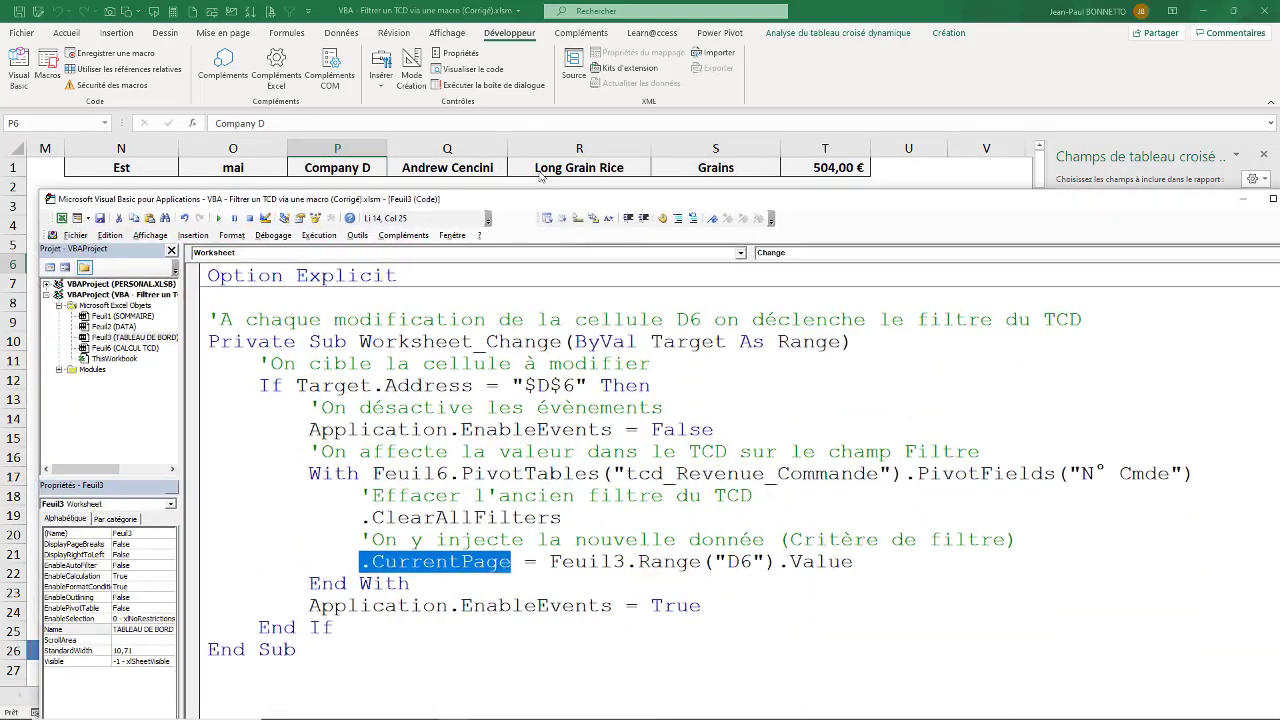
left_click(541, 507)
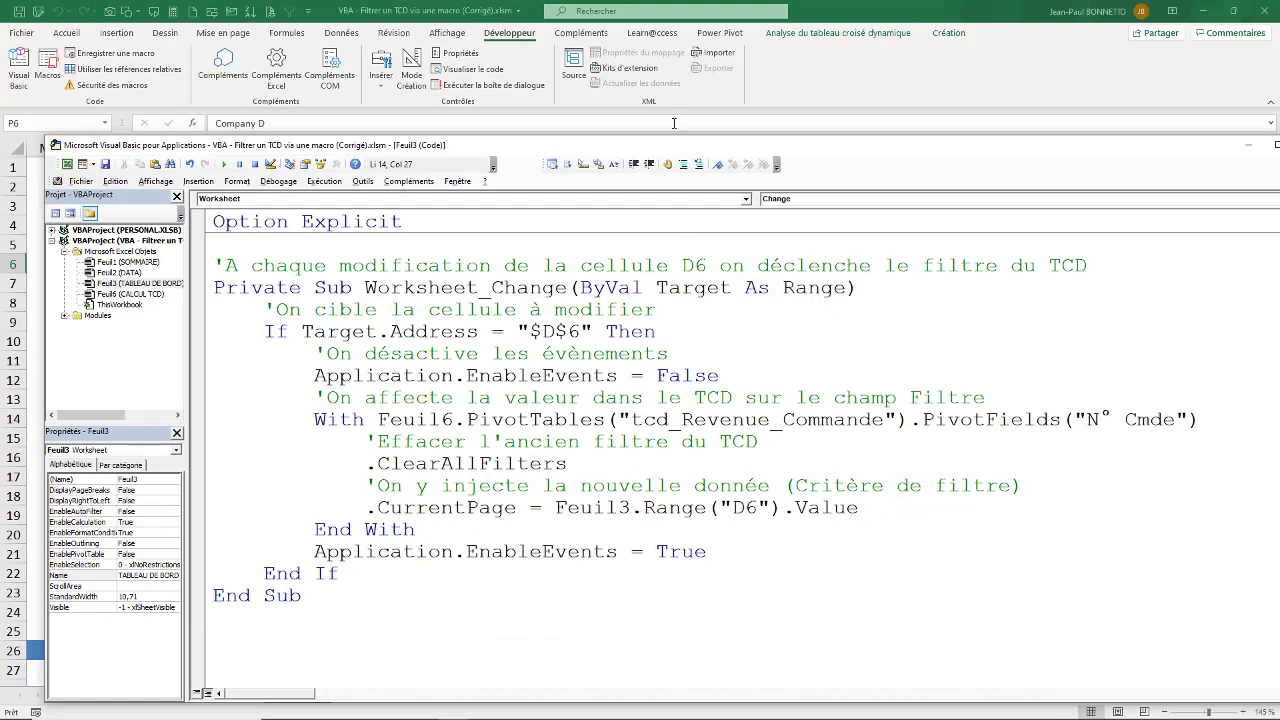
left_click_drag(673, 148, 709, 237)
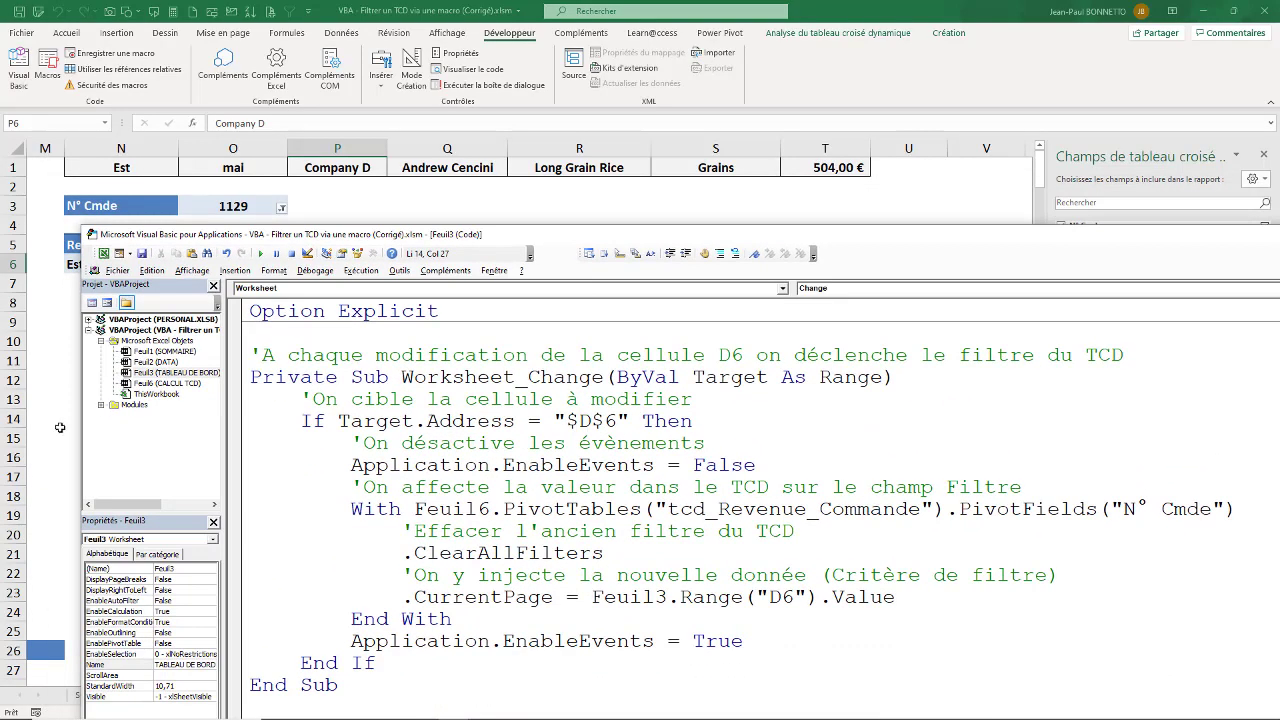
- Check D6 holds 1129 on TABLEAU DE BORD, then view the CALCUL TCD pivot filter 1129
left_click(184, 373)
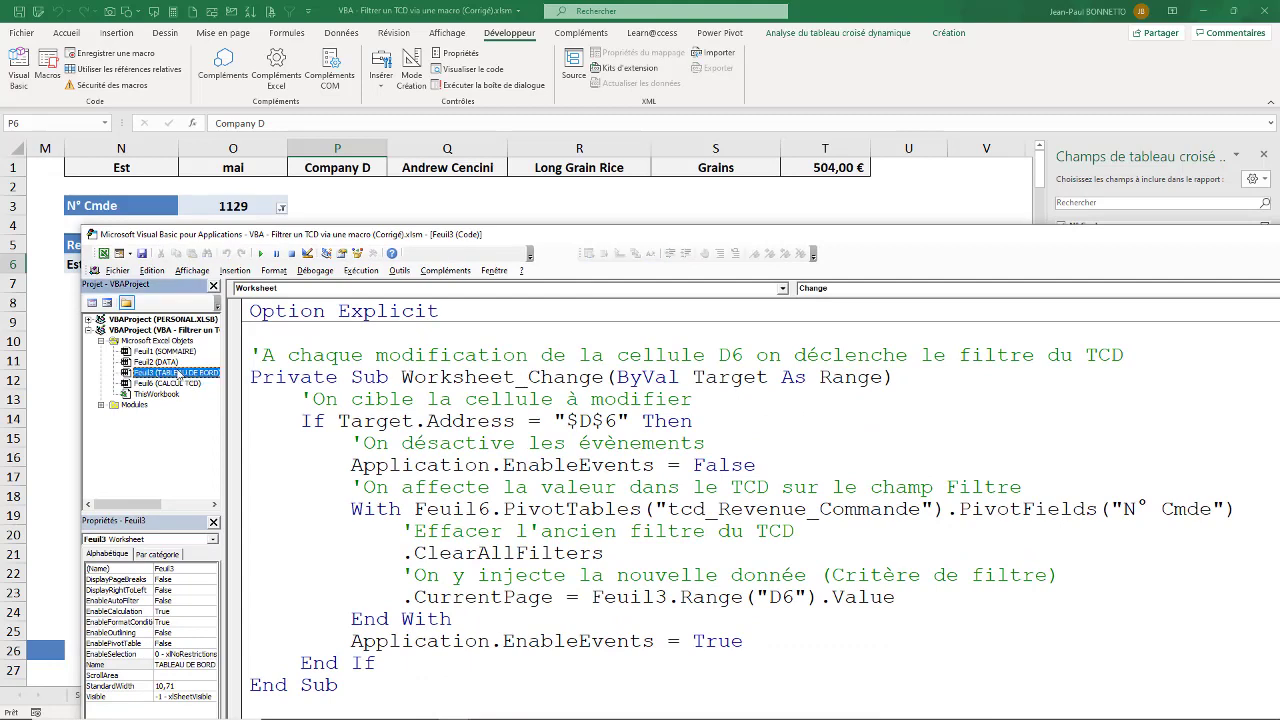
left_click(50, 385)
left_click(214, 695)
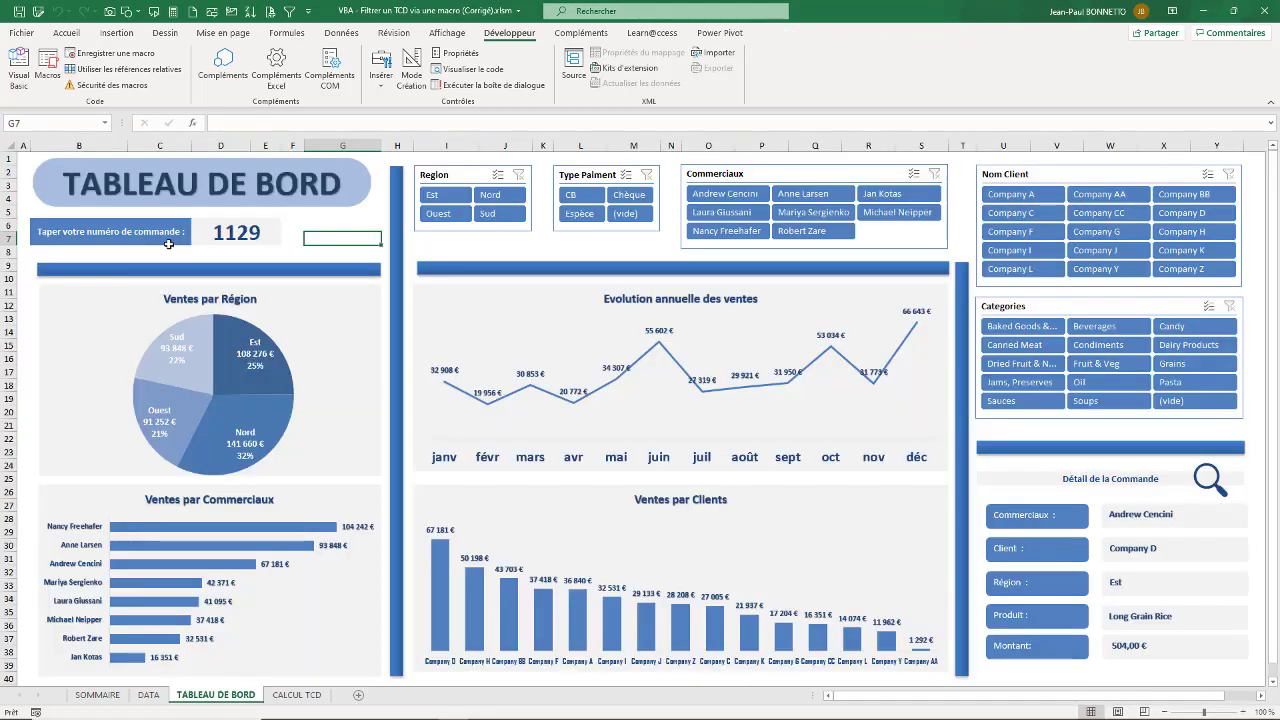
left_click(247, 229)
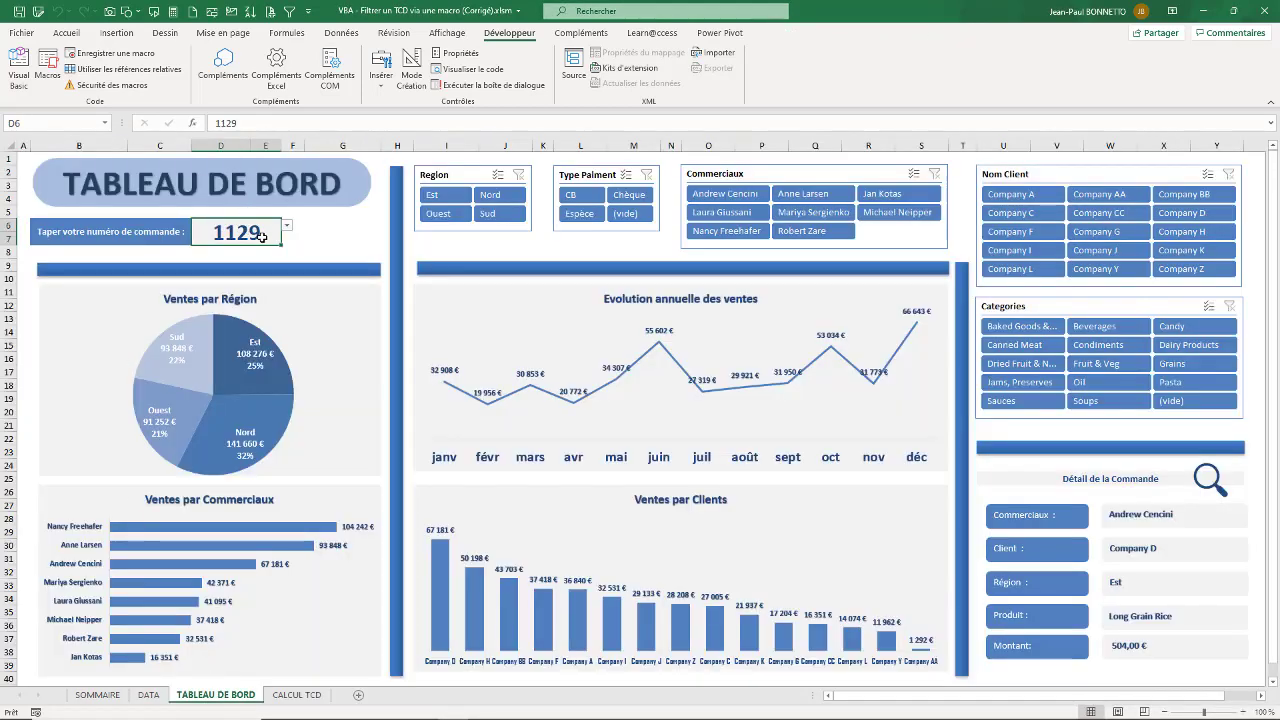
left_click(297, 694)
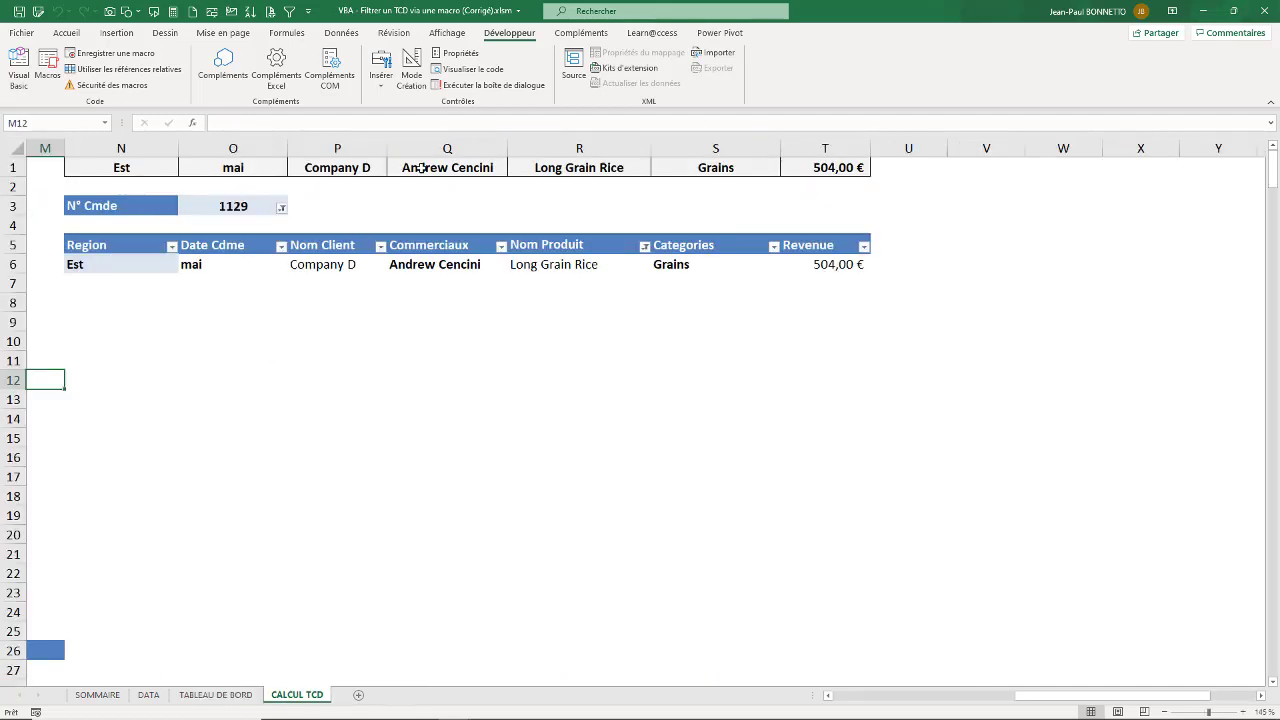
left_click(234, 202)
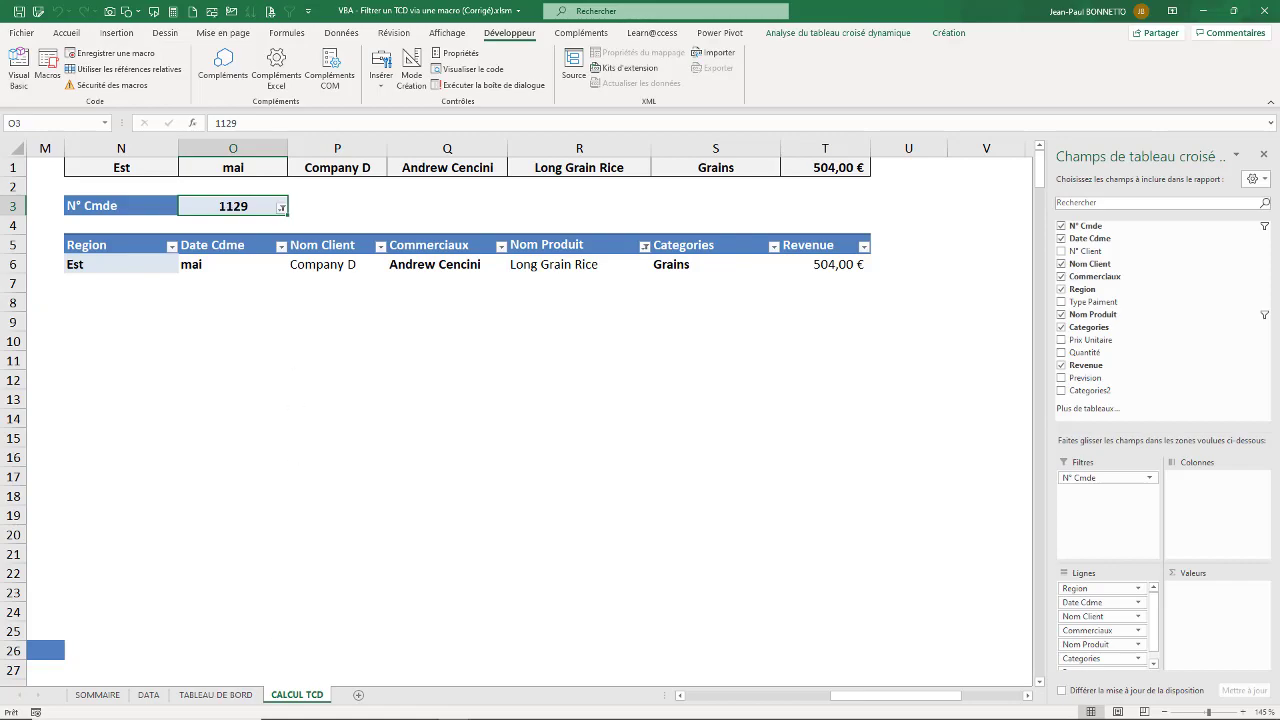
- Compare the CurrentPage line in the Worksheet_Change code with the pivot table, ending with the code in front
left_click(470, 710)
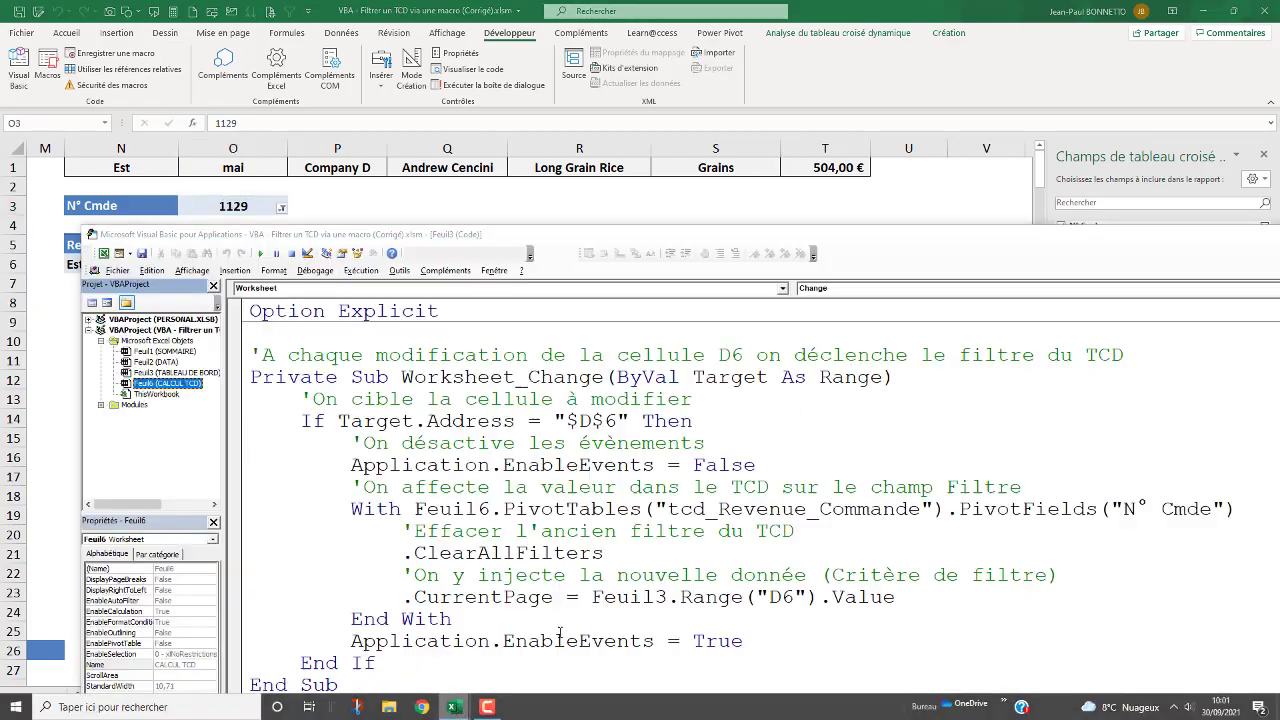
left_click_drag(799, 238, 733, 82)
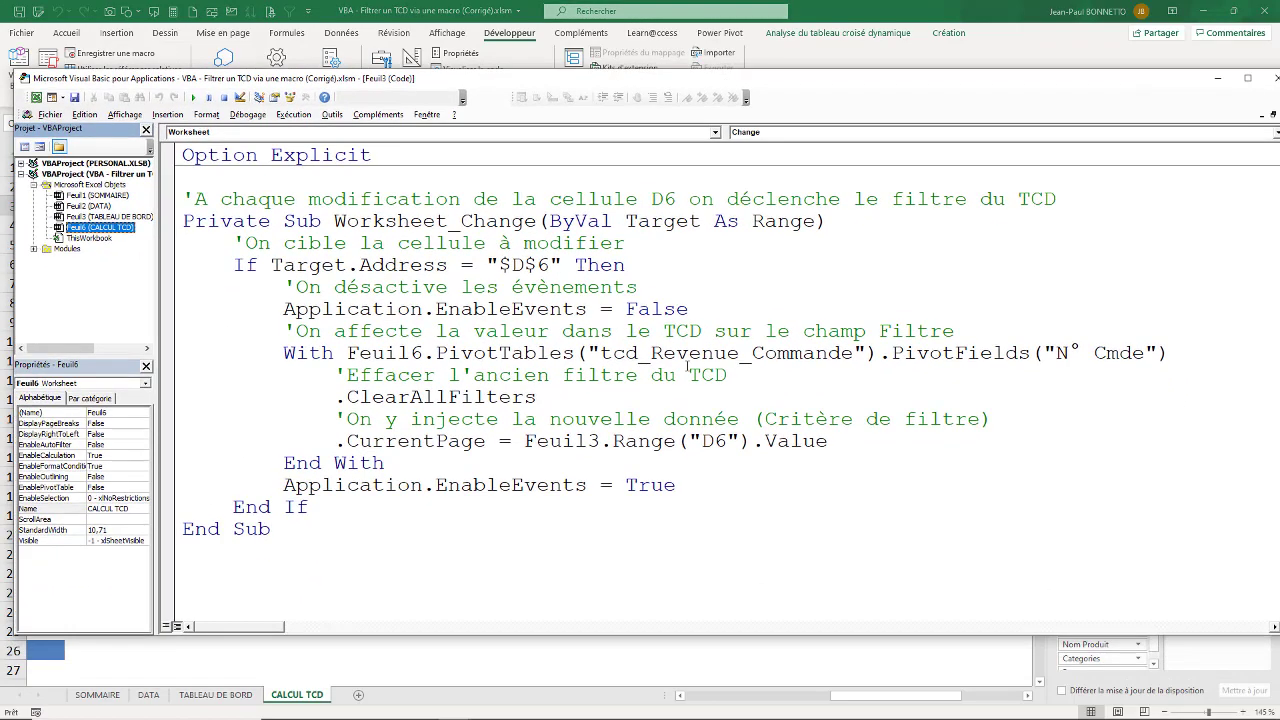
left_click(858, 441)
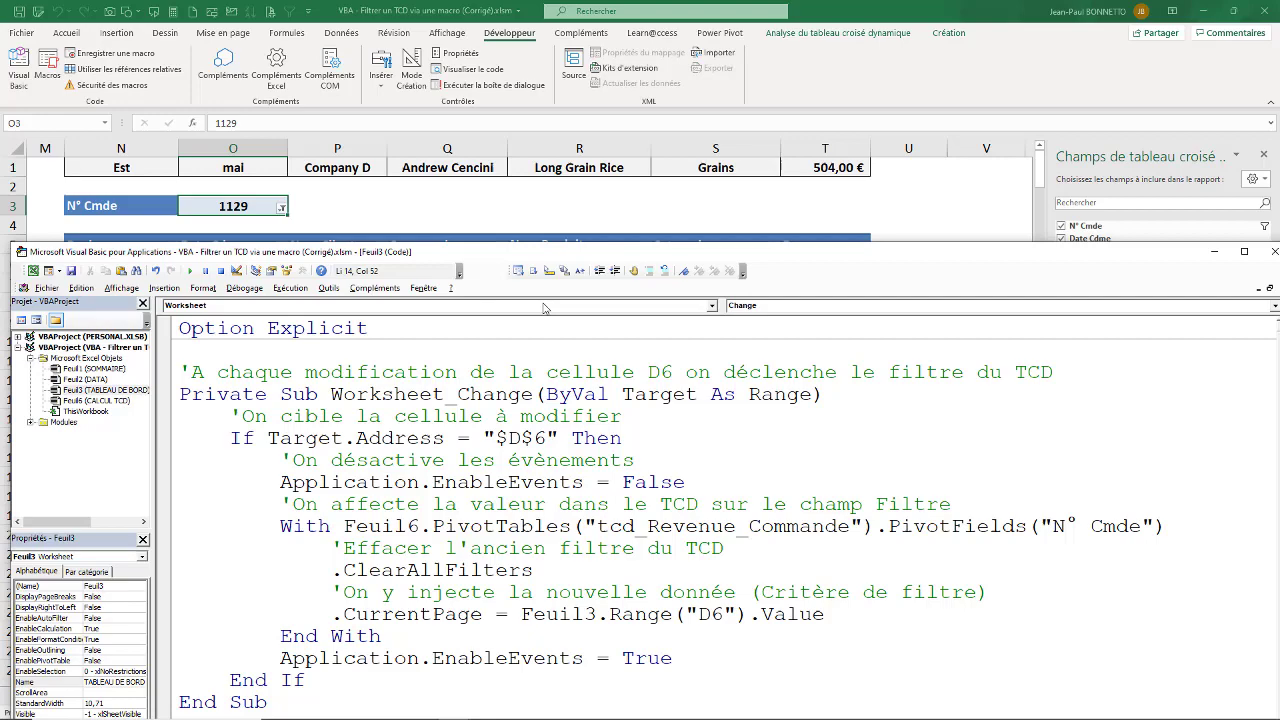
left_click_drag(551, 80, 546, 330)
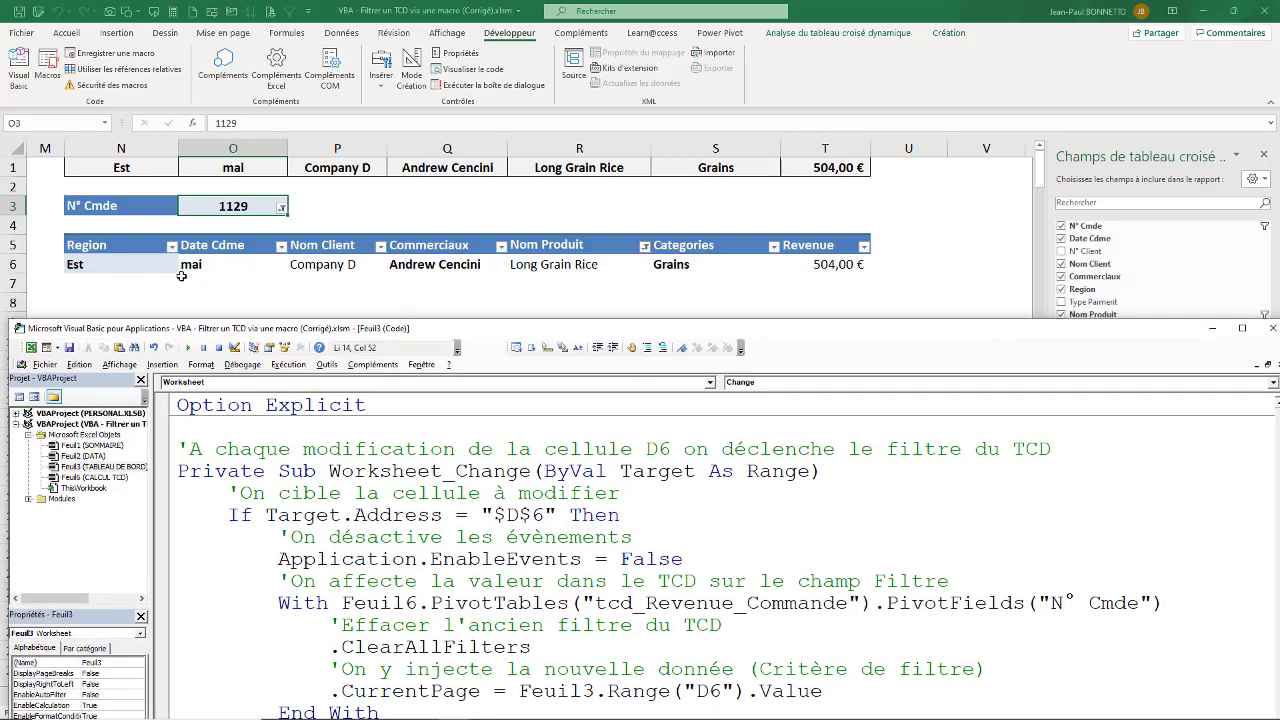
left_click(75, 264)
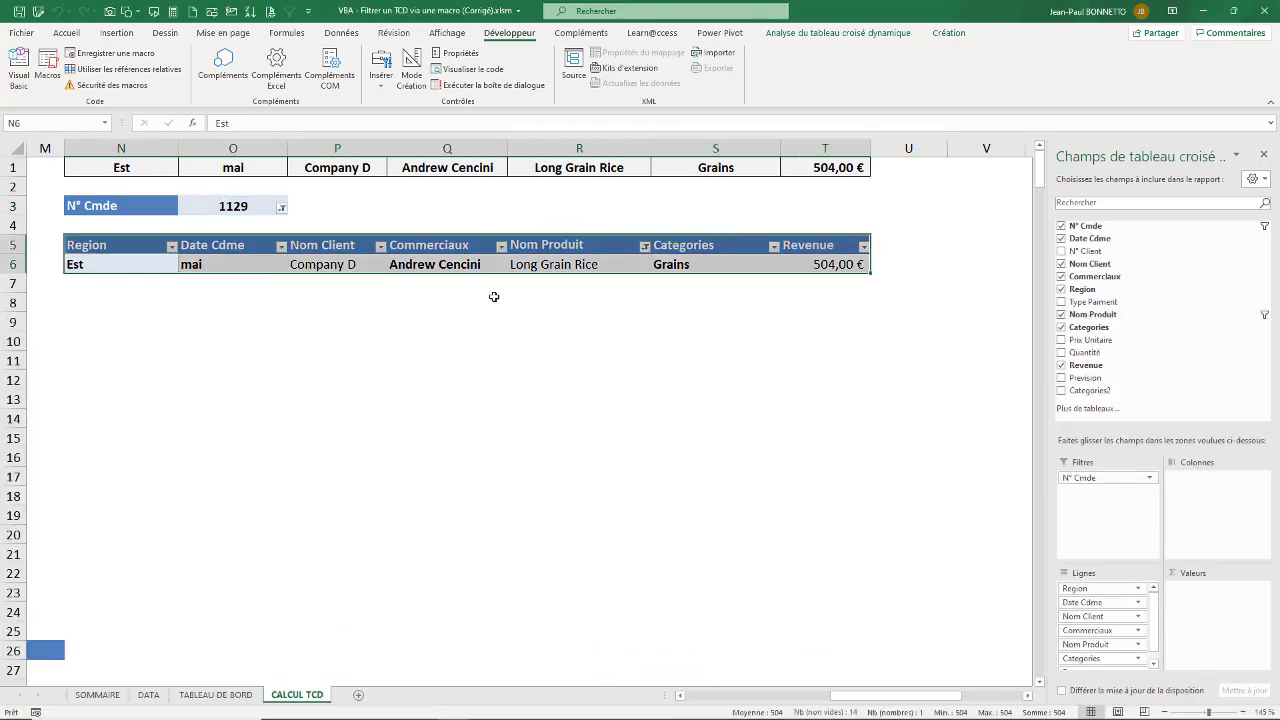
mouse_move(455, 710)
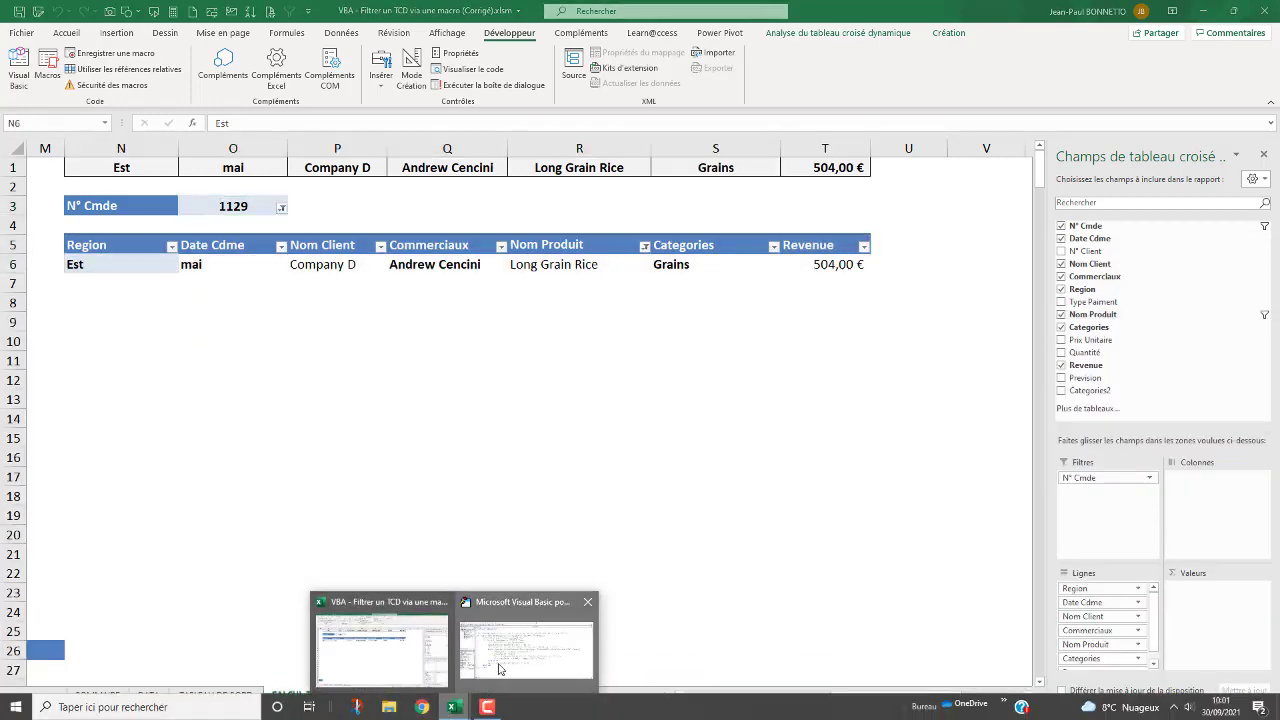
left_click(502, 650)
- Copy the disabling-events comment below End With and reword it to 'On réactive les évènements'
left_click_drag(693, 316, 712, 52)
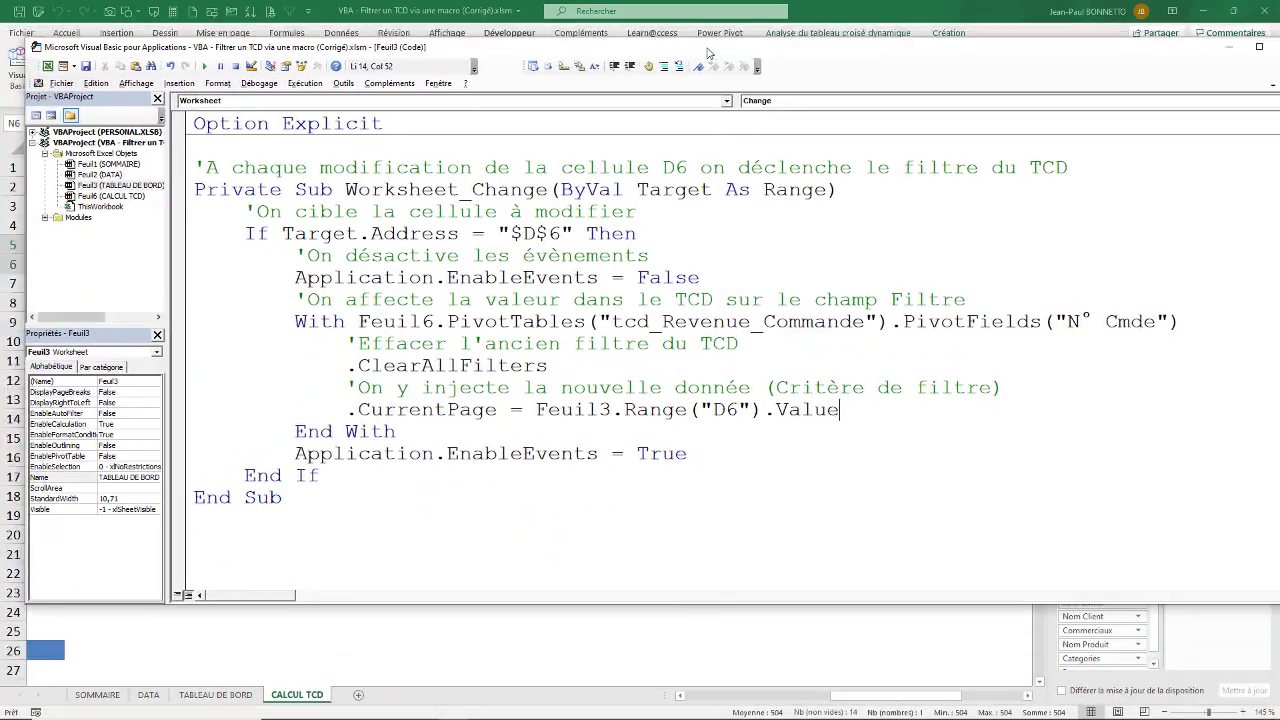
left_click_drag(712, 453, 421, 453)
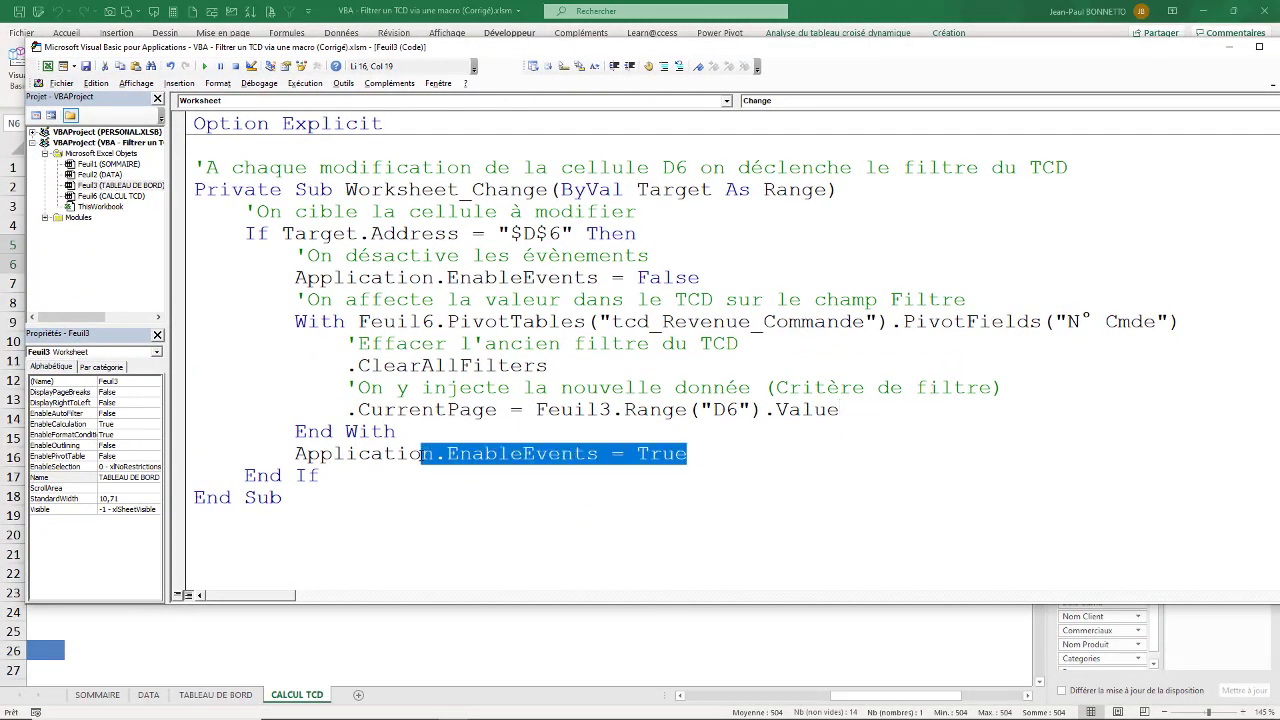
left_click(411, 432)
left_click_drag(686, 255, 295, 256)
key("ctrl+c")
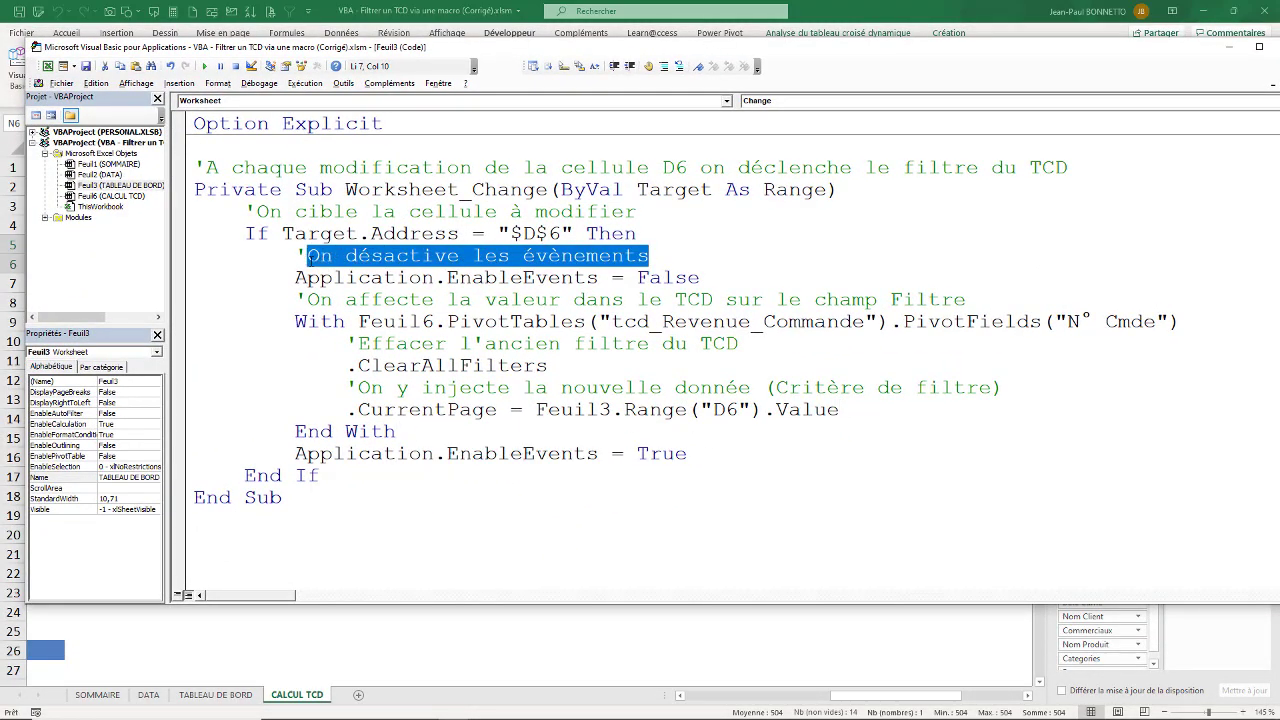
left_click(427, 430)
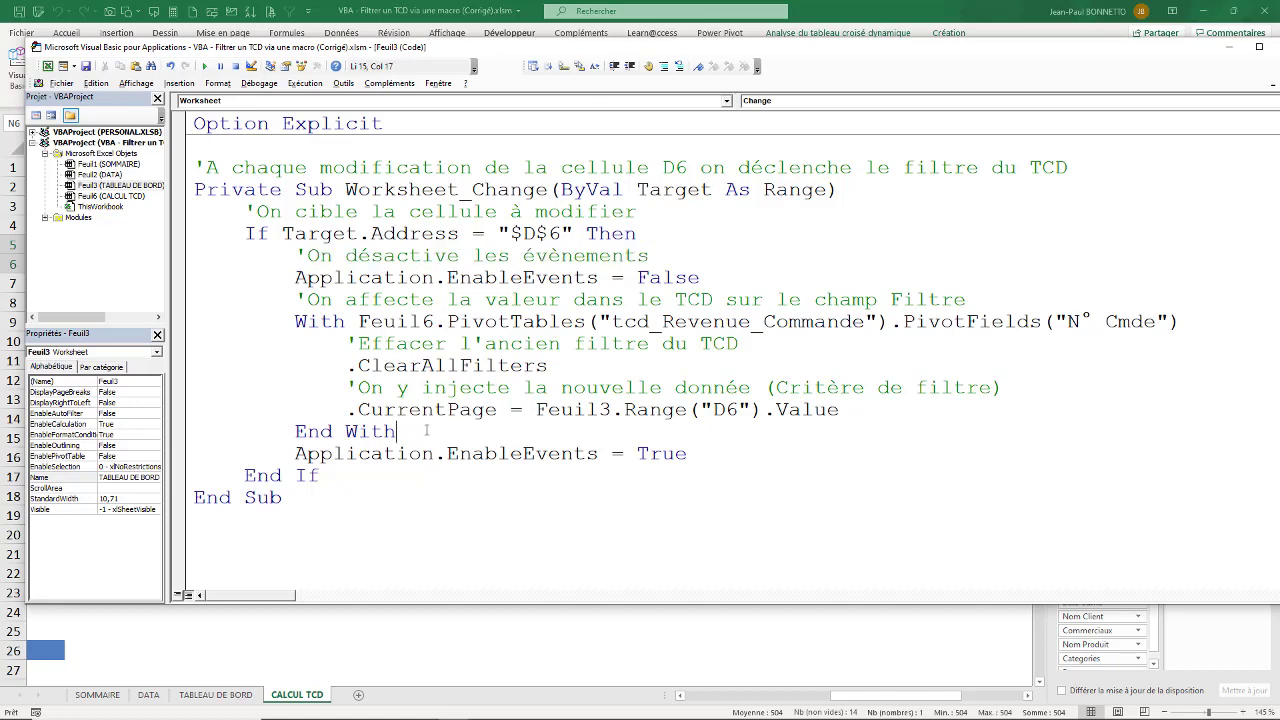
key("Return")
key("ctrl+v")
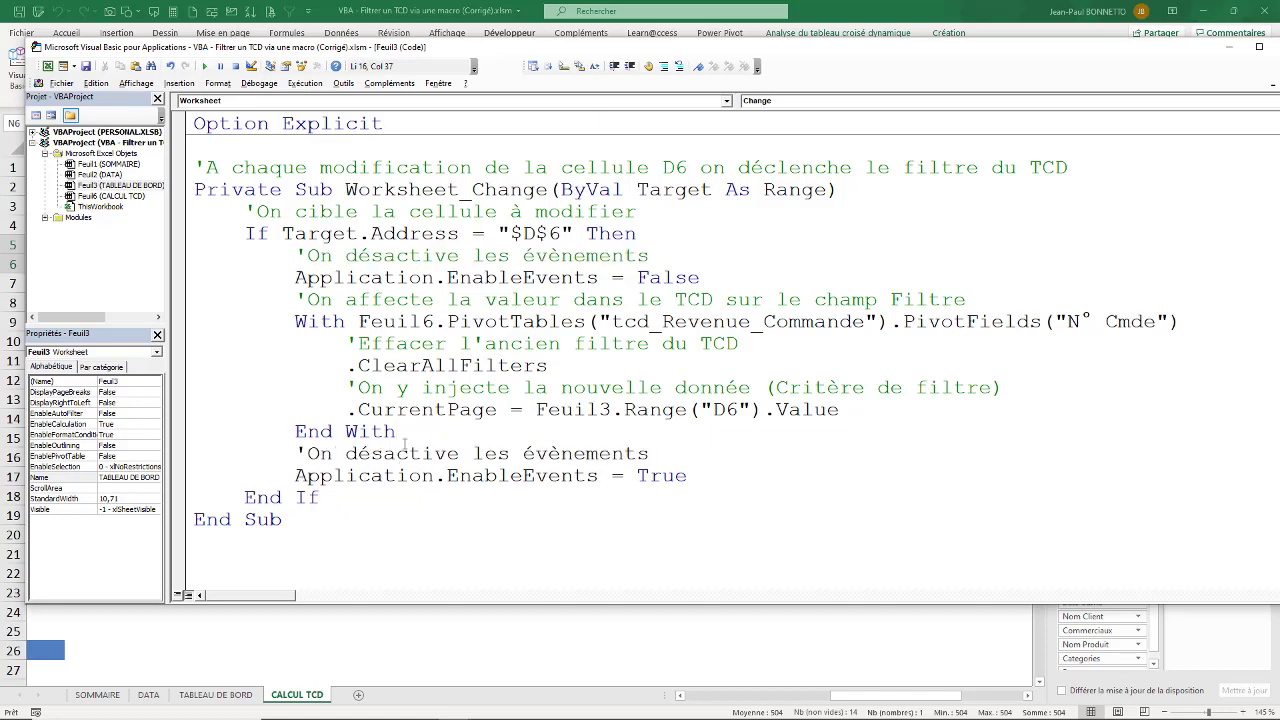
left_click_drag(389, 456, 346, 455)
type("ré")
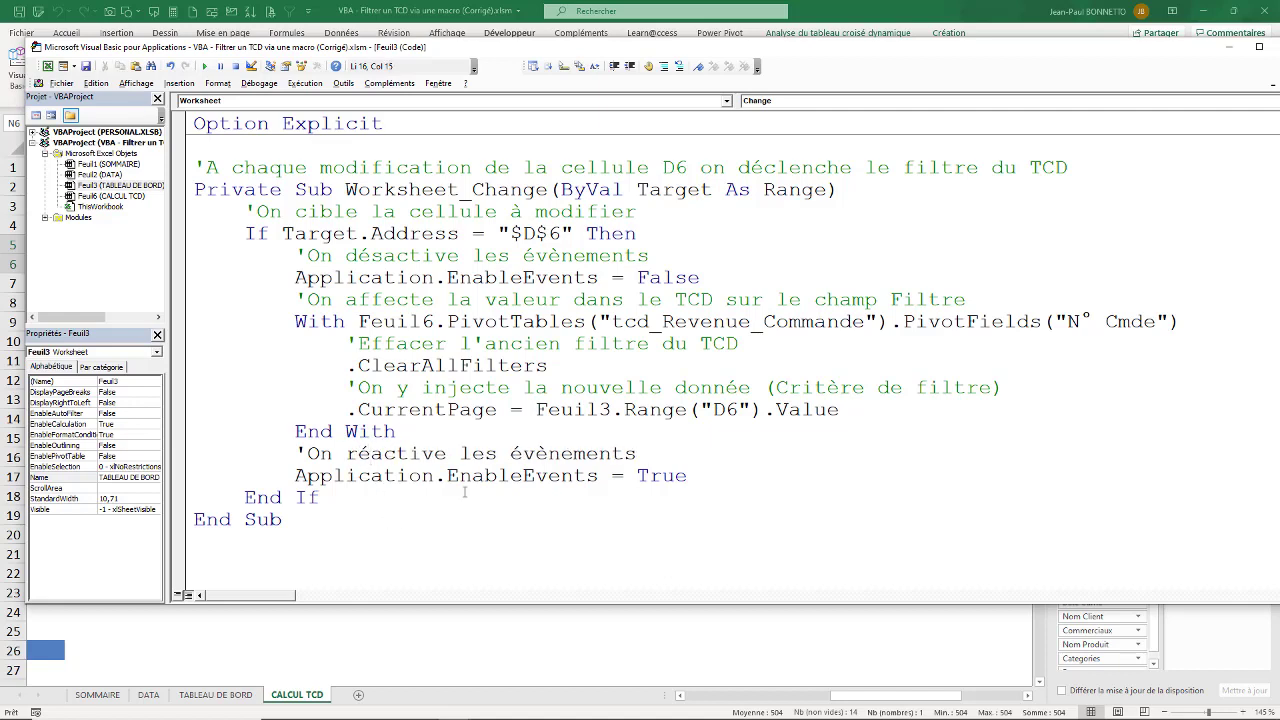
left_click(688, 444)
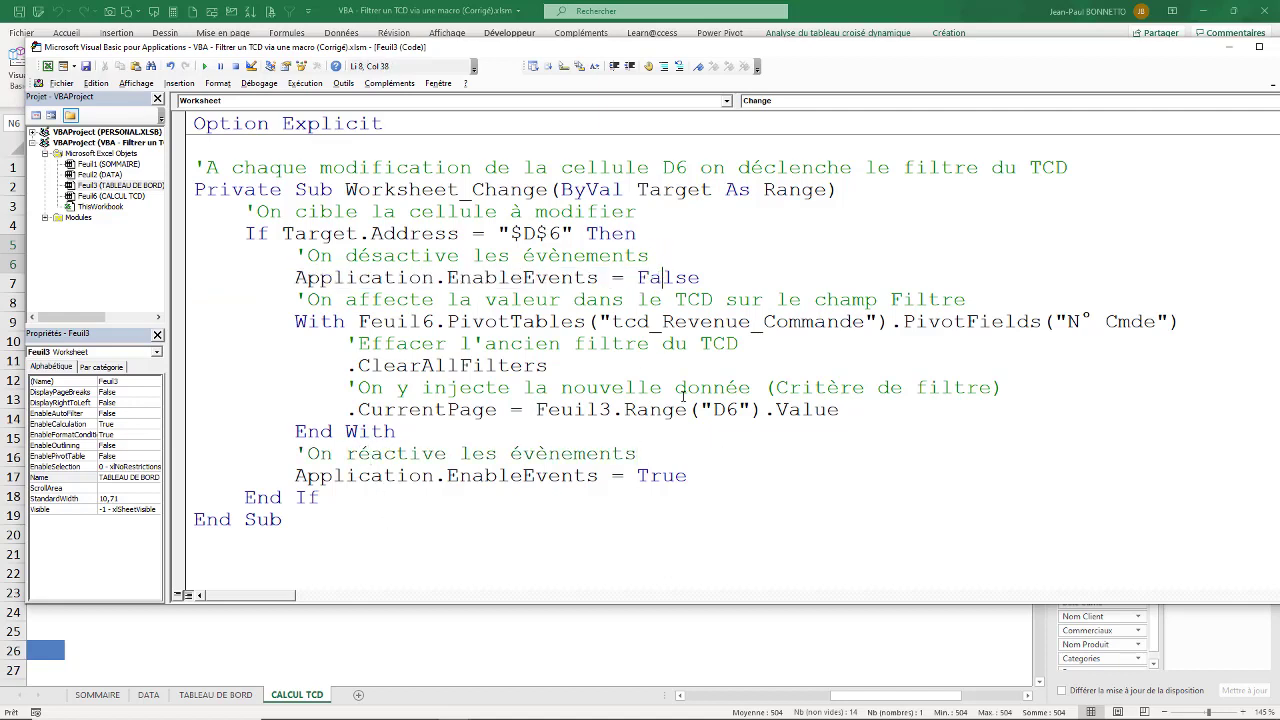
- Compare the EnableEvents True and False lines, then close the code editor
left_click(650, 569)
left_click_drag(687, 476, 638, 478)
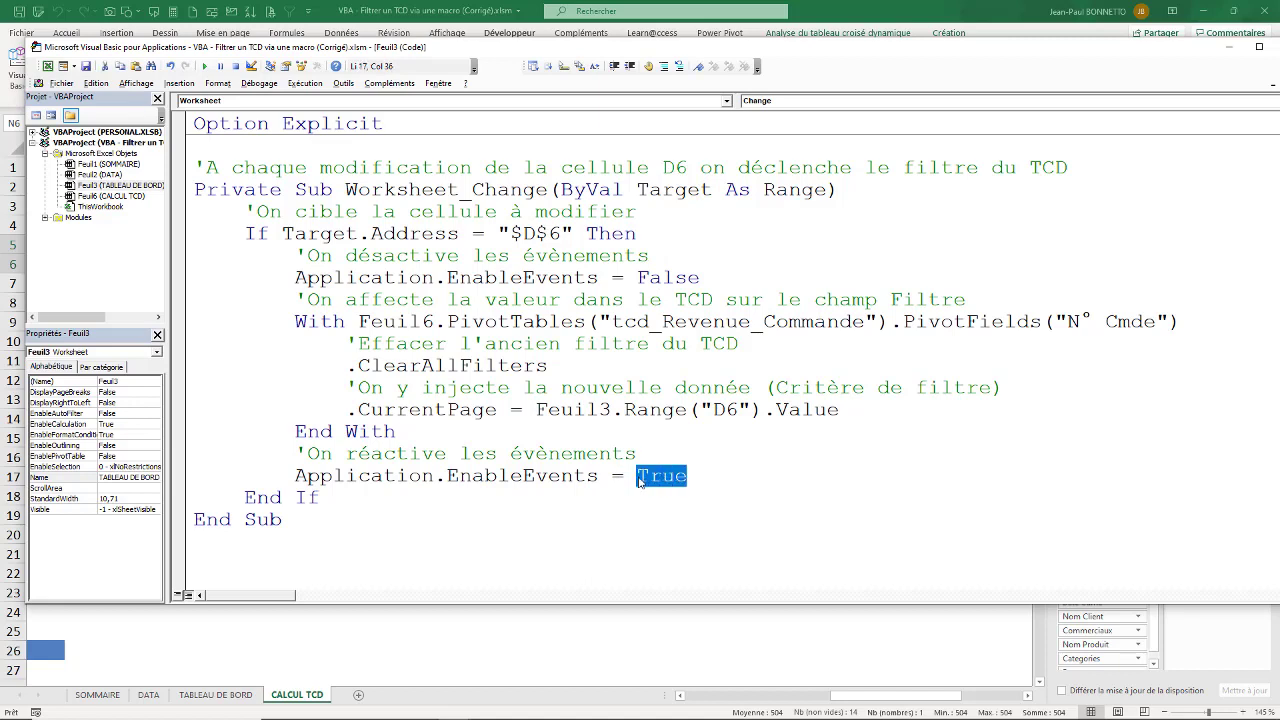
left_click_drag(704, 277, 624, 278)
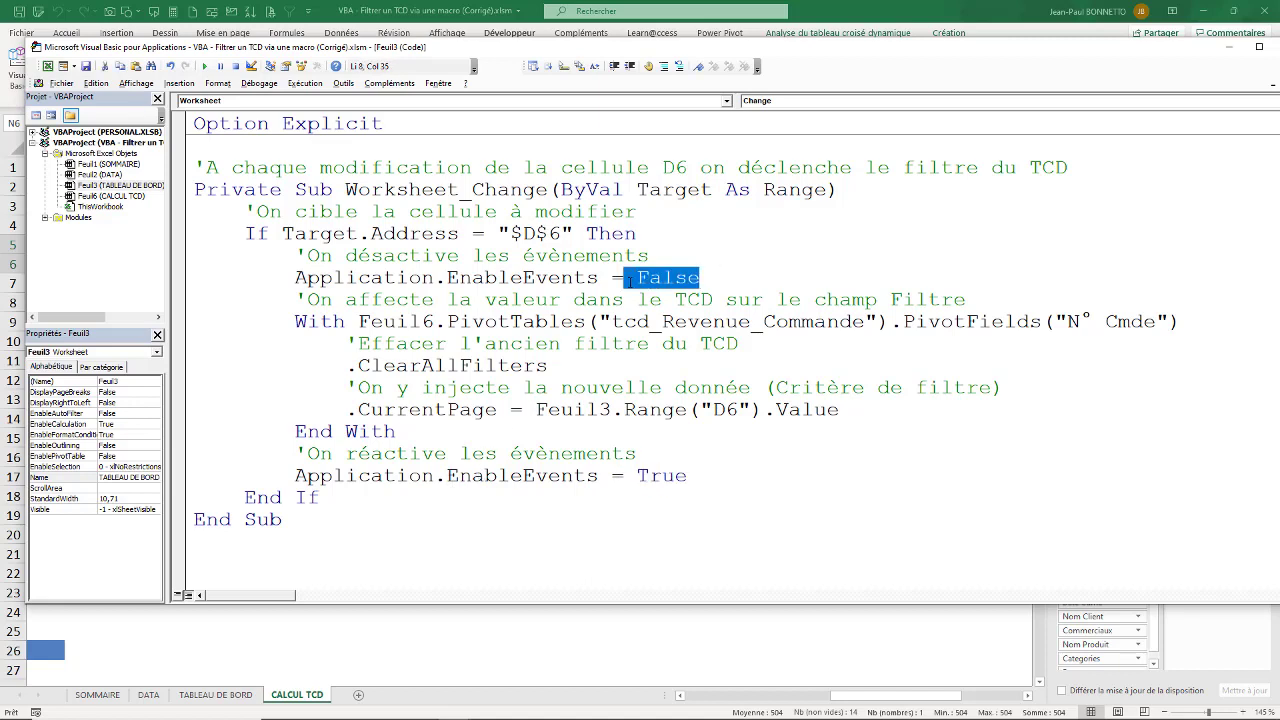
left_click(688, 476)
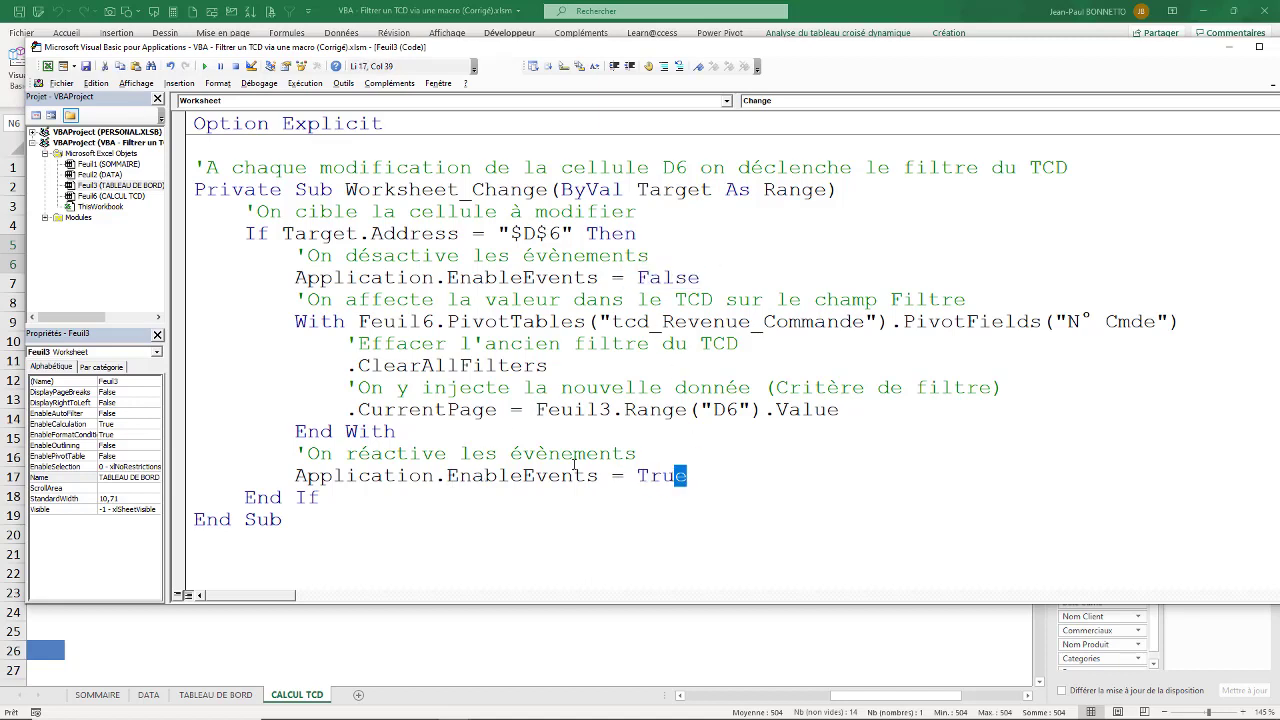
left_click(522, 278)
left_click_drag(1065, 48, 1137, 219)
left_click(1223, 228)
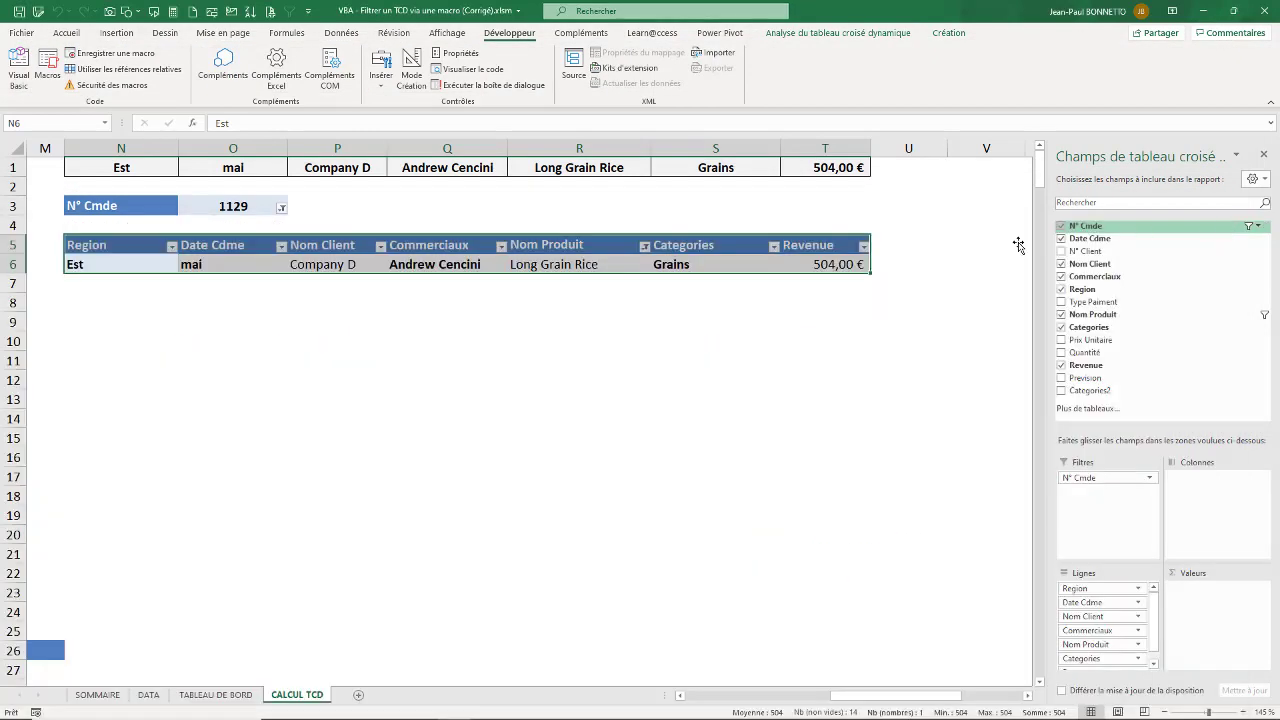
- Choose order 1346 from the D6 dropdown on the TABLEAU DE BORD sheet
left_click(215, 694)
left_click(292, 229)
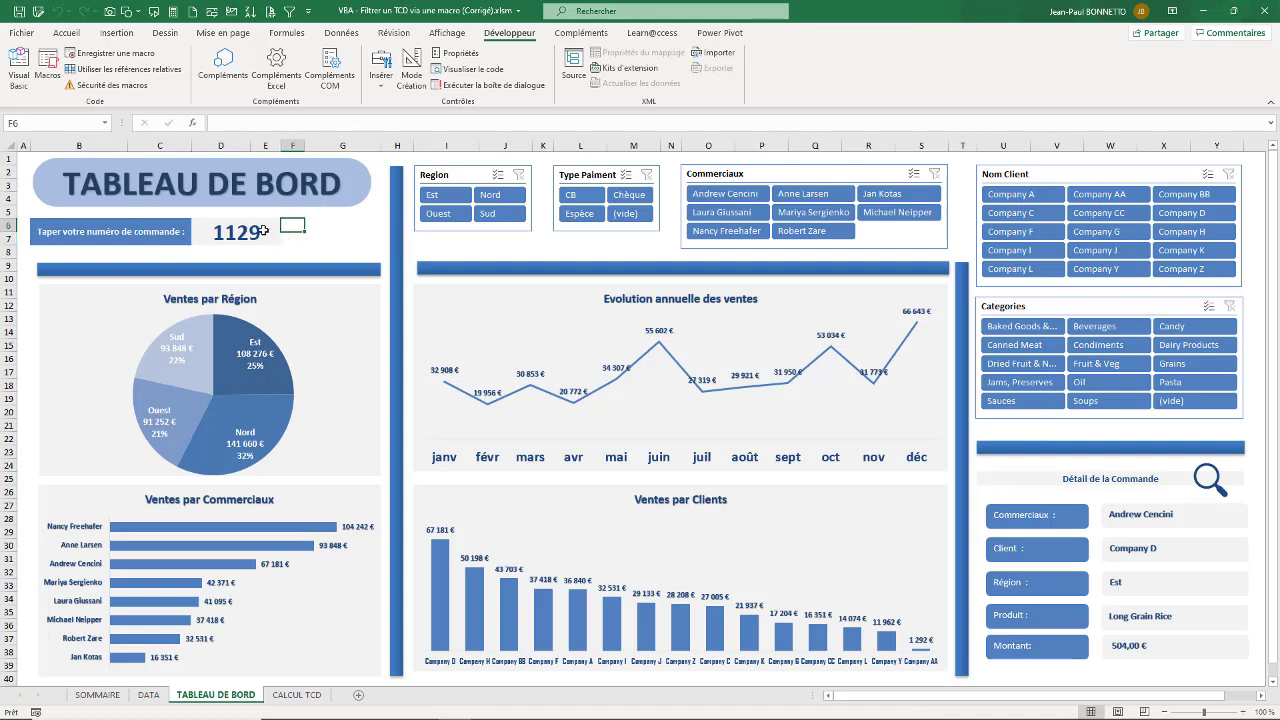
left_click(260, 229)
left_click(286, 226)
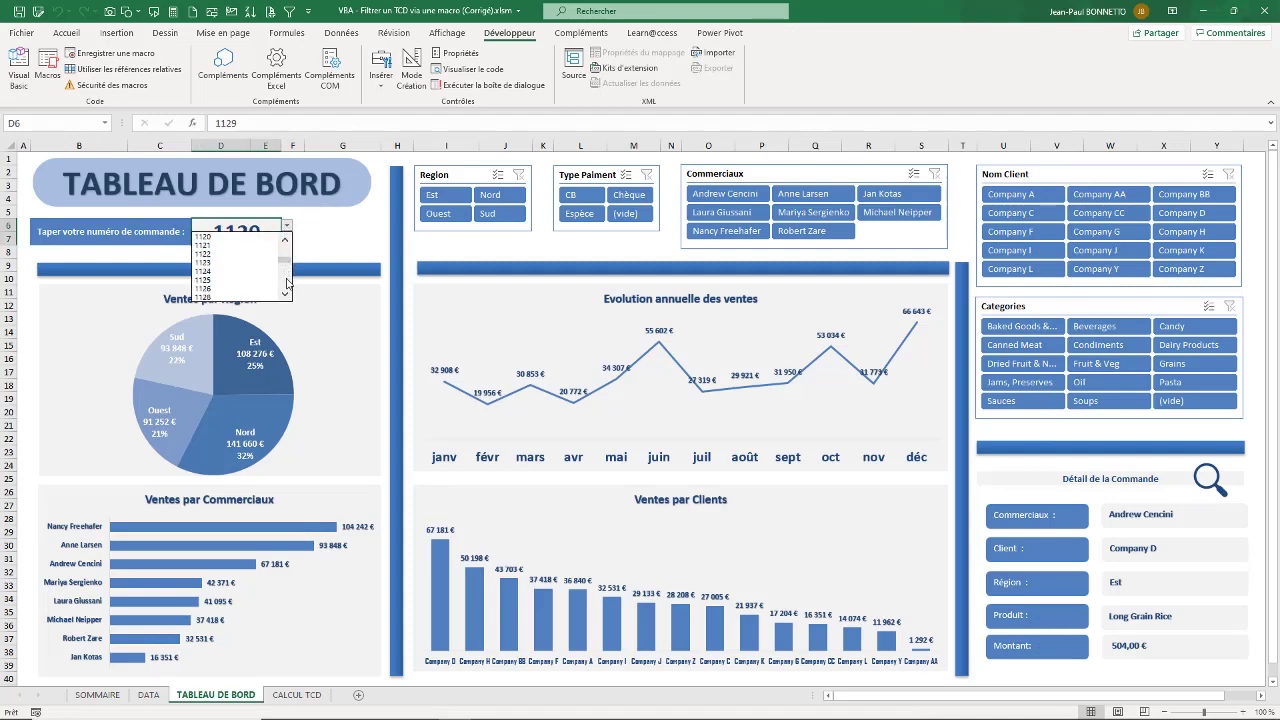
left_click_drag(285, 262, 289, 283)
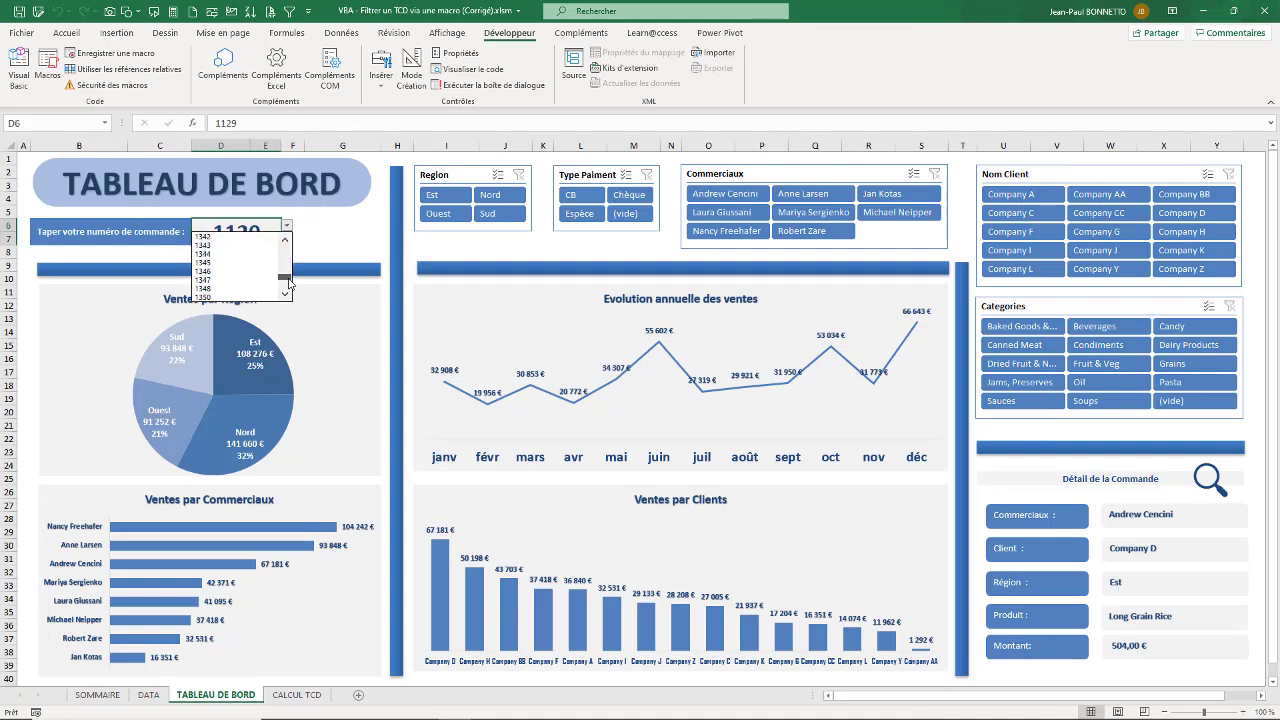
left_click(208, 272)
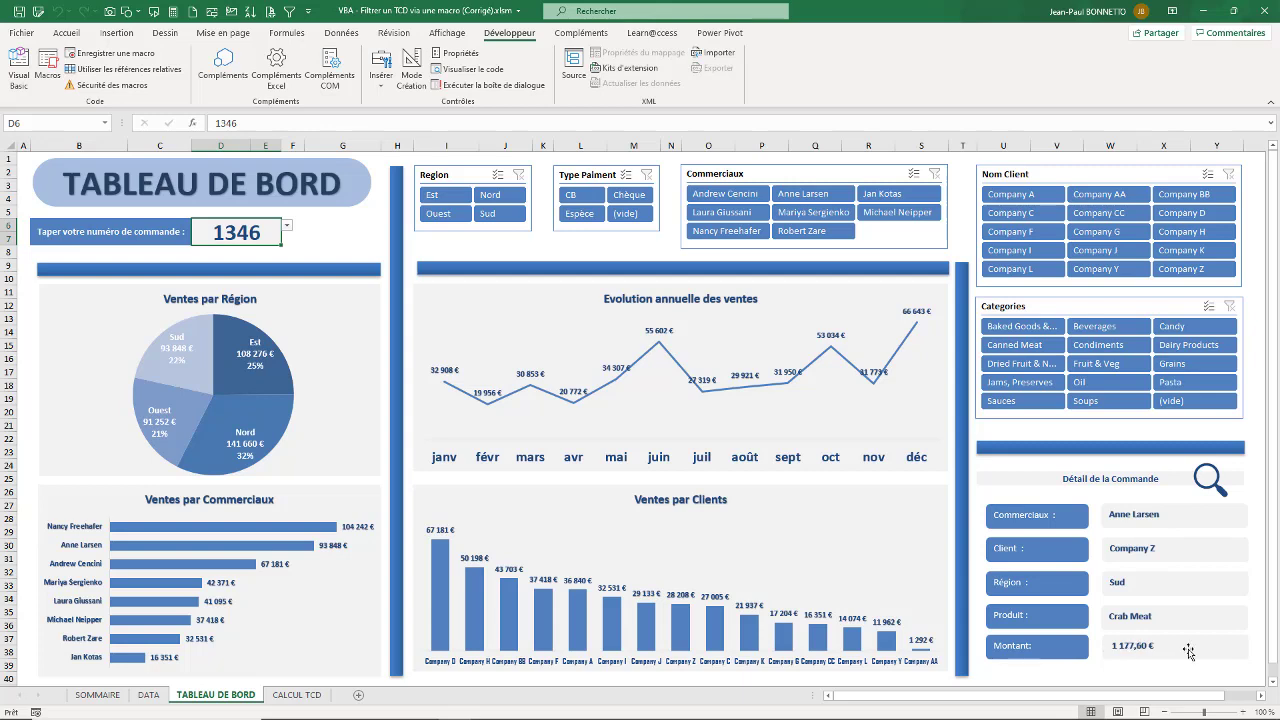
left_click(319, 698)
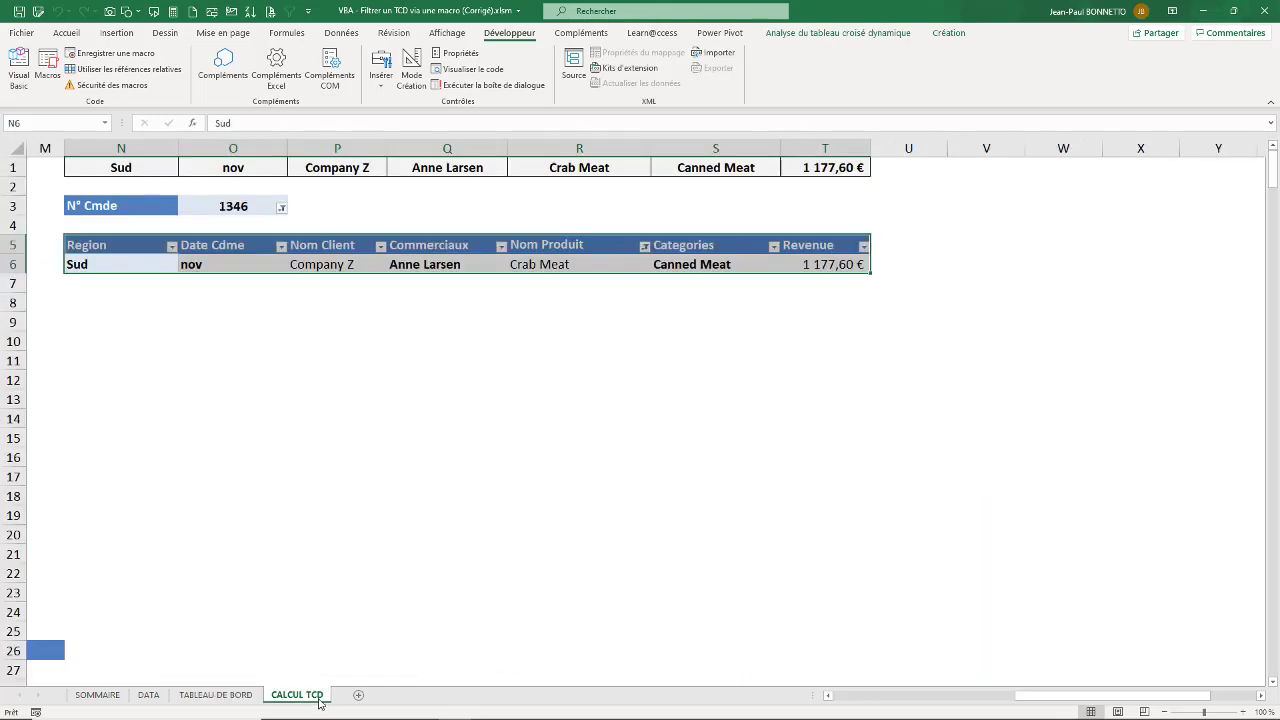
left_click(241, 243)
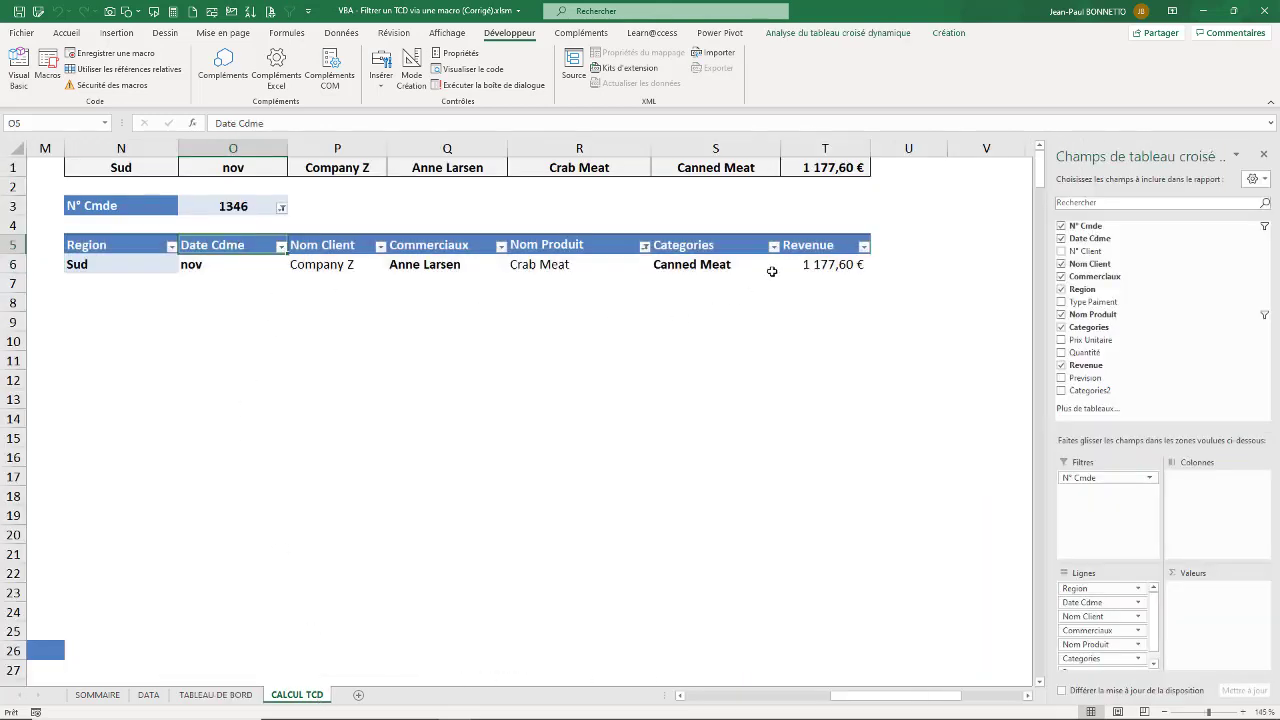
left_click_drag(828, 264, 115, 265)
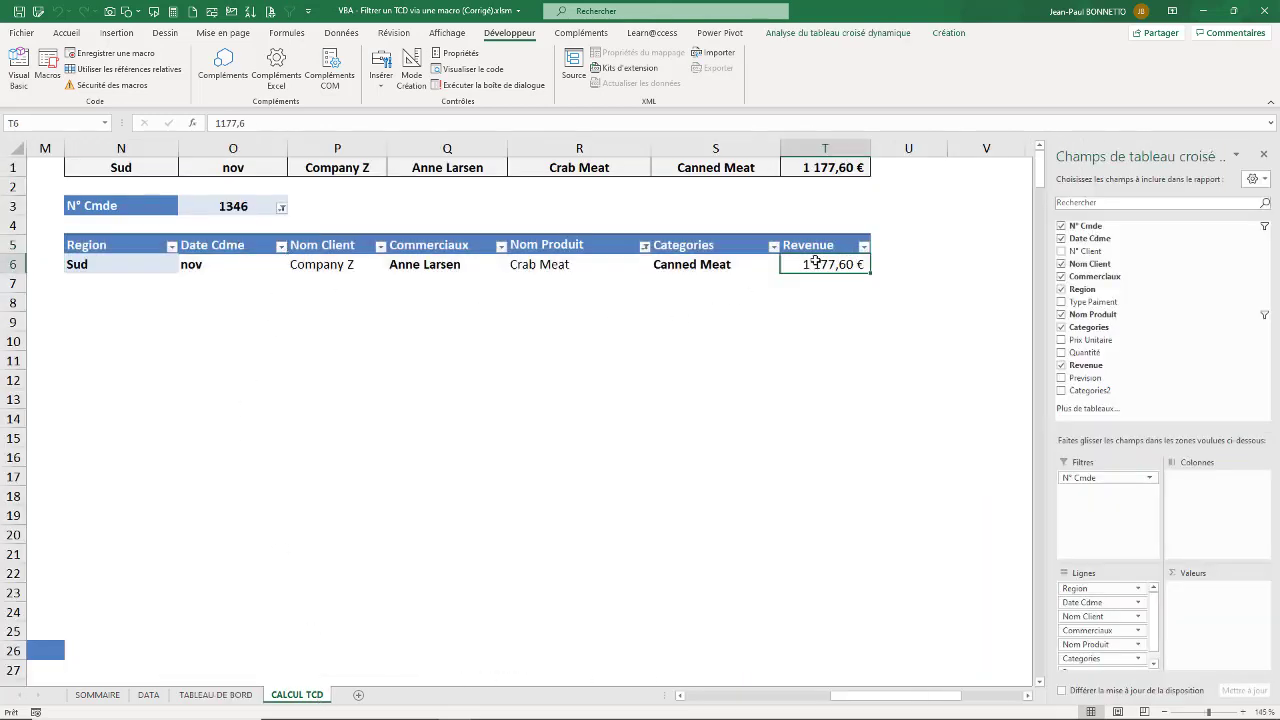
left_click(235, 205)
left_click_drag(115, 265, 840, 264)
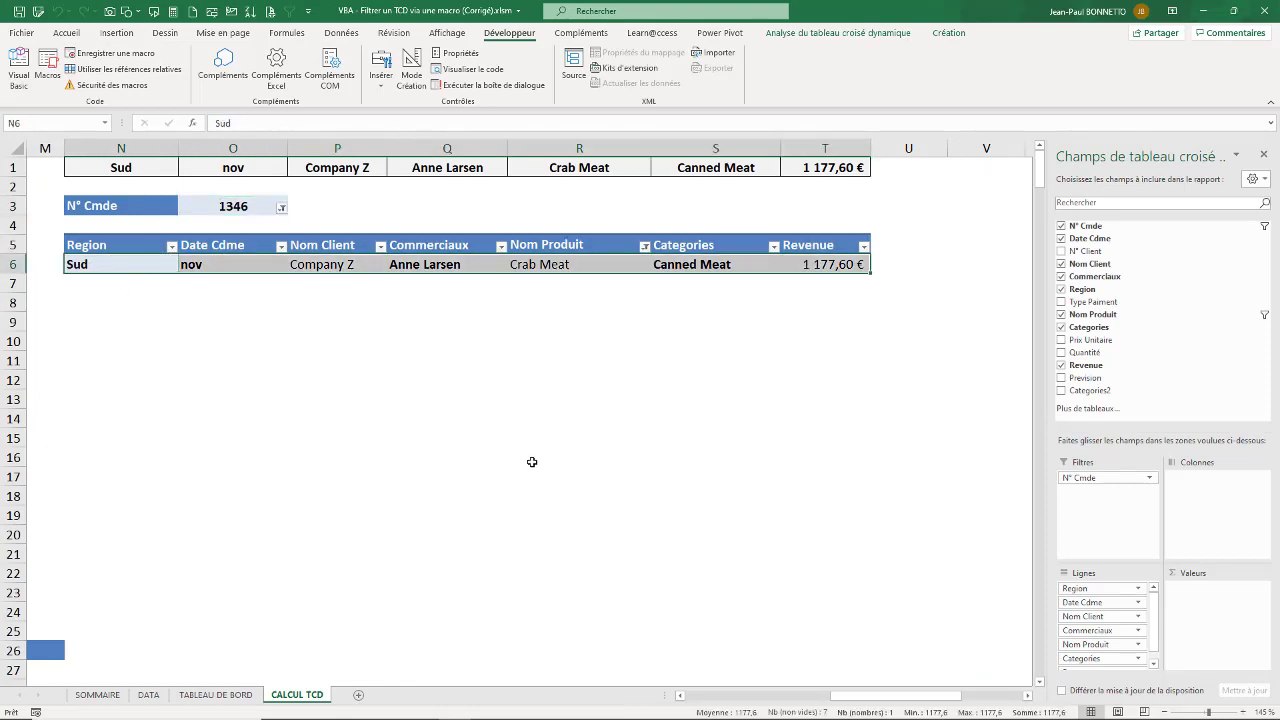
left_click(220, 211)
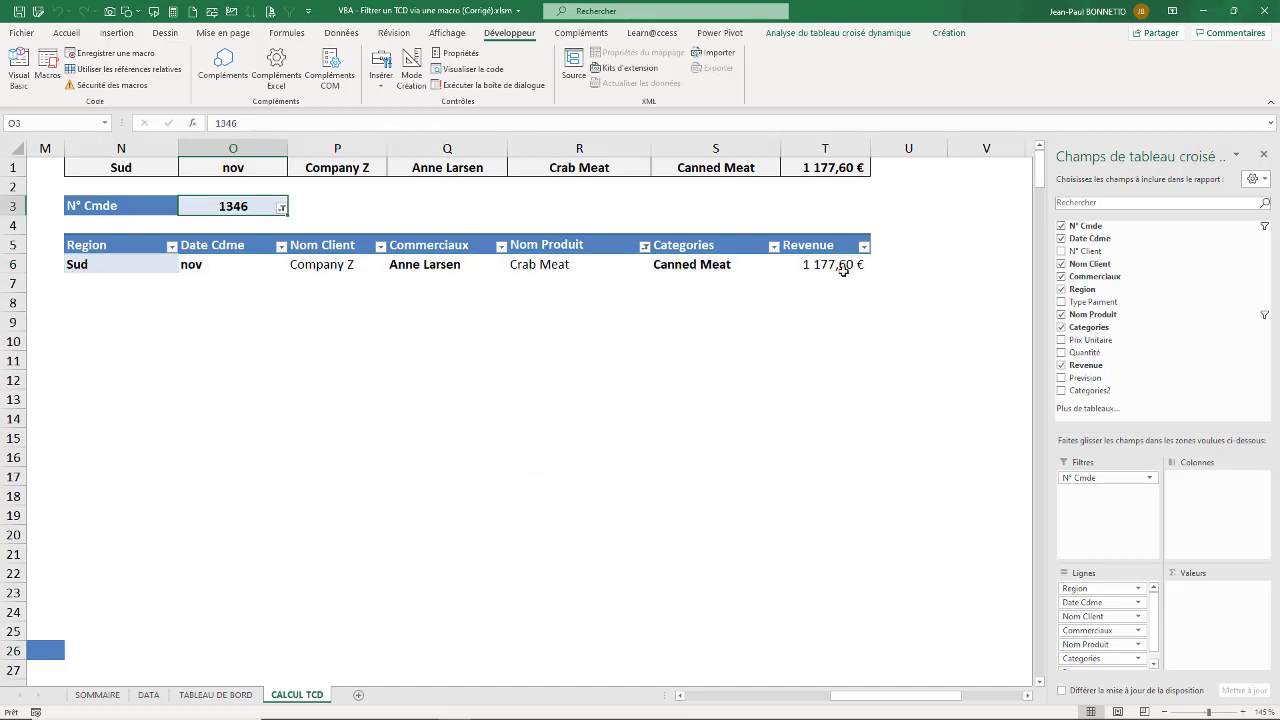
left_click_drag(846, 264, 152, 268)
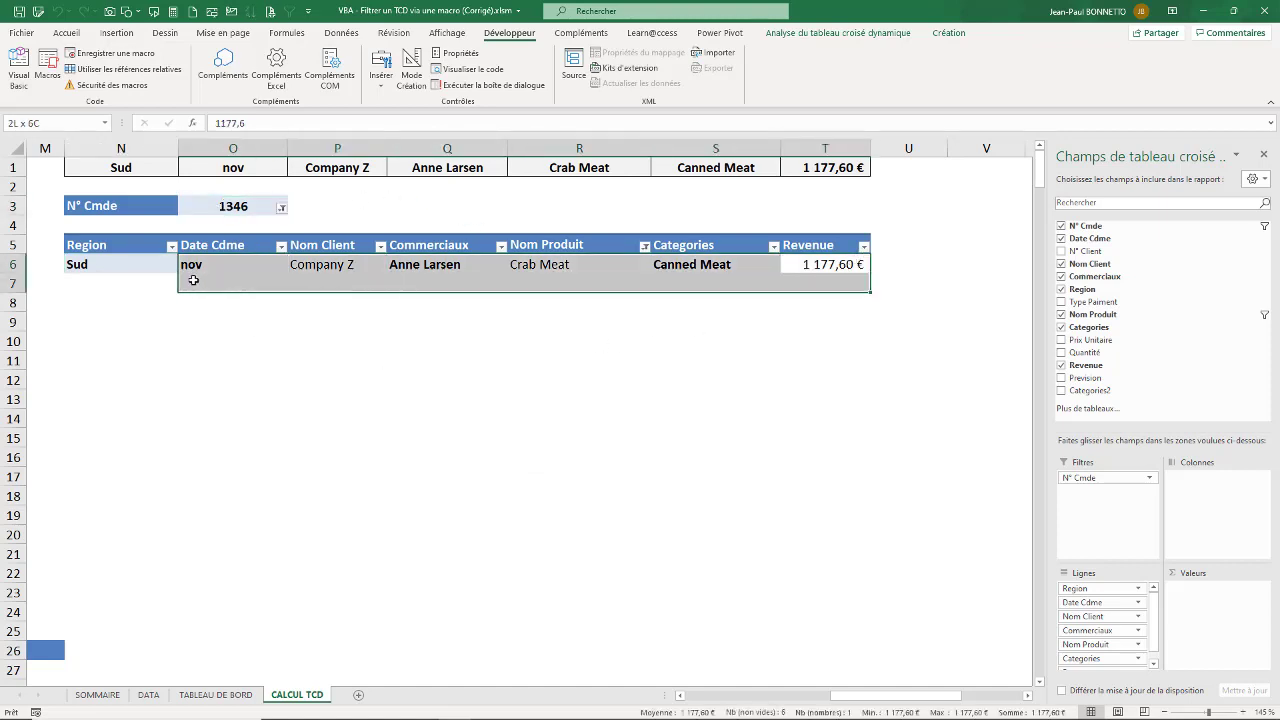
left_click(214, 207)
left_click(1265, 155)
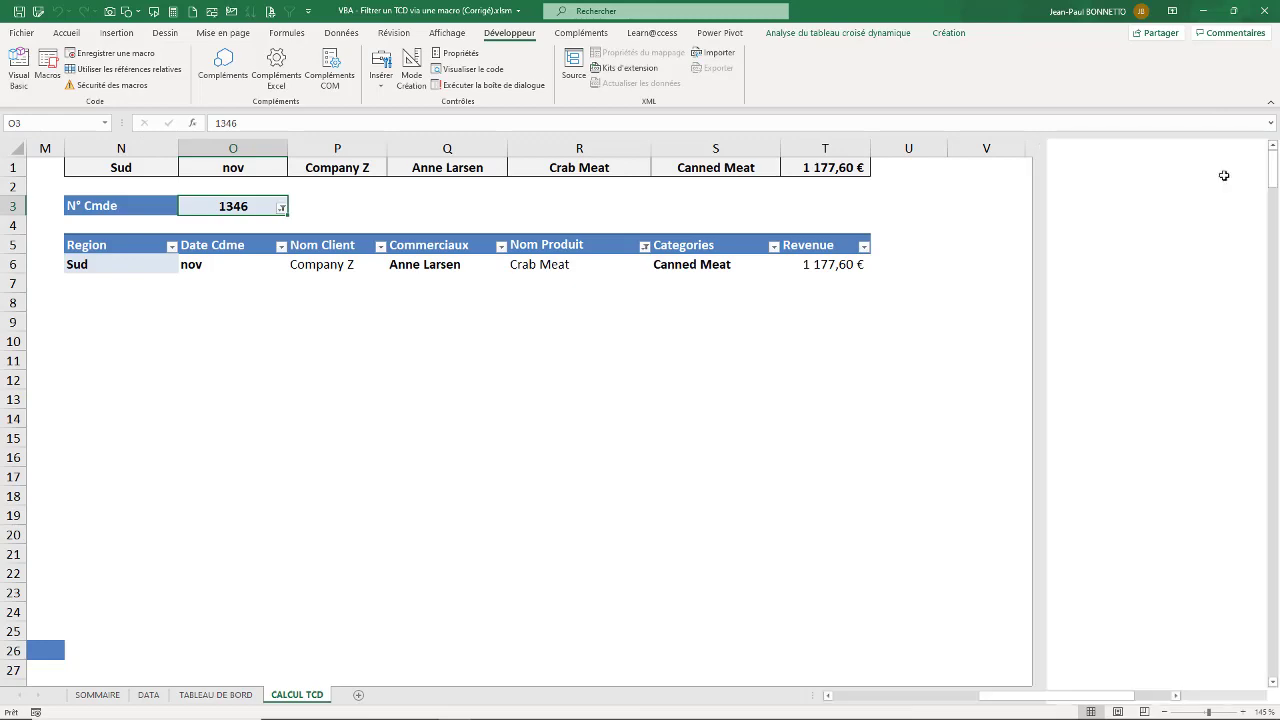
left_click(210, 697)
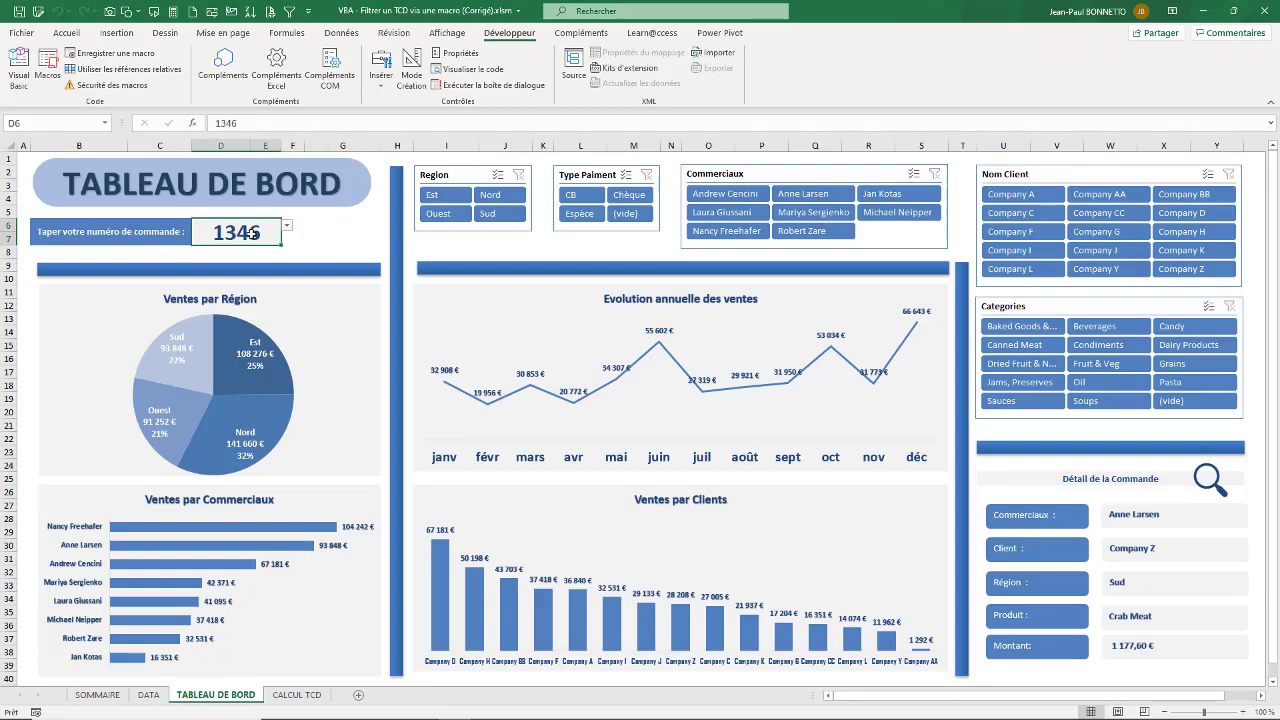
- Open the Visual Basic editor maximized and highlight the Worksheet_Change event name
left_click(19, 70)
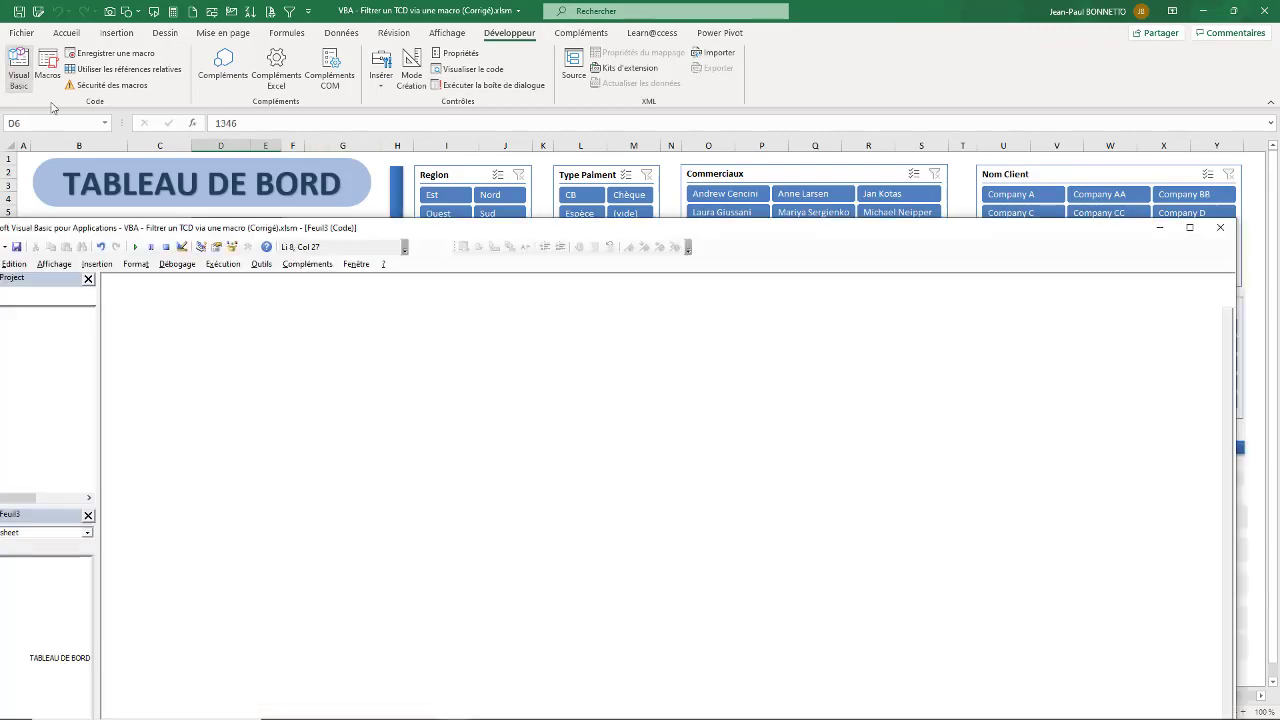
double_click(528, 229)
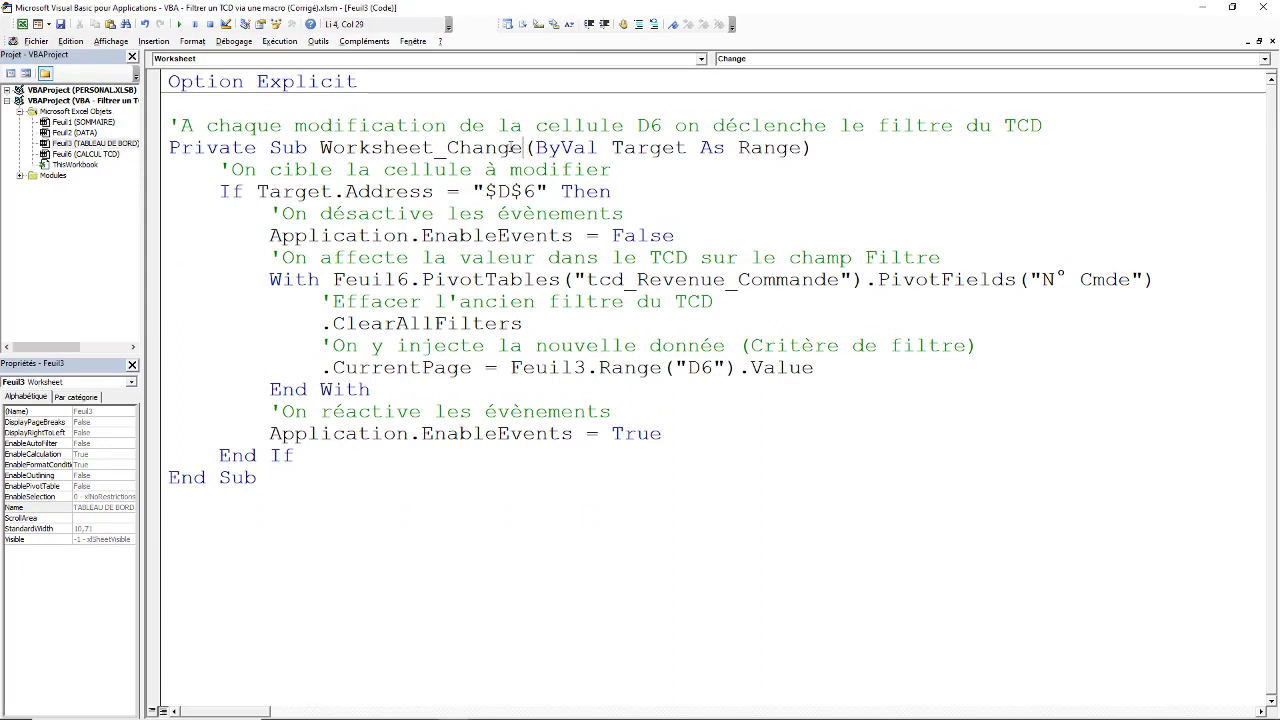
left_click_drag(522, 148, 459, 148)
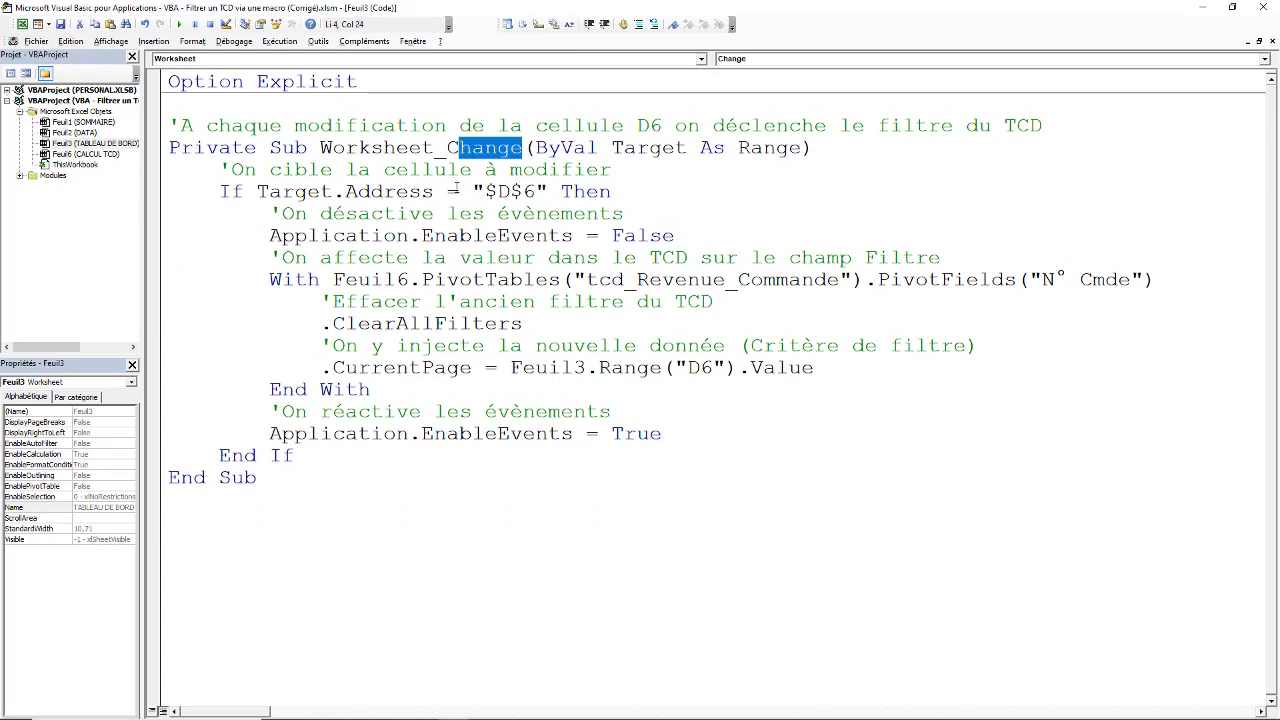
left_click(638, 148)
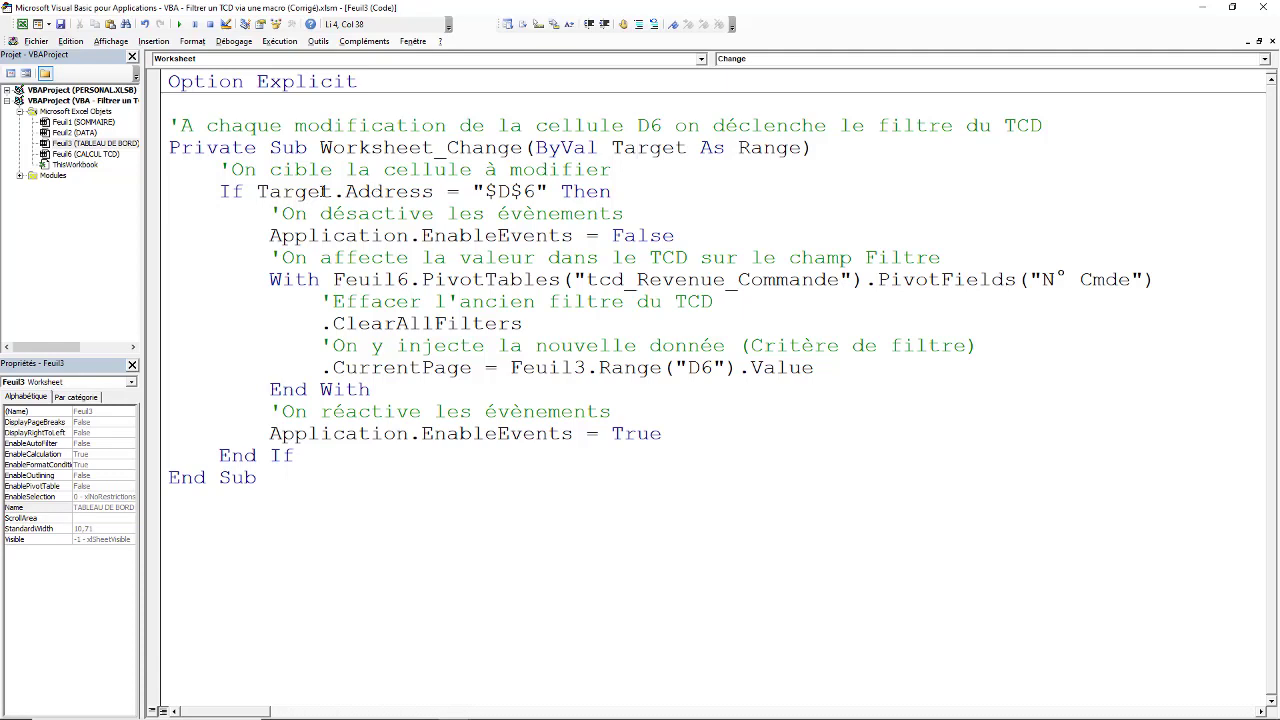
- Highlight the macro's "$D$6" target check, the Change name, and the With block filtering tcd_Revenue_Commande
left_click_drag(550, 191, 473, 200)
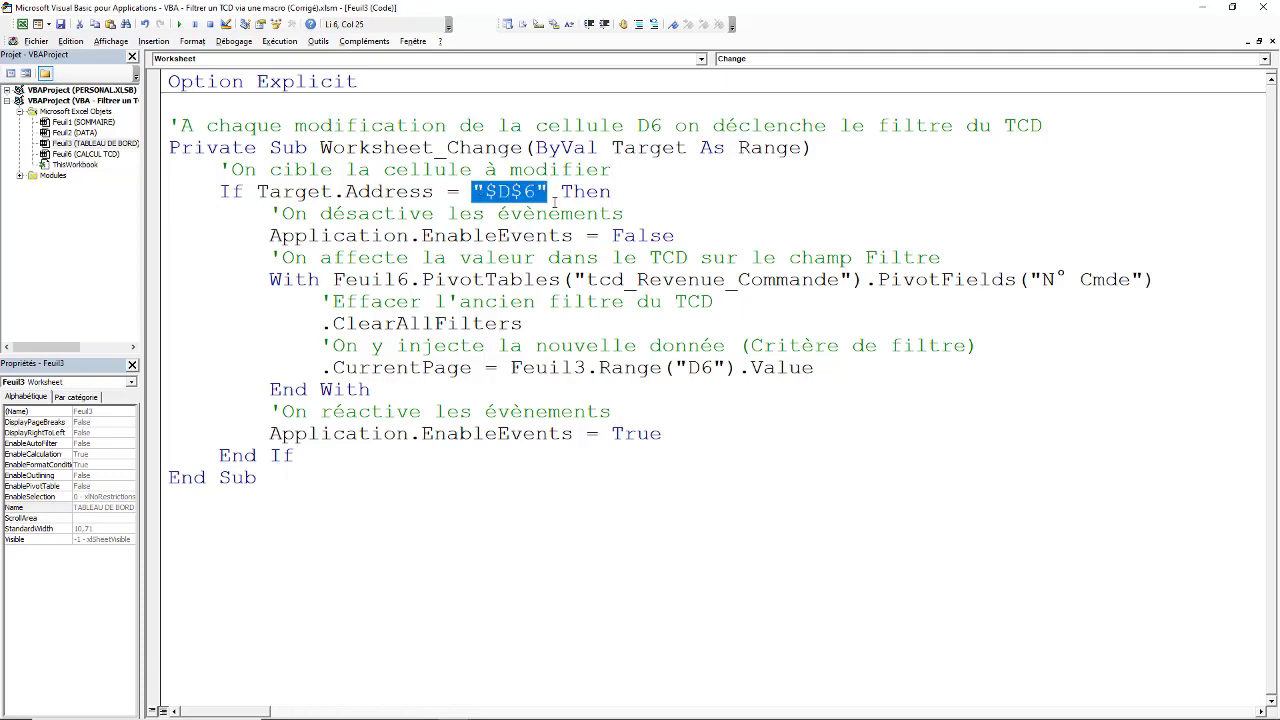
double_click(502, 150)
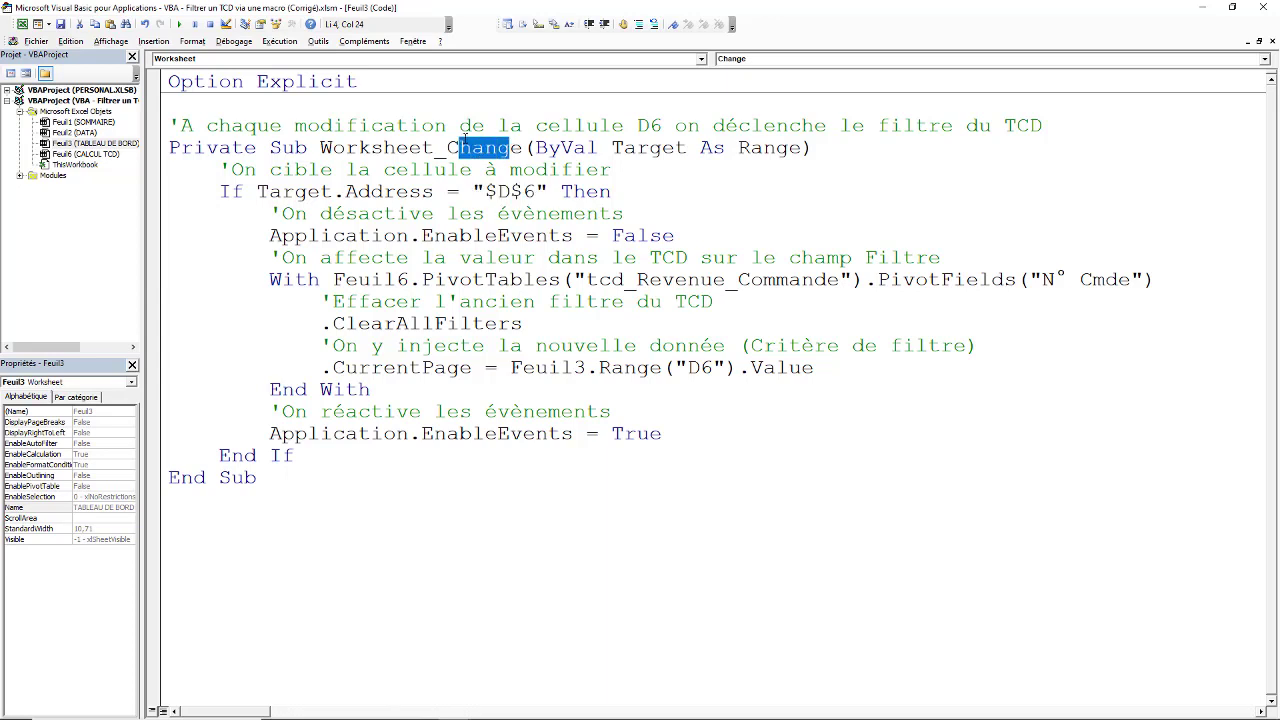
left_click(411, 282)
left_click_drag(237, 280, 1089, 385)
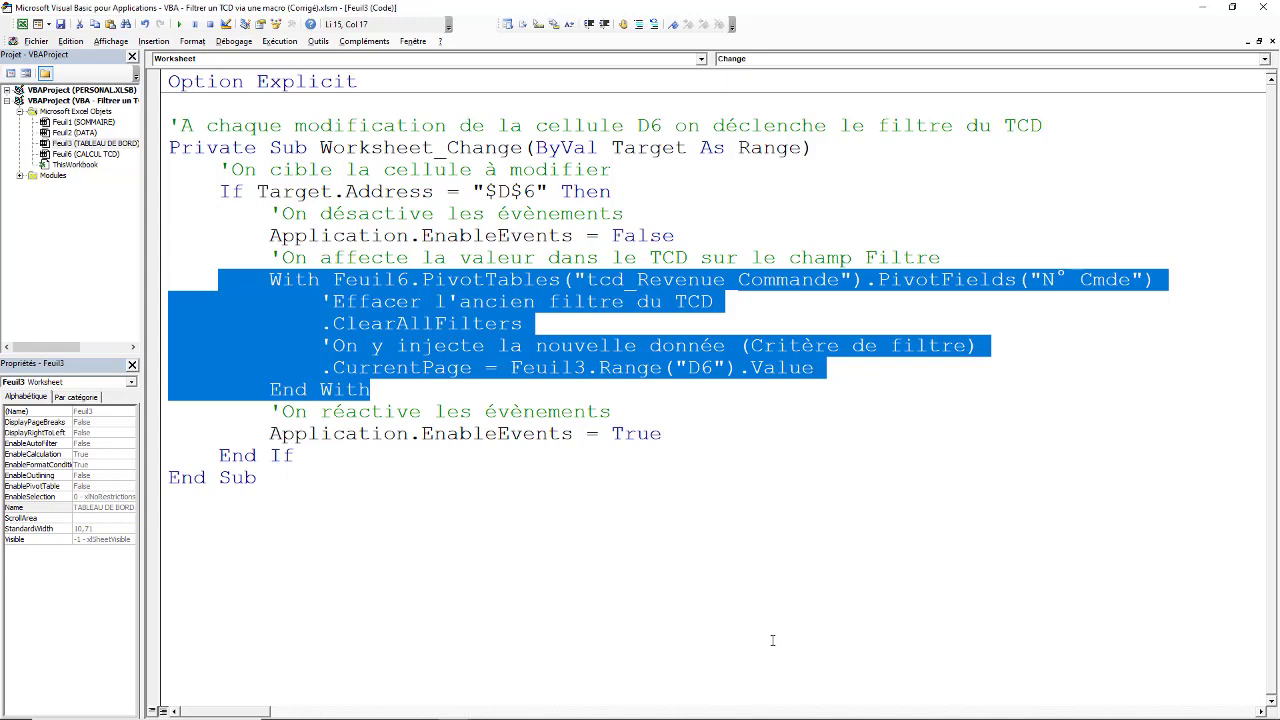
left_click(278, 476)
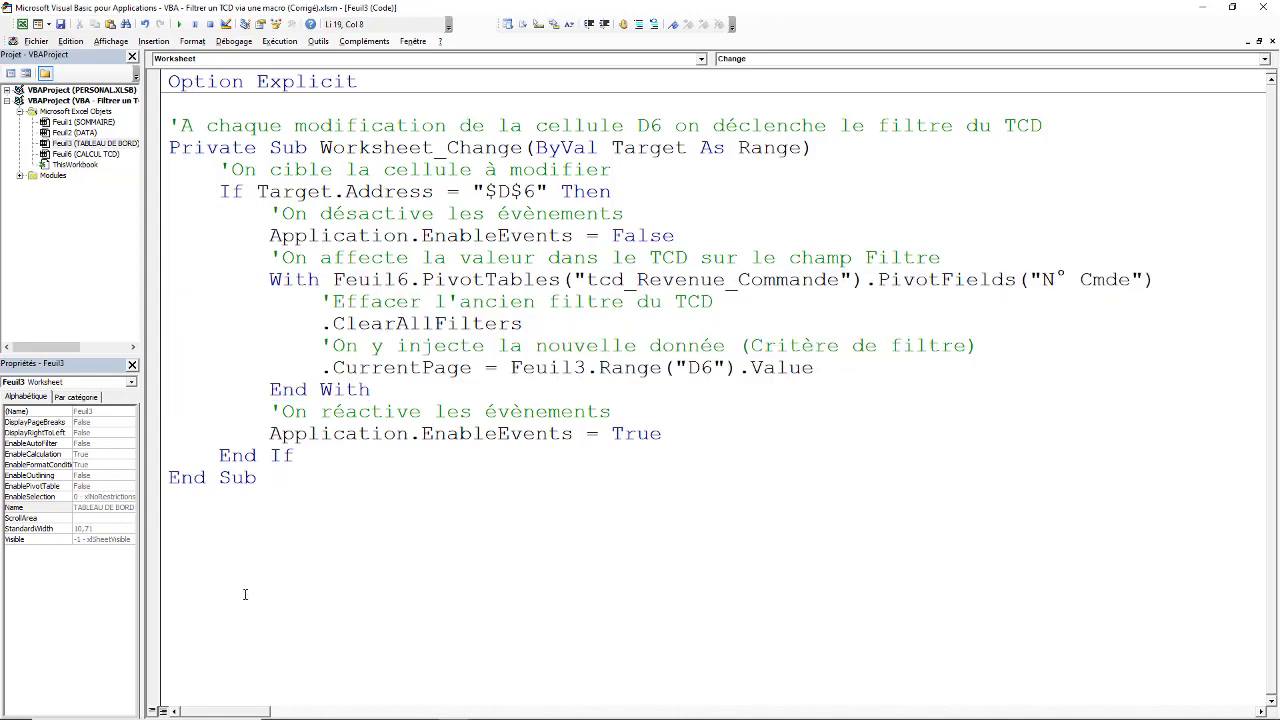